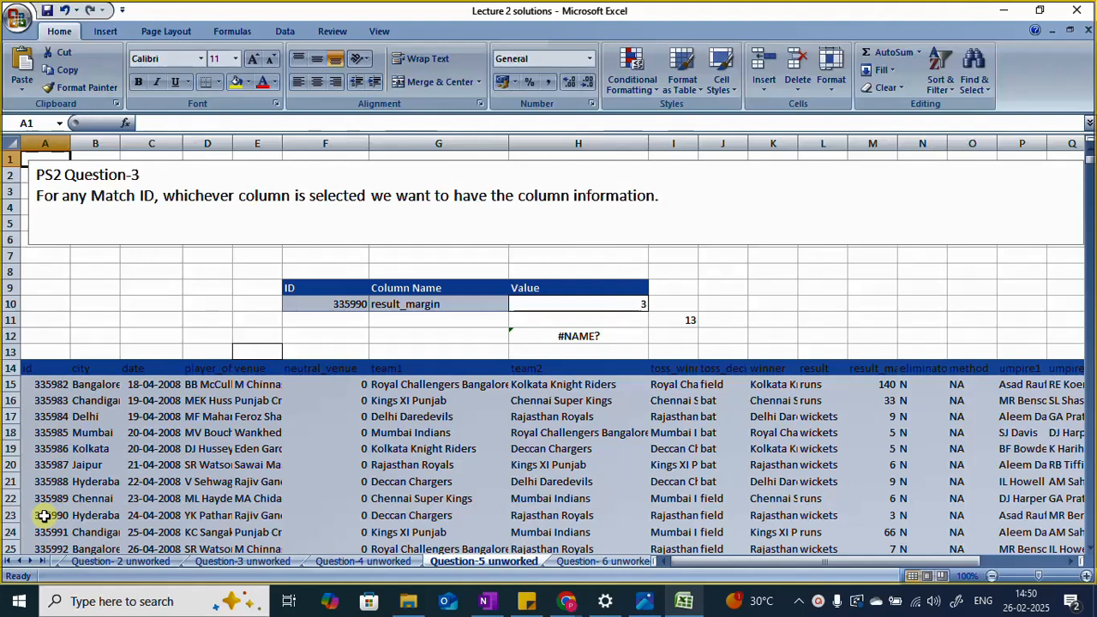
Step: Auto-fit the result_margin column M and check its cell in the row of match ID 335990
{"action": "left_click", "coordinate": [43, 515]}
{"action": "left_click", "coordinate": [4, 514]}
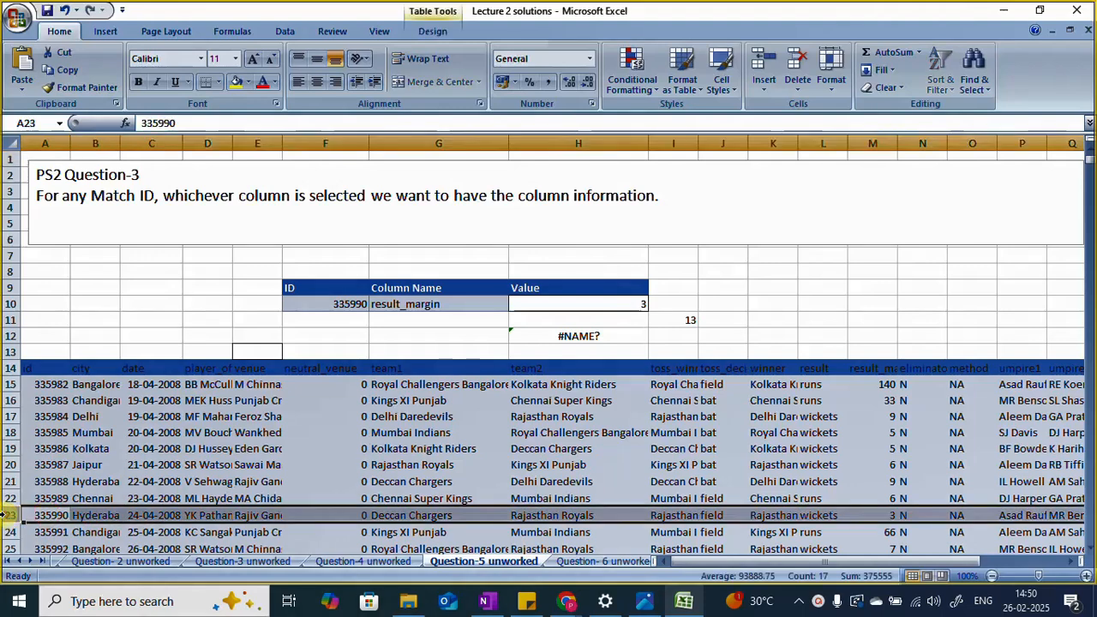
{"action": "left_click", "coordinate": [45, 515]}
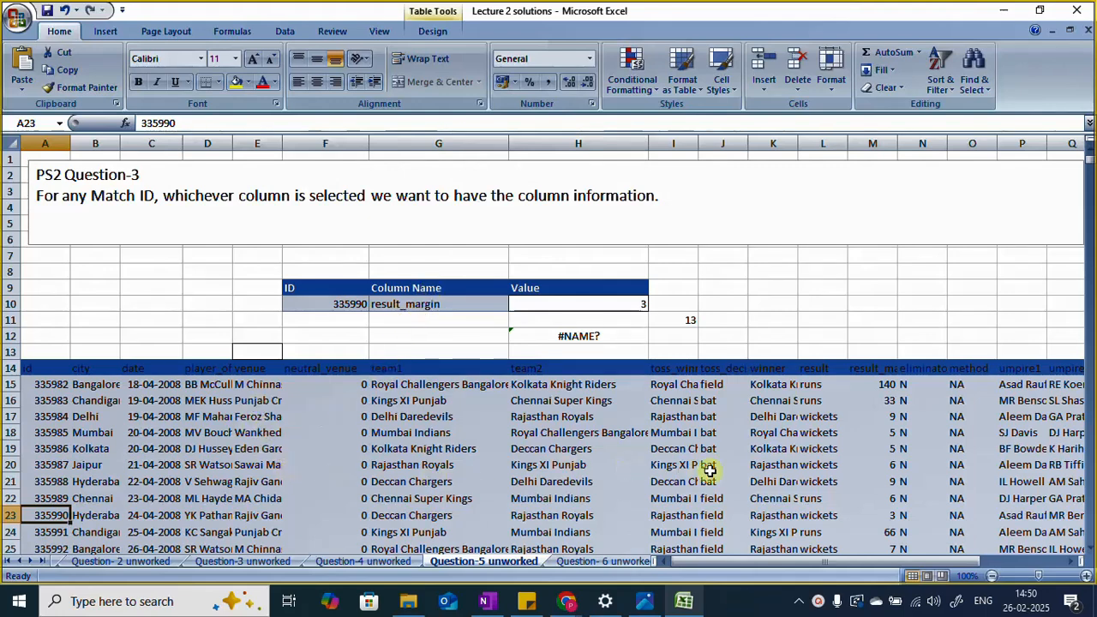
{"action": "double_click", "coordinate": [897, 144]}
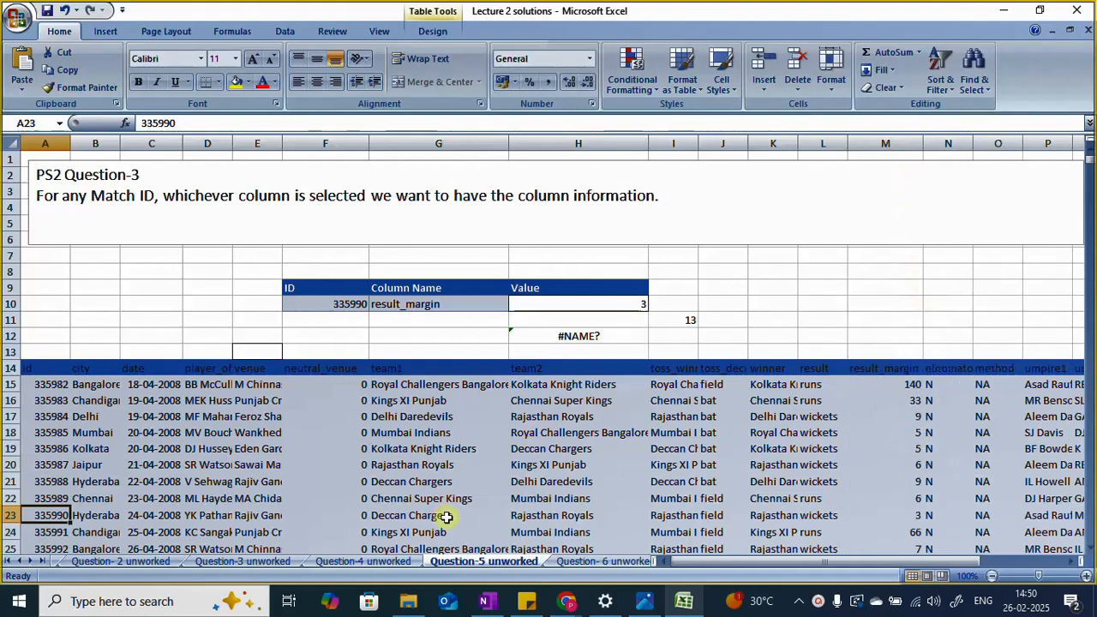
{"action": "left_click", "coordinate": [14, 517]}
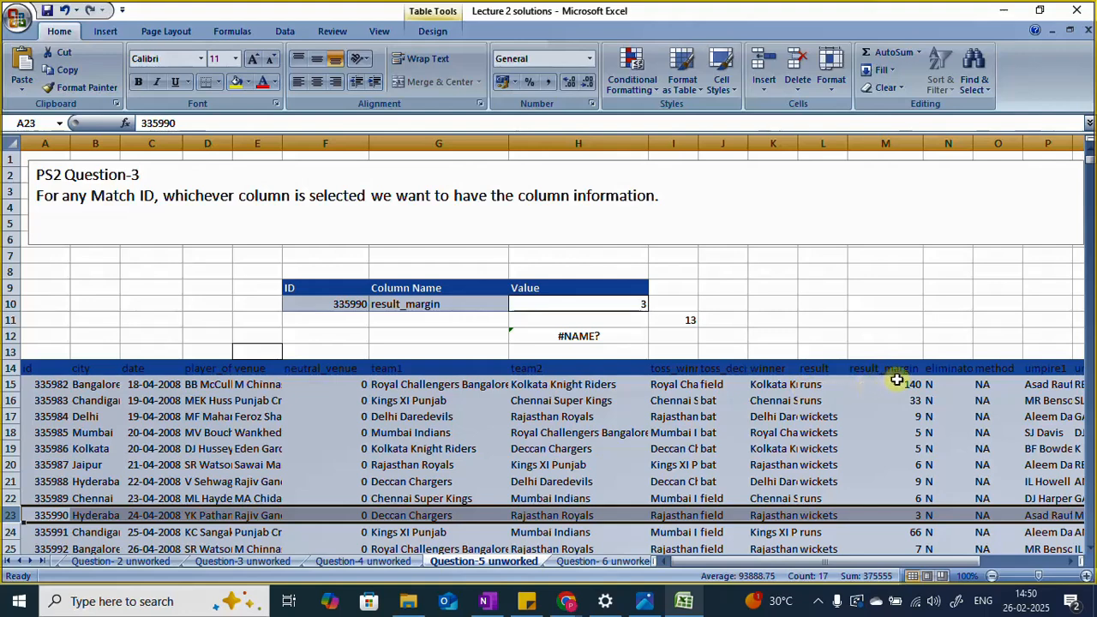
{"action": "left_click", "coordinate": [911, 515]}
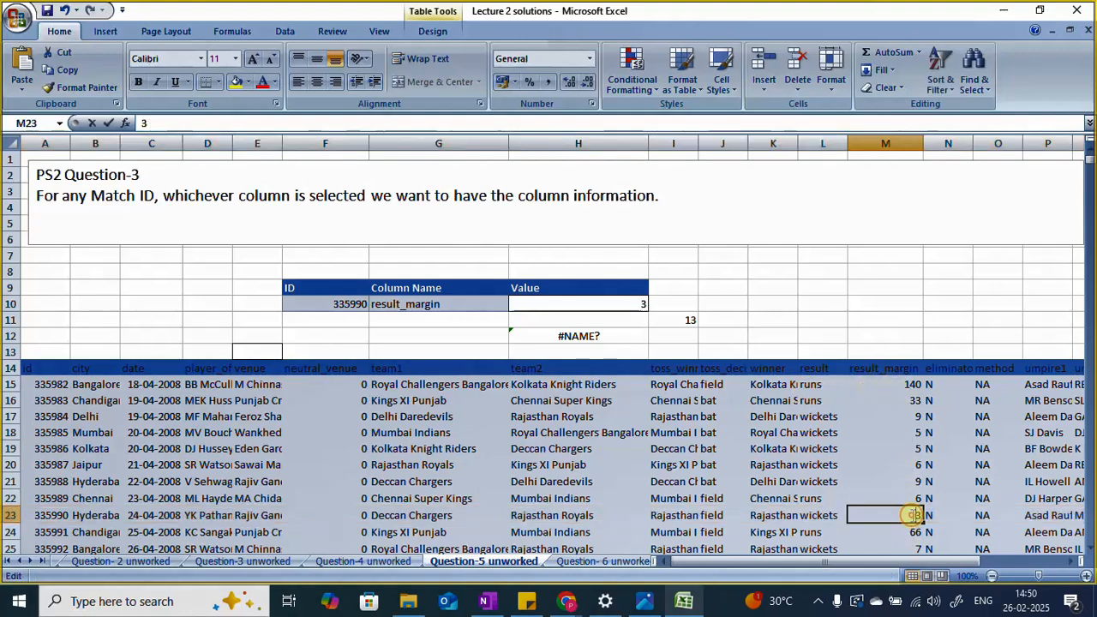
{"action": "type", "text": "3"}
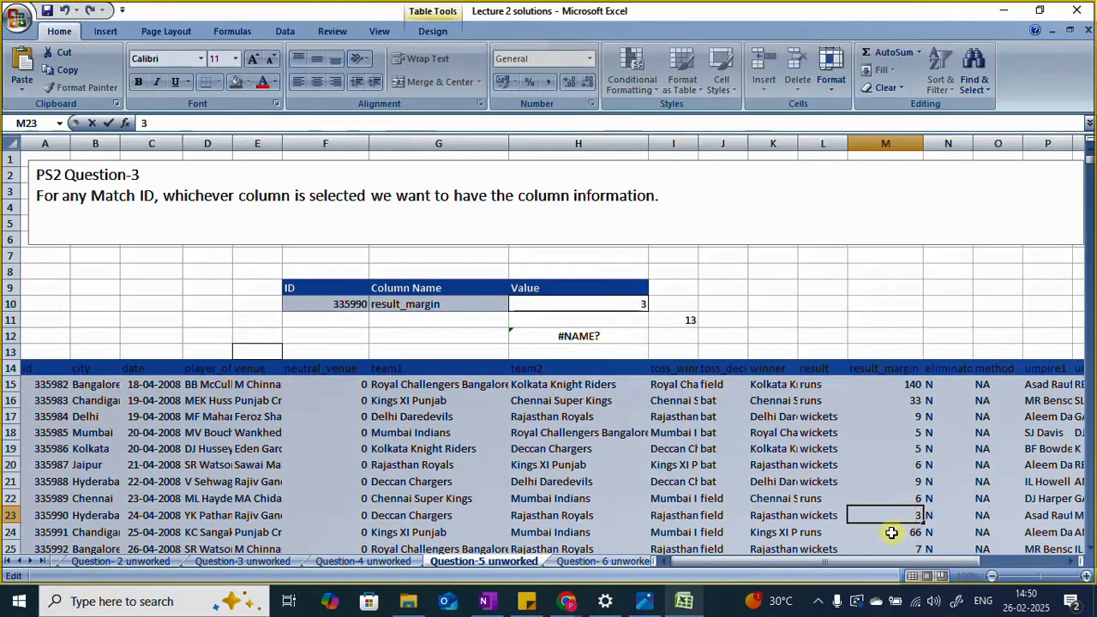
Step: Fill the Value result cell H10 with yellow to highlight it
{"action": "left_click", "coordinate": [636, 303]}
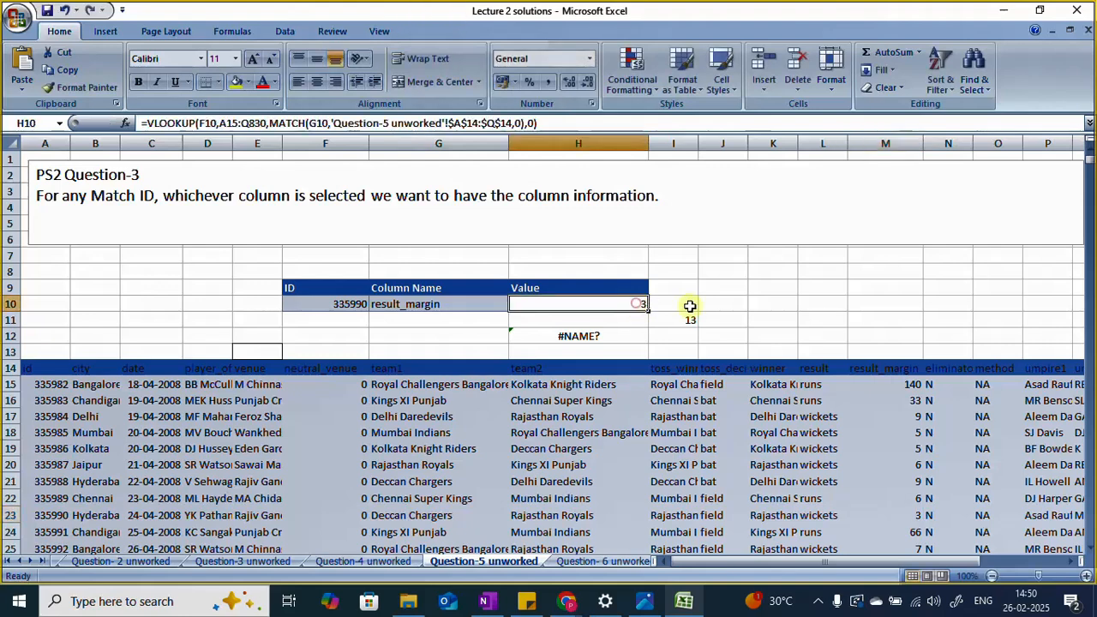
{"action": "left_click", "coordinate": [238, 83]}
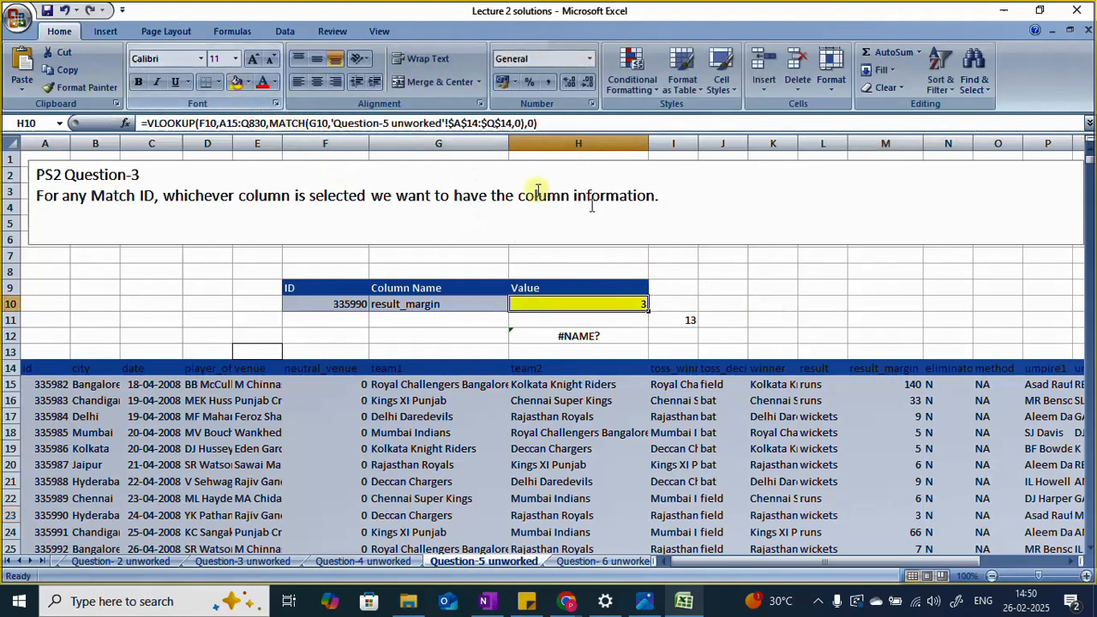
{"action": "left_click", "coordinate": [810, 289]}
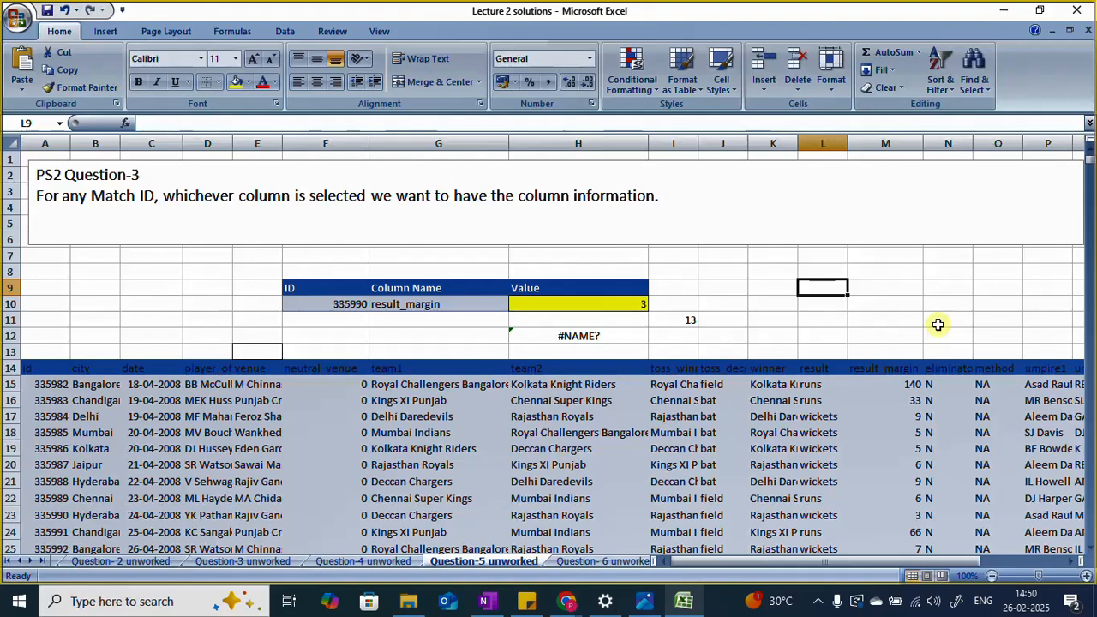
Step: Inspect the ID and Column Name input cells and how the VLOOKUP formula in H10 uses the ID
{"action": "left_click", "coordinate": [328, 306]}
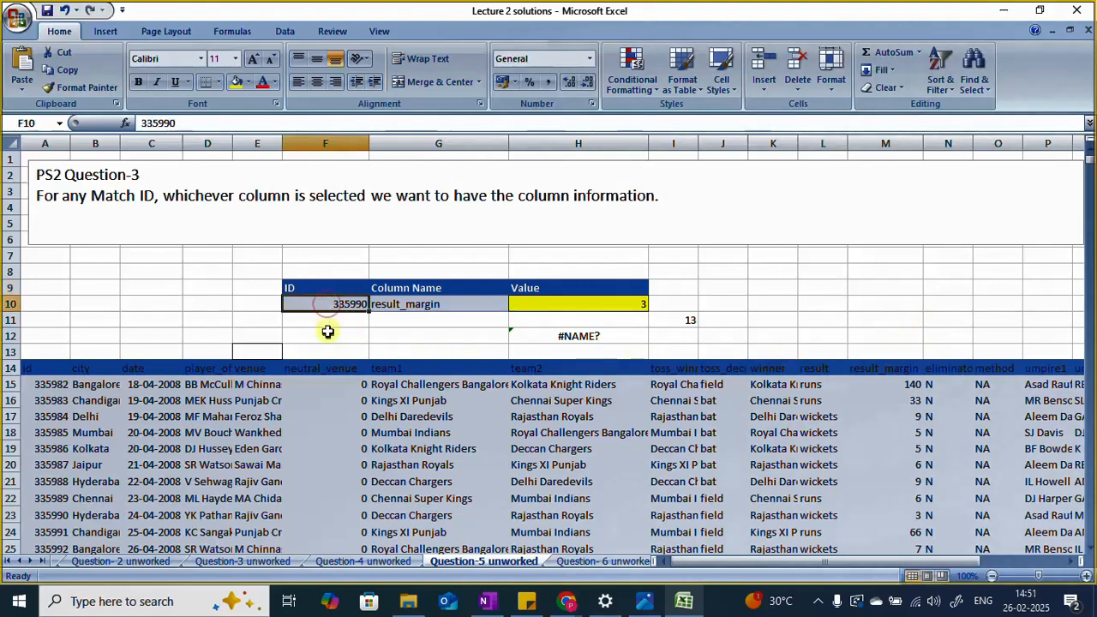
{"action": "left_click", "coordinate": [415, 306]}
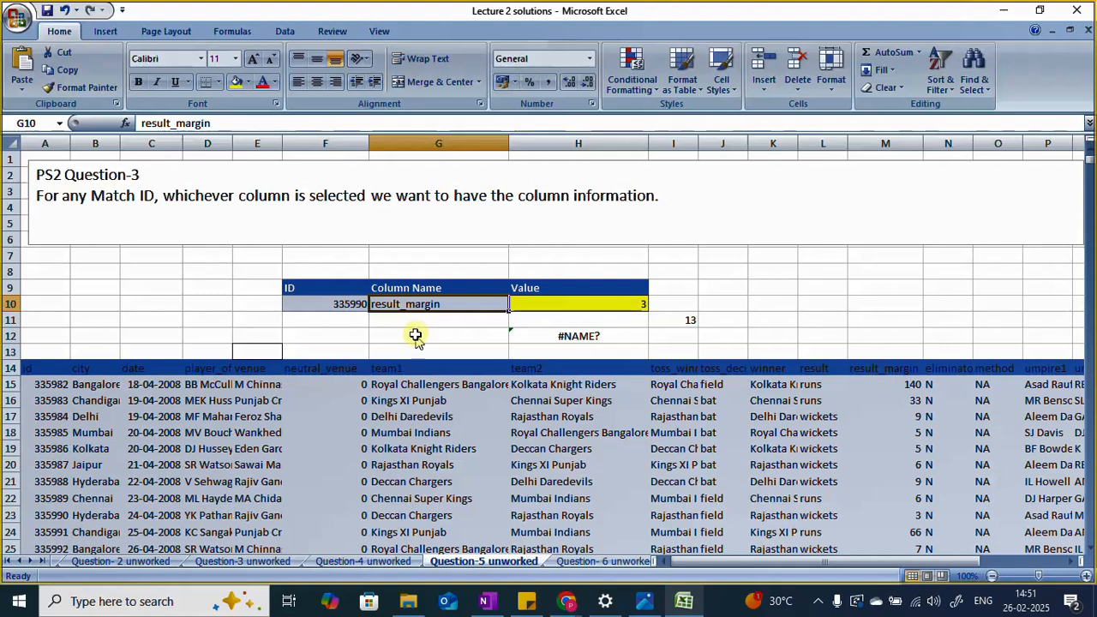
{"action": "left_click", "coordinate": [579, 305]}
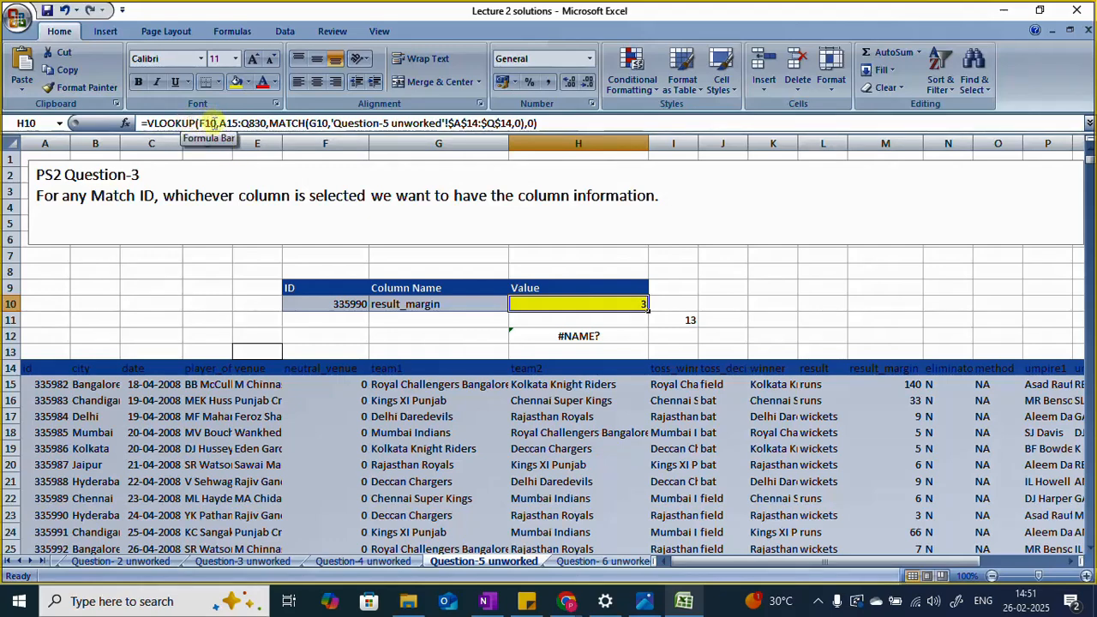
{"action": "left_click", "coordinate": [322, 304]}
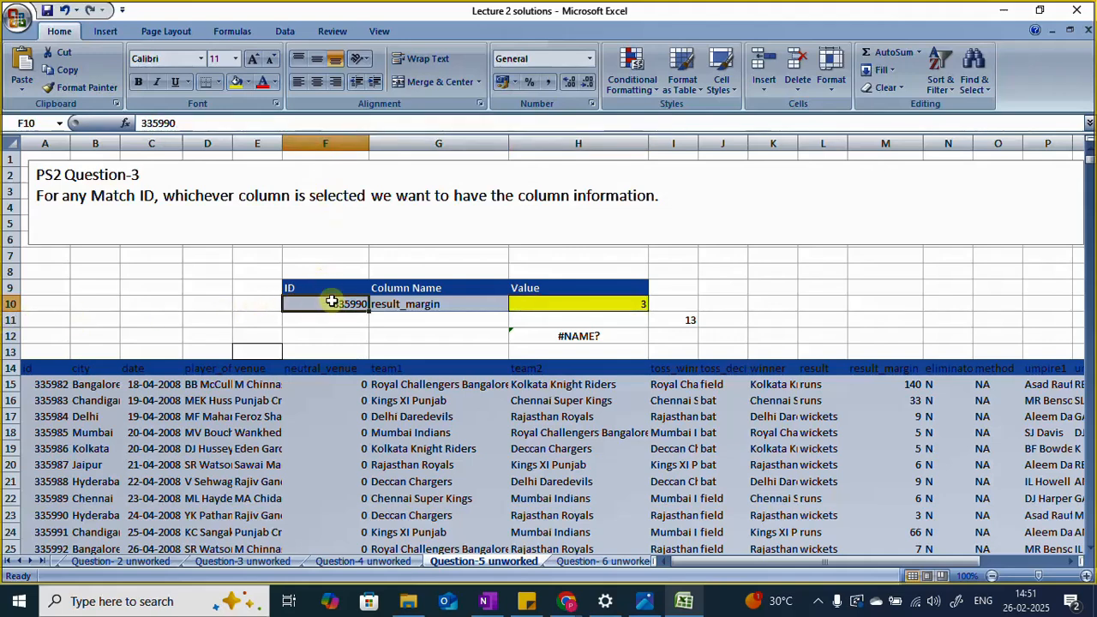
{"action": "left_click", "coordinate": [559, 303]}
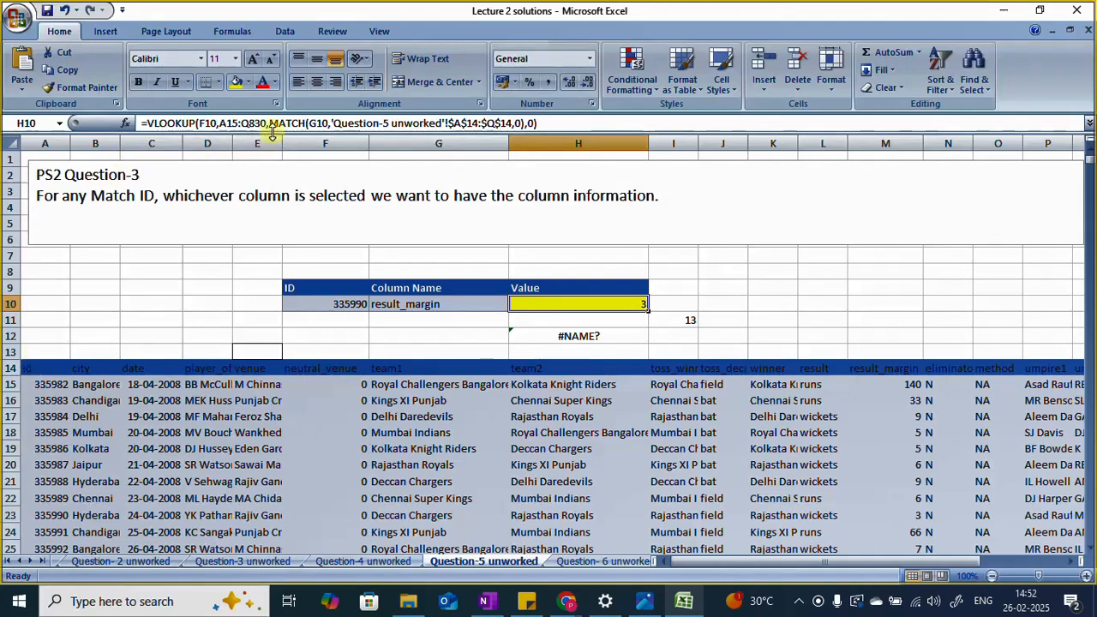
Step: Examine the extent of the match table down to cell Q830 against the lookup range in the H10 formula
{"action": "left_click_drag", "start_coordinate": [932, 561], "coordinate": [1004, 563]}
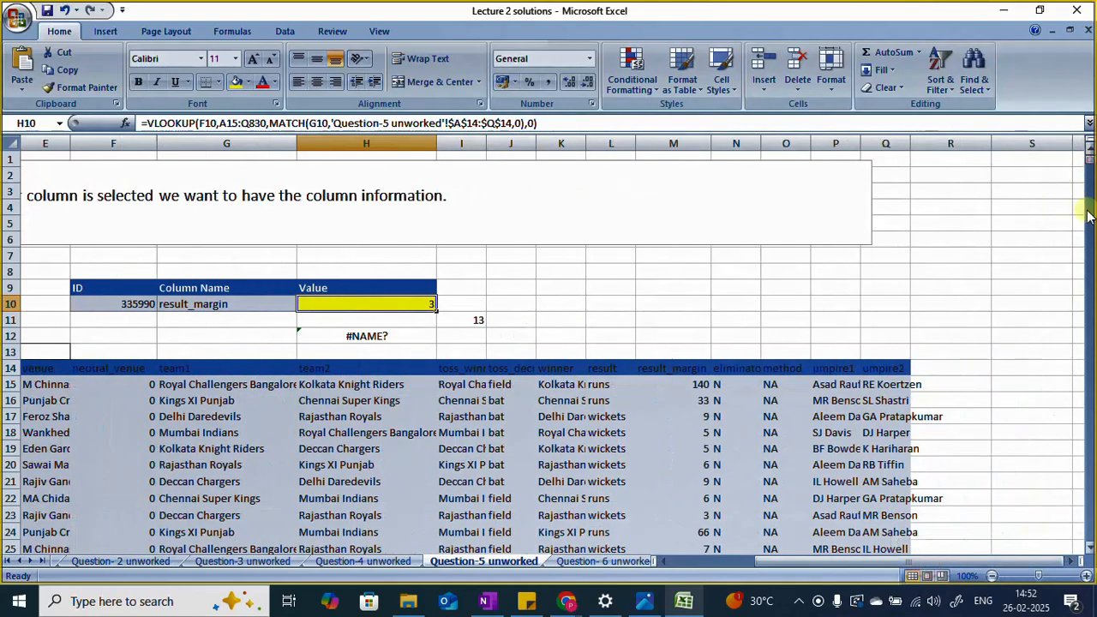
{"action": "left_click", "coordinate": [1088, 364]}
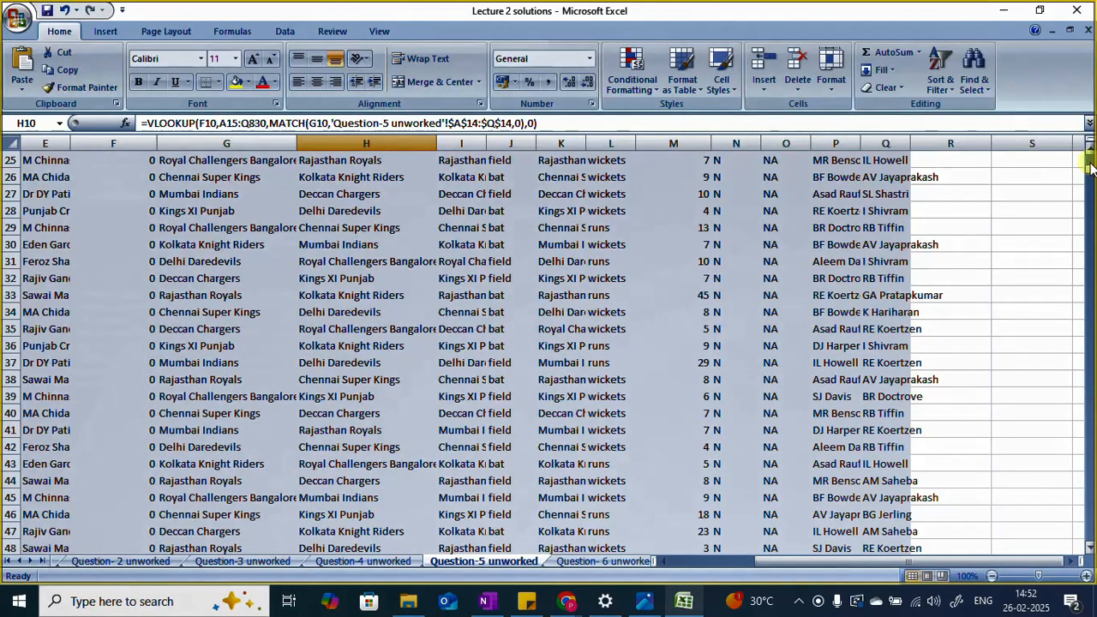
{"action": "left_click_drag", "start_coordinate": [1089, 167], "coordinate": [1090, 480]}
{"action": "left_click", "coordinate": [1090, 375]}
{"action": "left_click", "coordinate": [1089, 391]}
{"action": "left_click", "coordinate": [1078, 363]}
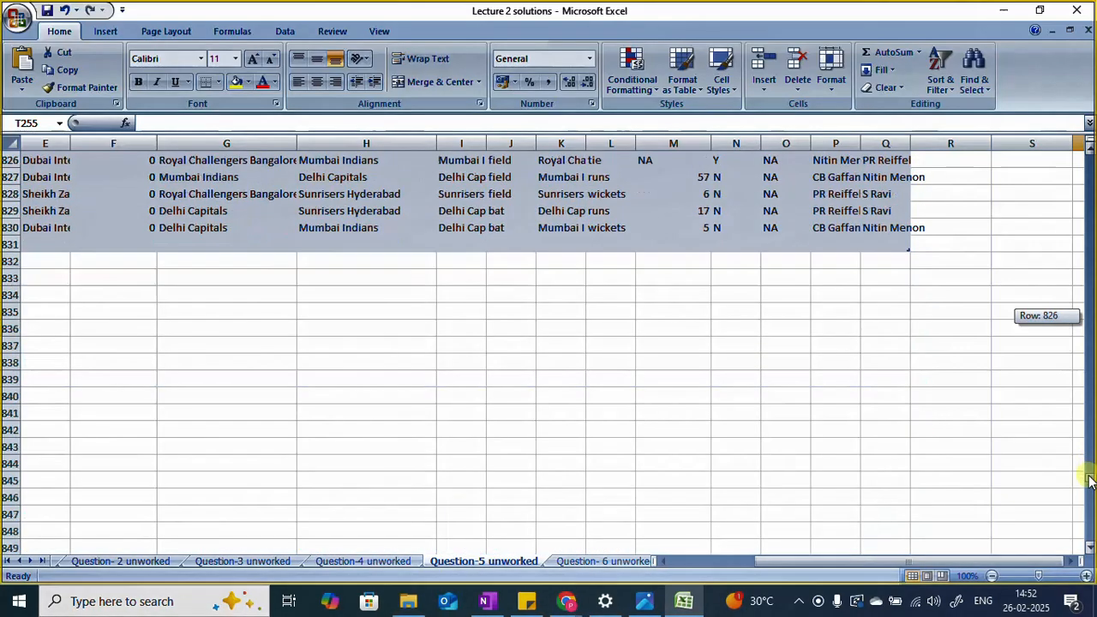
{"action": "left_click", "coordinate": [891, 227]}
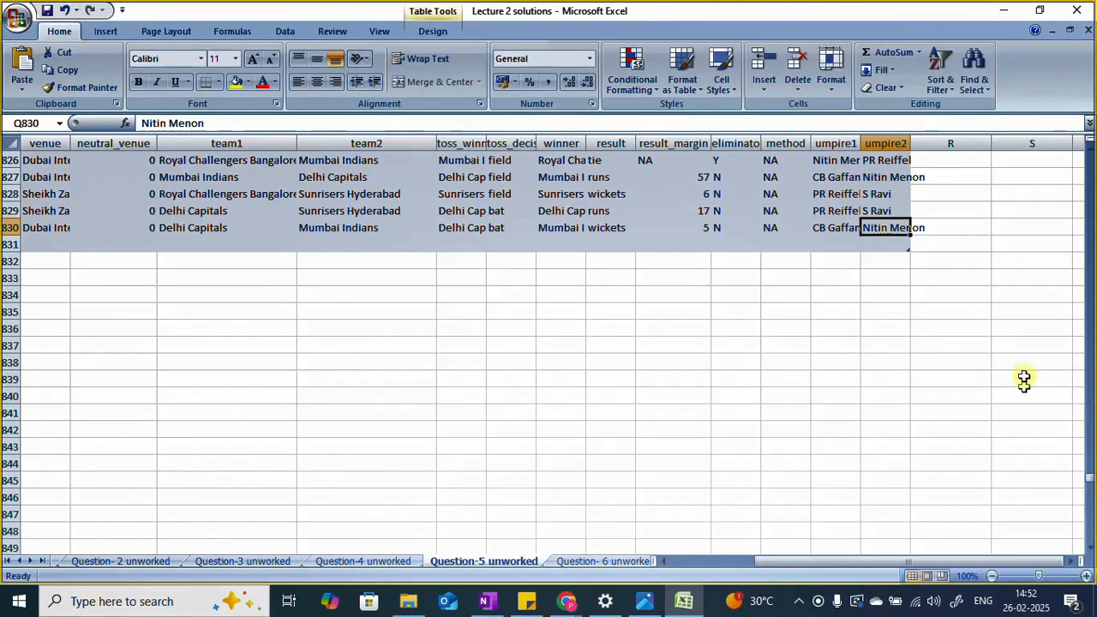
{"action": "left_click_drag", "start_coordinate": [1091, 486], "coordinate": [1090, 159]}
{"action": "left_click", "coordinate": [399, 304]}
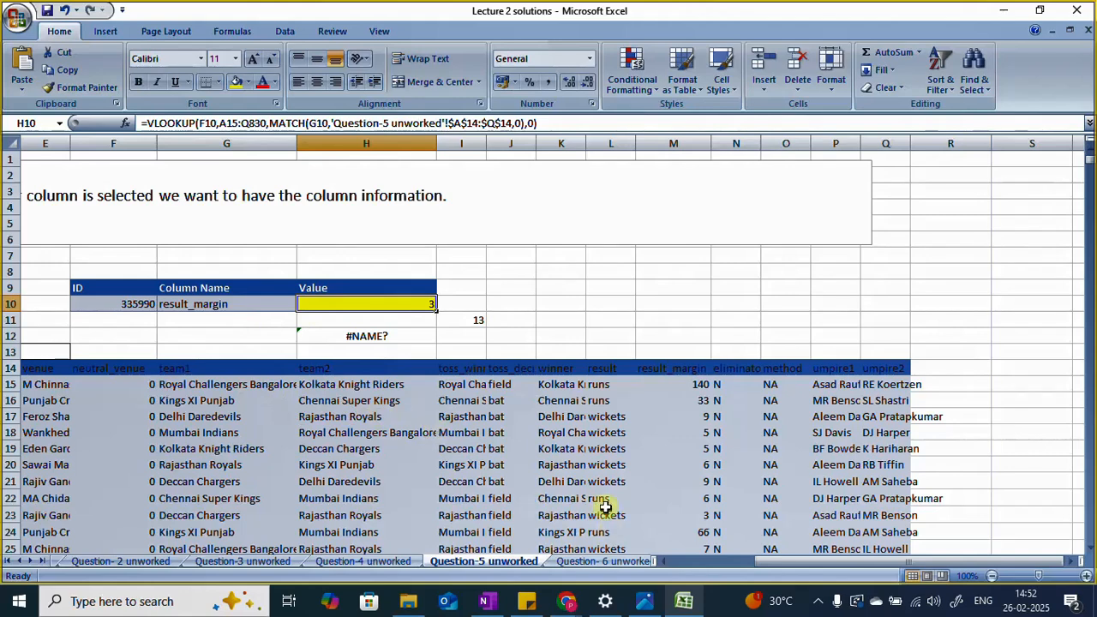
{"action": "left_click_drag", "start_coordinate": [771, 562], "coordinate": [711, 561]}
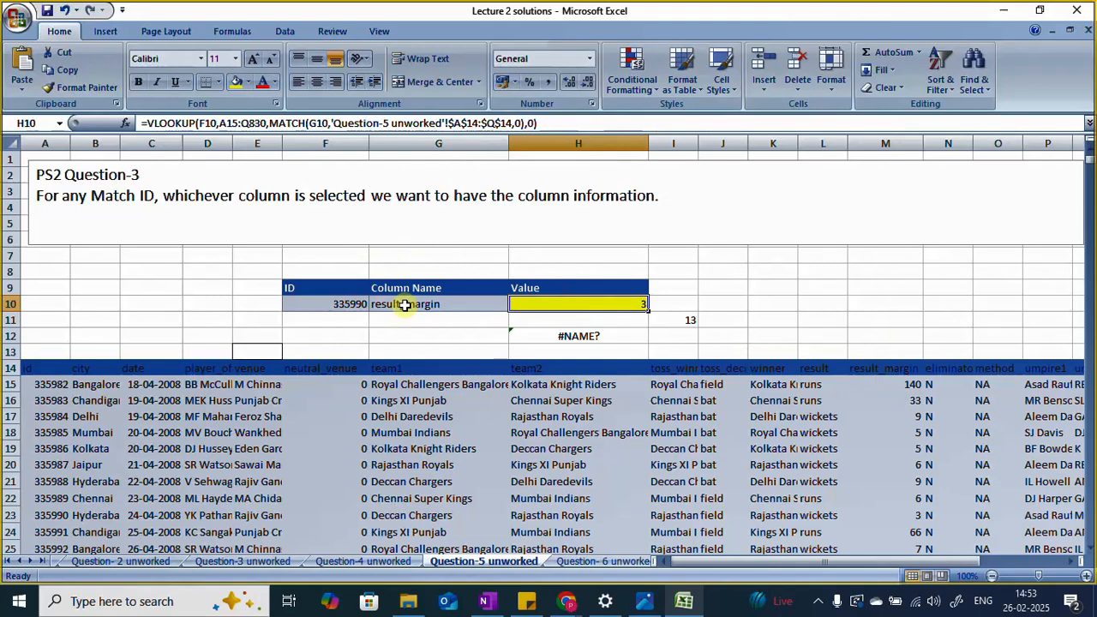
Step: Review how the MATCH part of the H10 formula relates the Column Name in G10 to the table's header row
{"action": "left_click", "coordinate": [340, 303]}
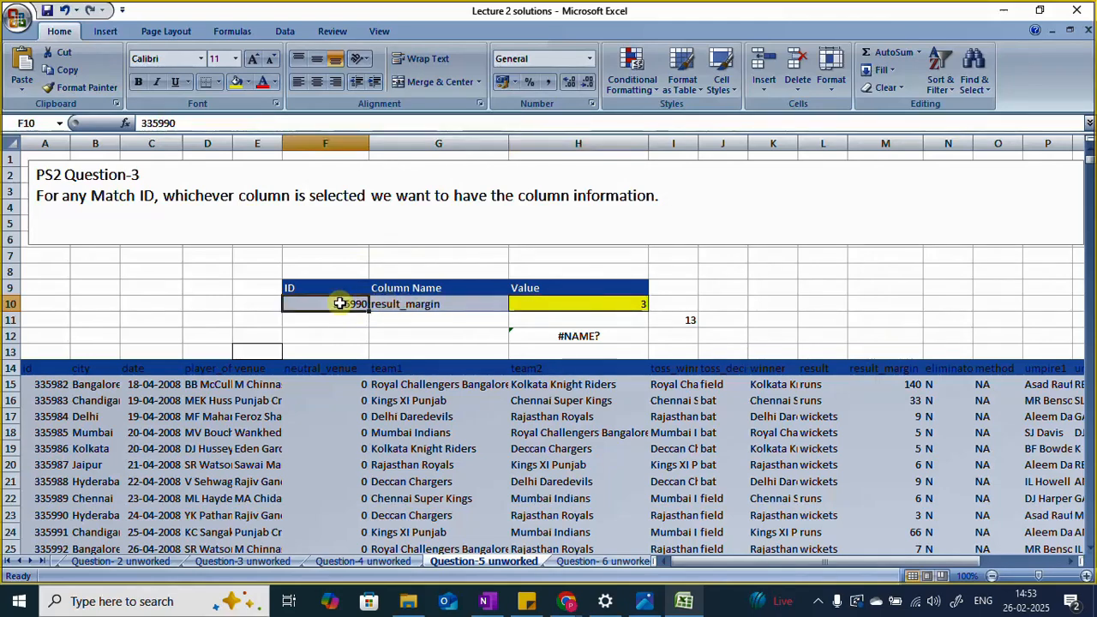
{"action": "left_click", "coordinate": [433, 306]}
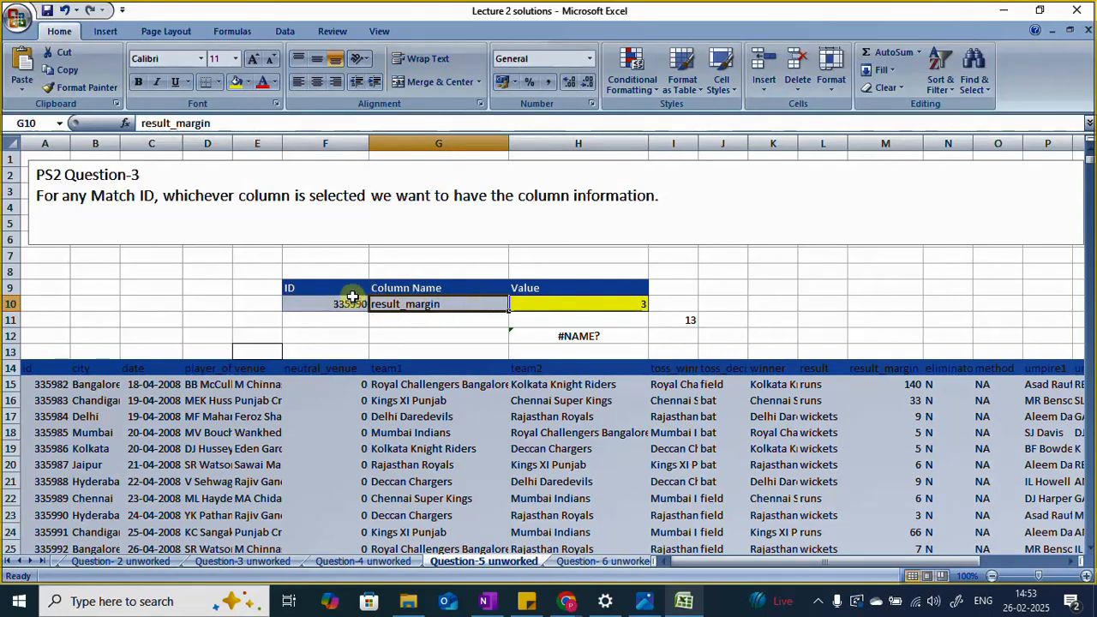
{"action": "left_click", "coordinate": [566, 304]}
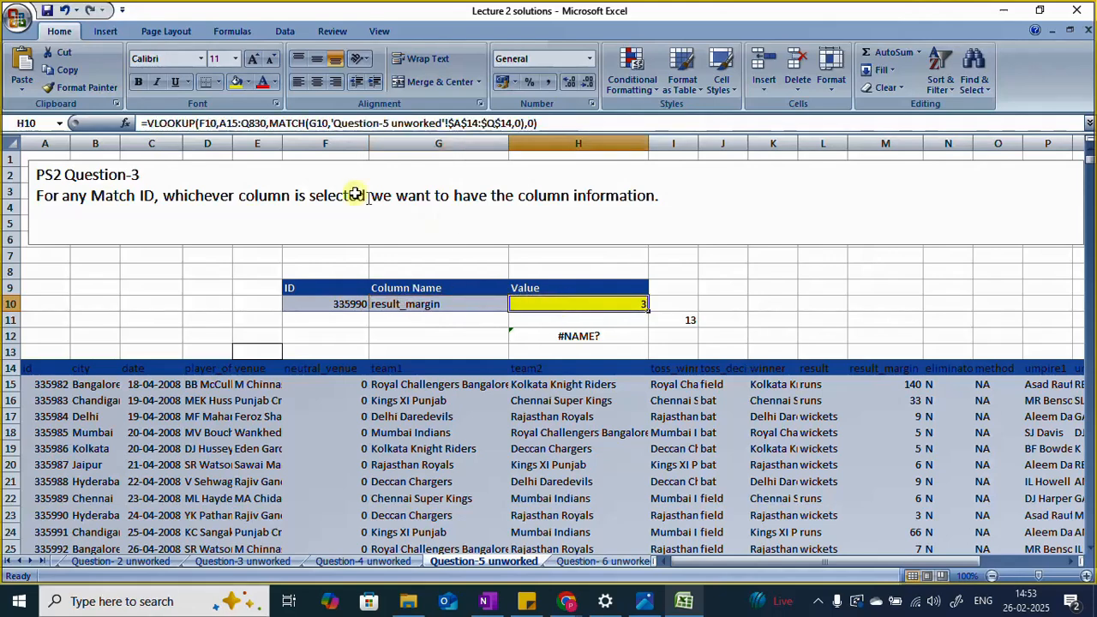
{"action": "left_click", "coordinate": [412, 306]}
{"action": "left_click", "coordinate": [551, 306]}
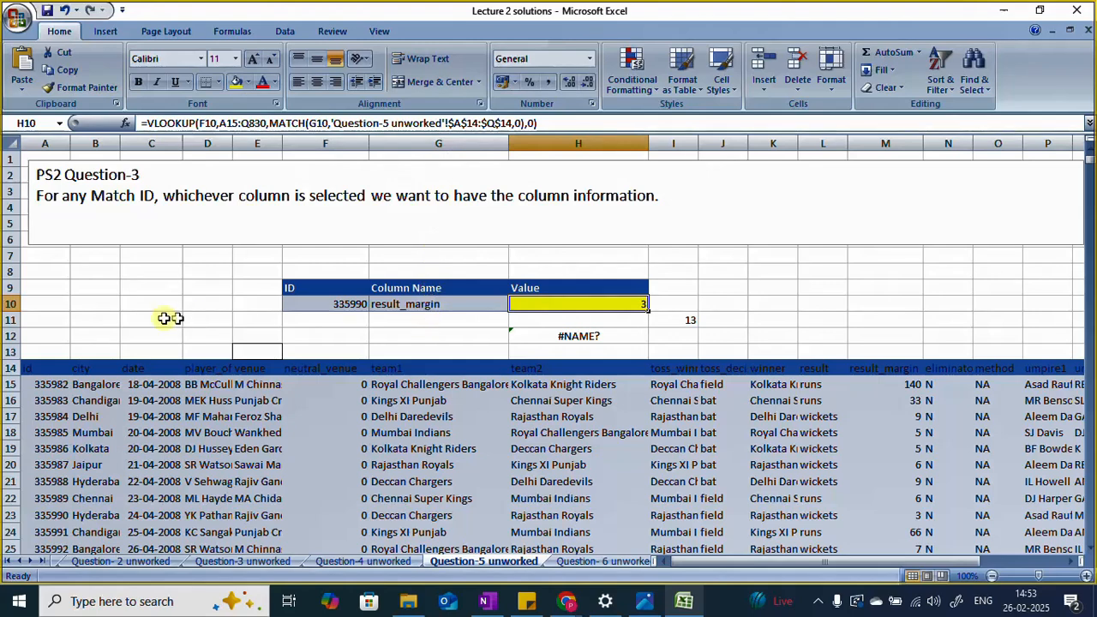
{"action": "left_click", "coordinate": [435, 306]}
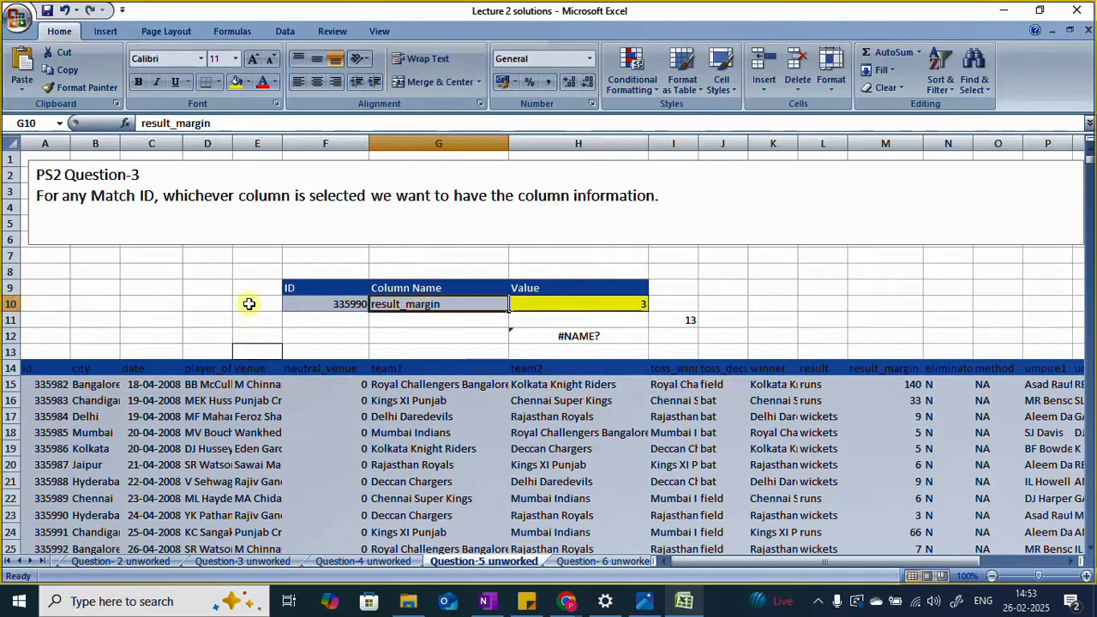
{"action": "left_click", "coordinate": [572, 306]}
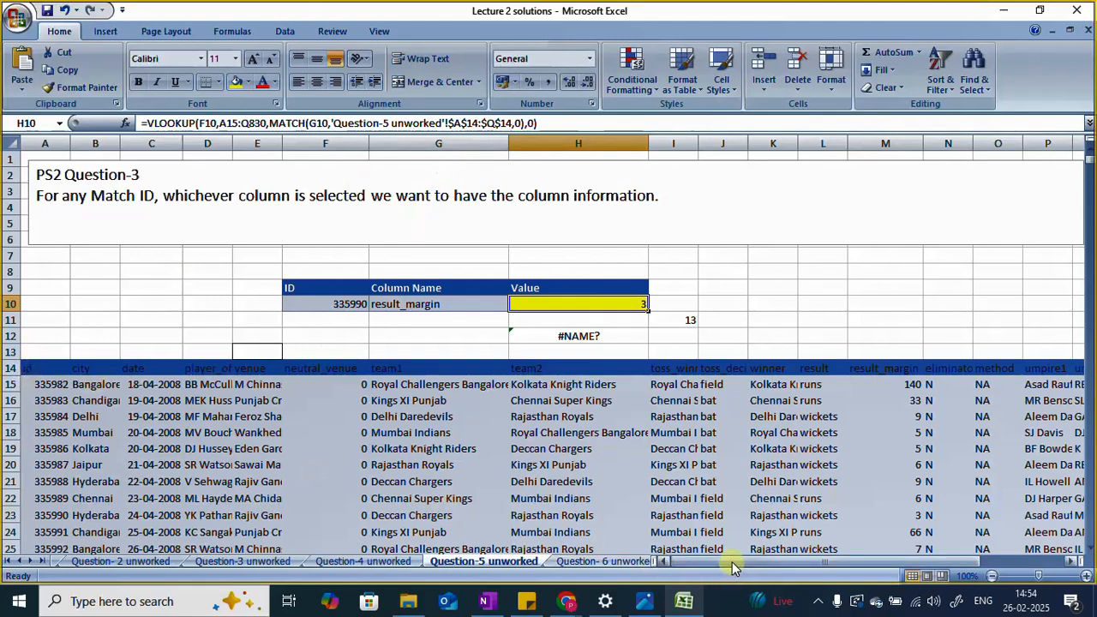
{"action": "left_click_drag", "start_coordinate": [731, 562], "coordinate": [792, 560]}
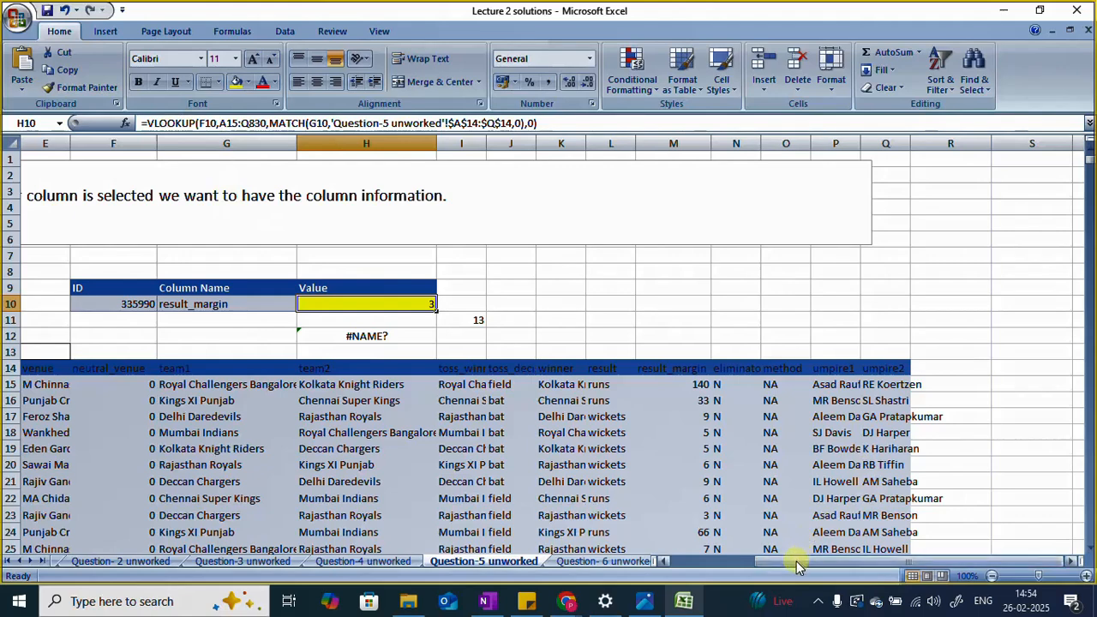
{"action": "left_click_drag", "start_coordinate": [791, 563], "coordinate": [691, 563]}
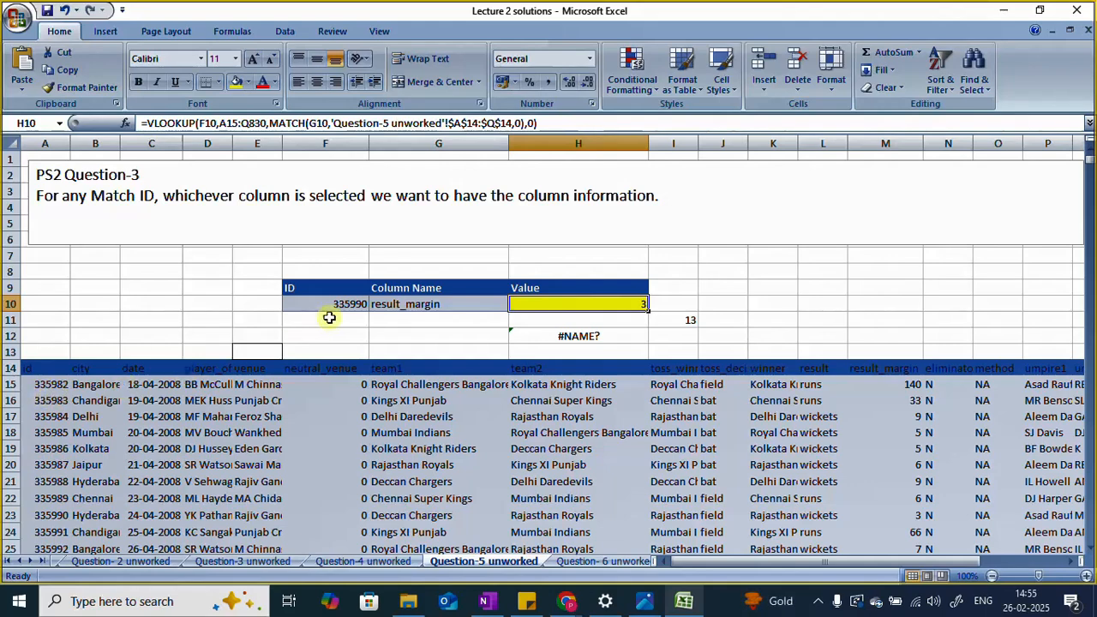
Step: Set the lookup ID in F10 to 335982 and check the result against the result_margin cell in that match's row
{"action": "left_click", "coordinate": [361, 304]}
{"action": "double_click", "coordinate": [361, 304]}
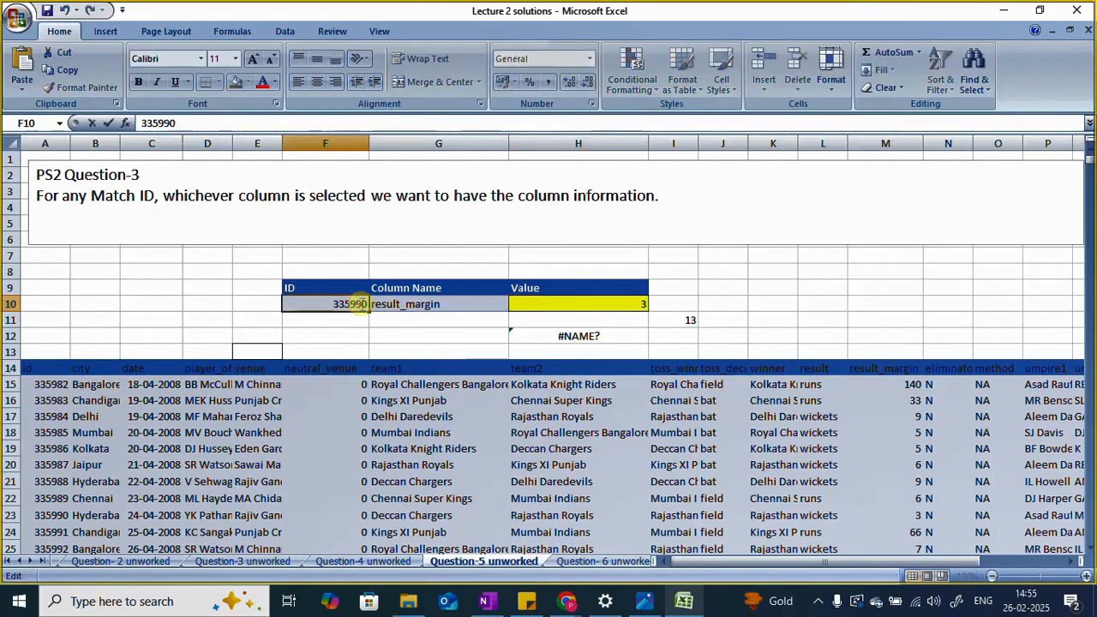
{"action": "type", "text": "2"}
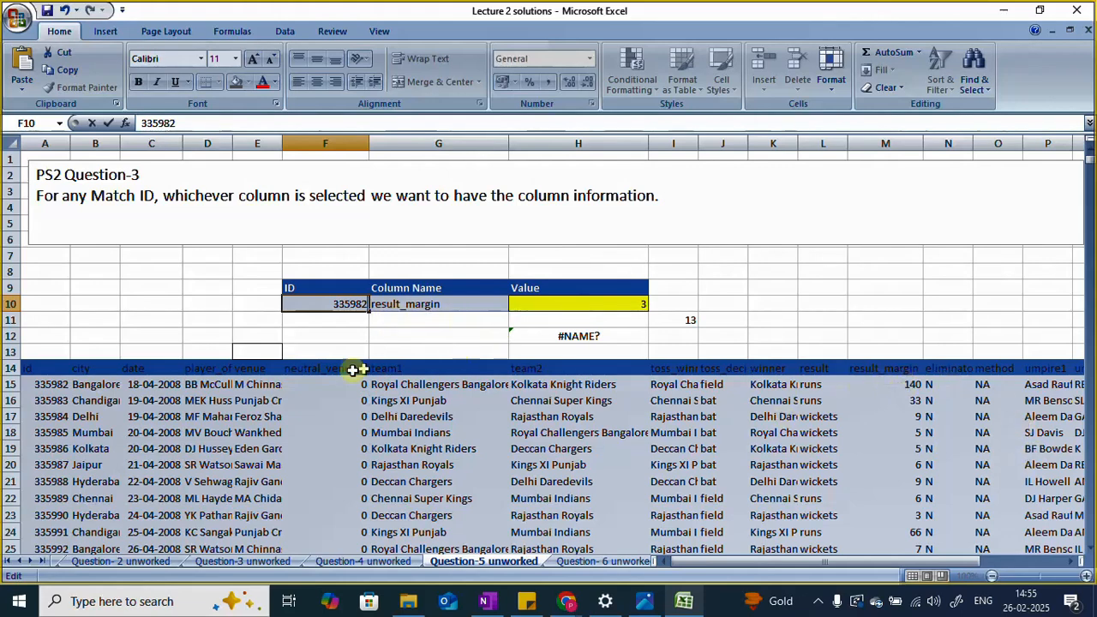
{"action": "left_click", "coordinate": [10, 384]}
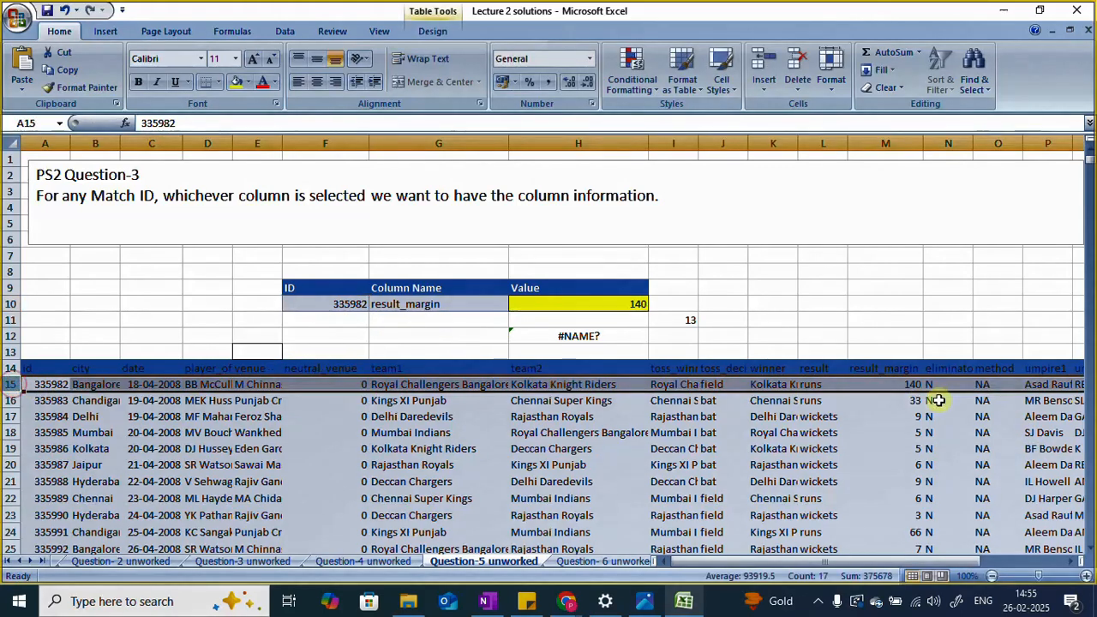
{"action": "left_click", "coordinate": [889, 383]}
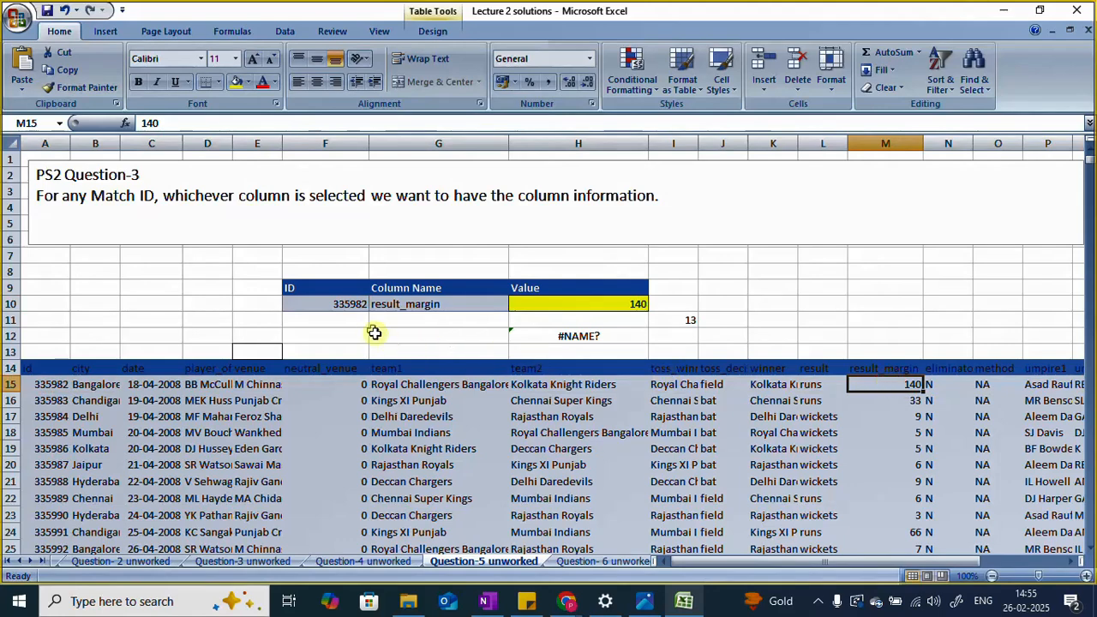
Step: Auto-fit the winner column K to its contents
{"action": "left_click", "coordinate": [353, 305]}
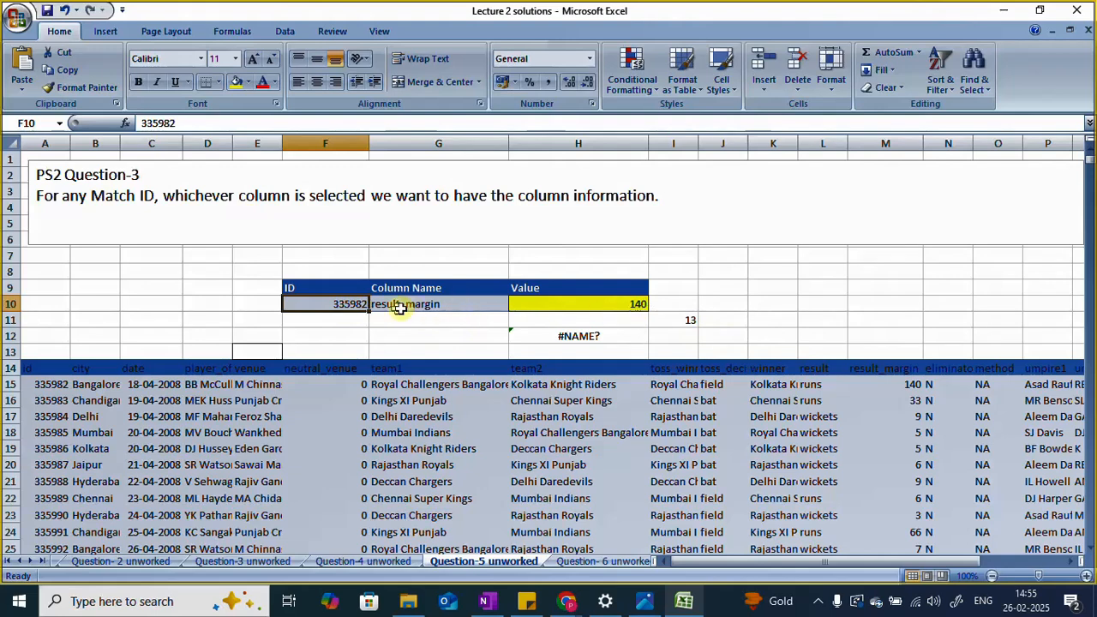
{"action": "key", "text": "Down"}
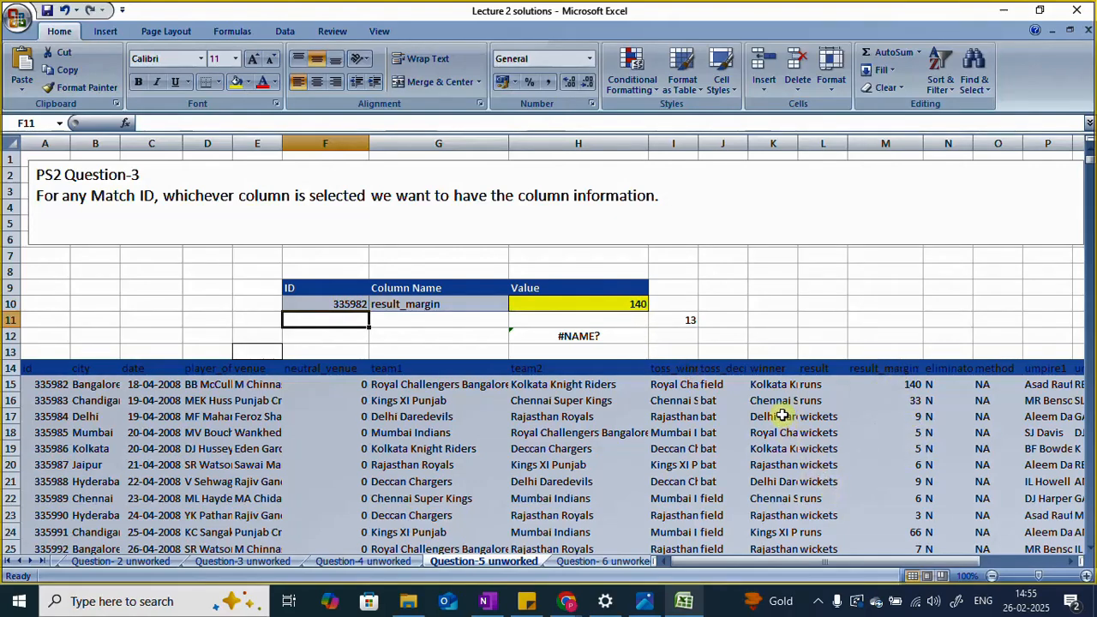
{"action": "double_click", "coordinate": [798, 143]}
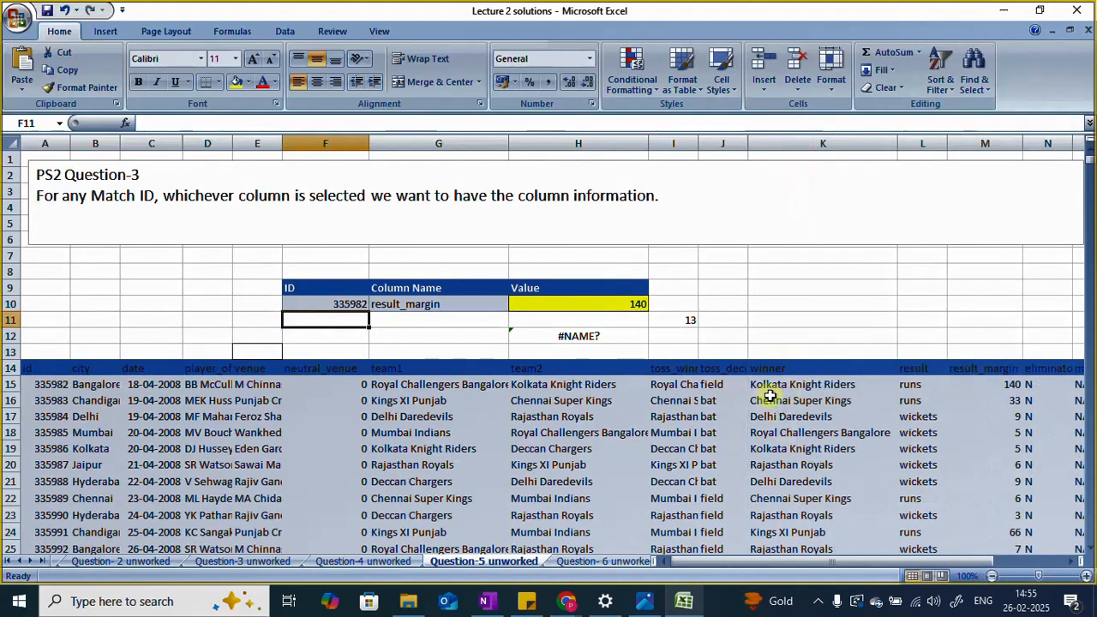
Step: Set the Column Name in G10 to winner to test the lookup for match ID 335982
{"action": "double_click", "coordinate": [431, 304]}
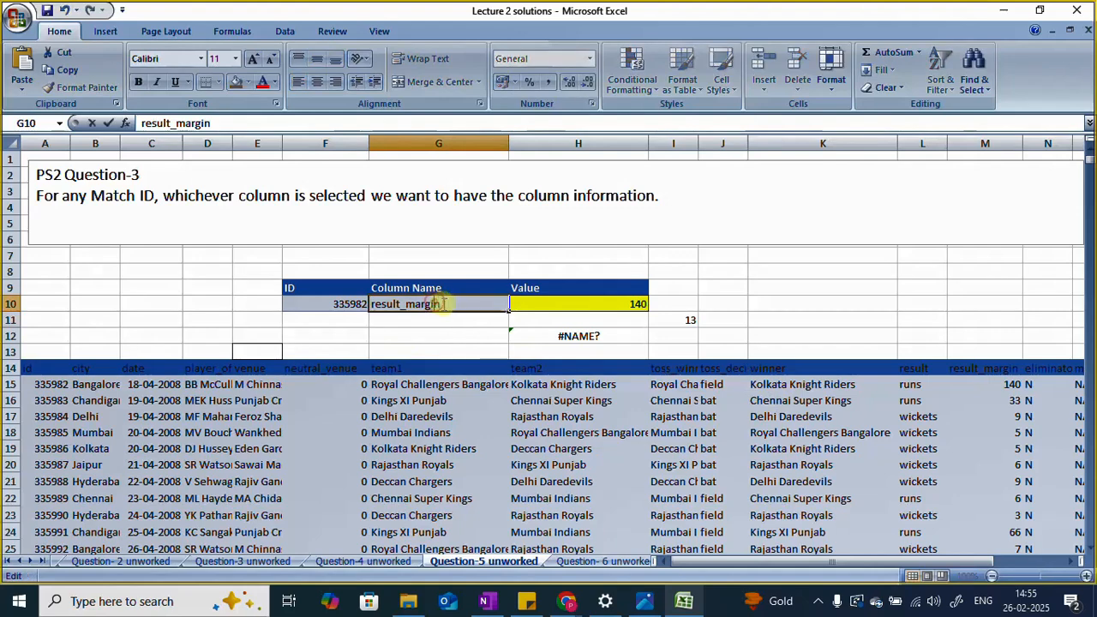
{"action": "left_click_drag", "start_coordinate": [438, 304], "coordinate": [373, 309]}
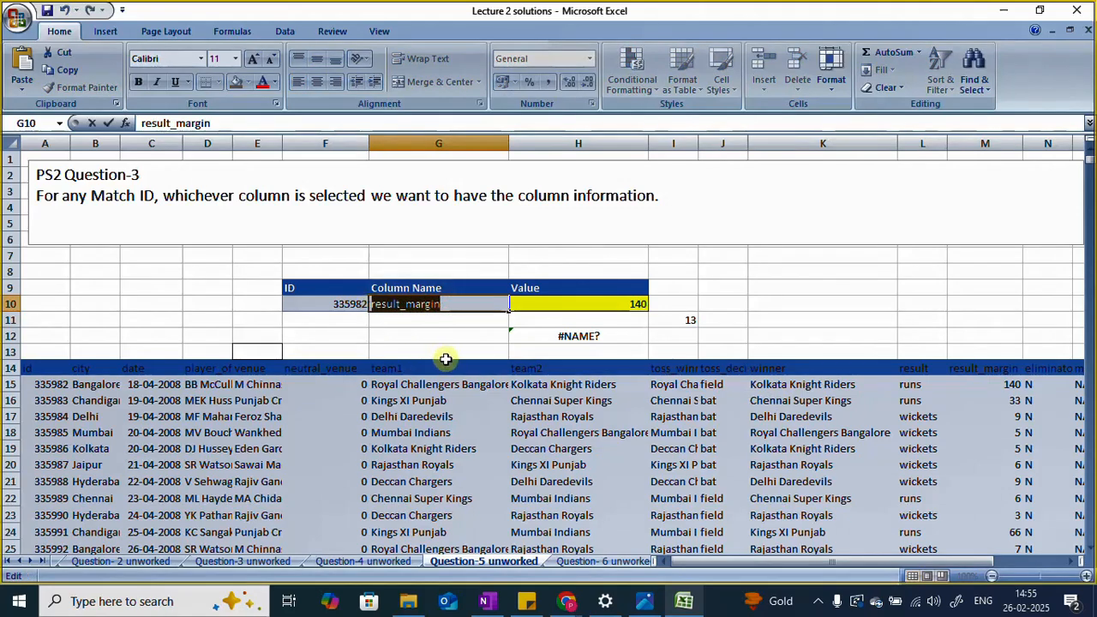
{"action": "key", "text": "BackSpace"}
{"action": "type", "text": "winn"}
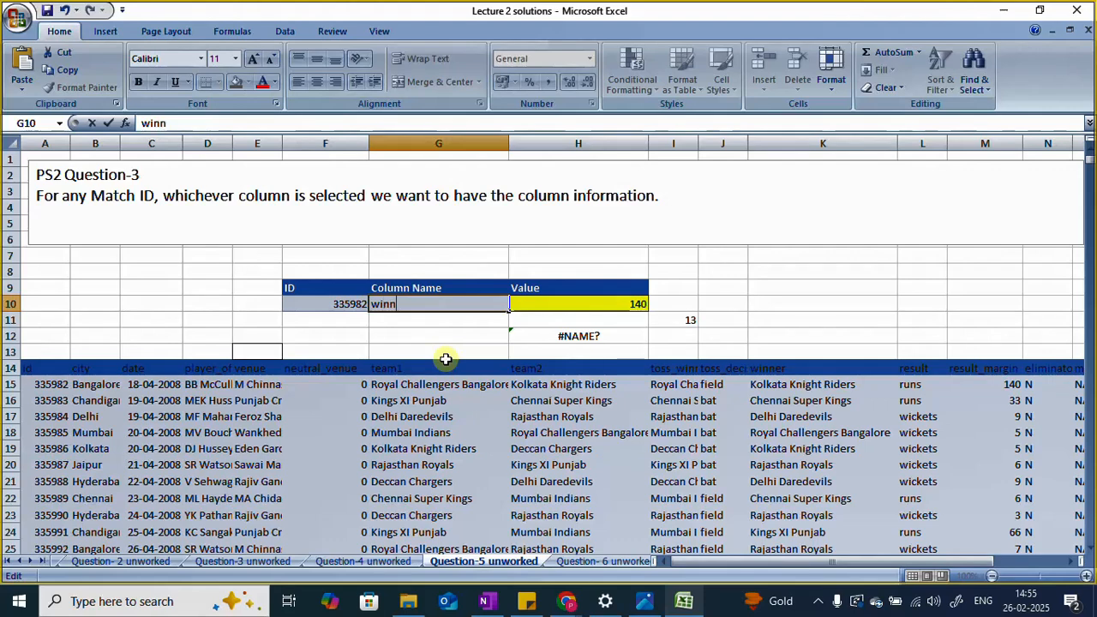
{"action": "type", "text": "er"}
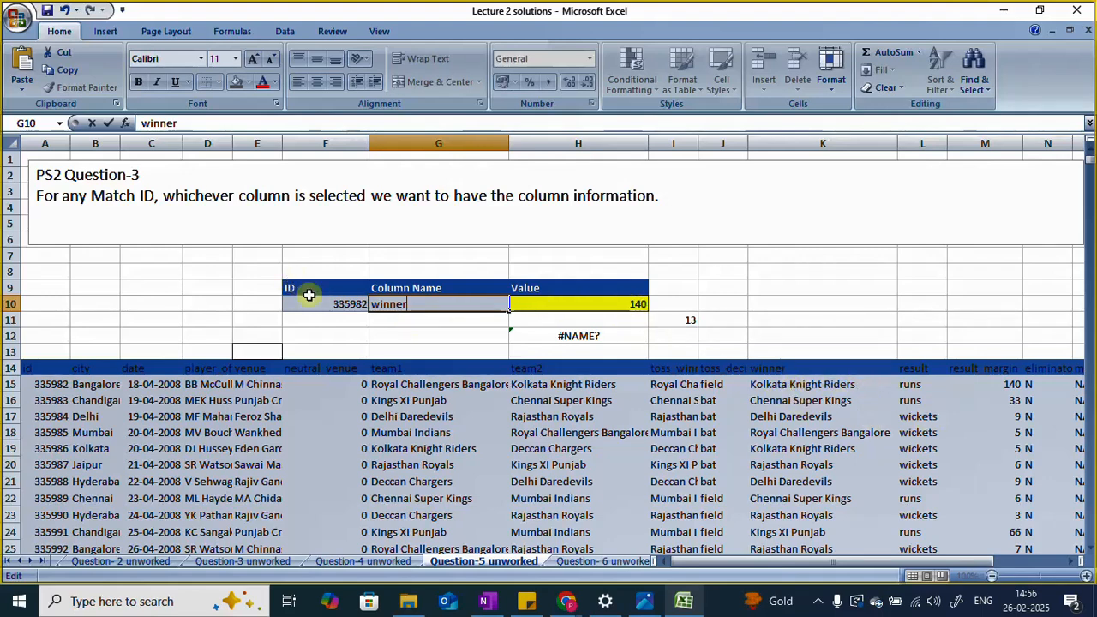
{"action": "key", "text": "Return"}
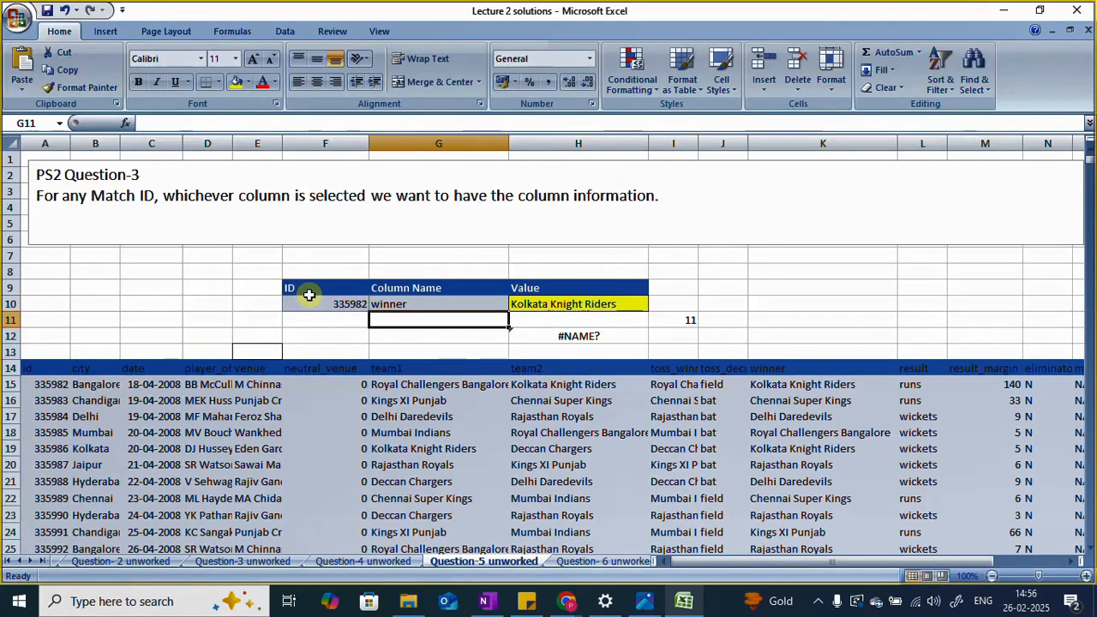
Step: Set the Column Name in G10 to date and inspect the formula result in H10 against the match's date cell
{"action": "left_click", "coordinate": [149, 386]}
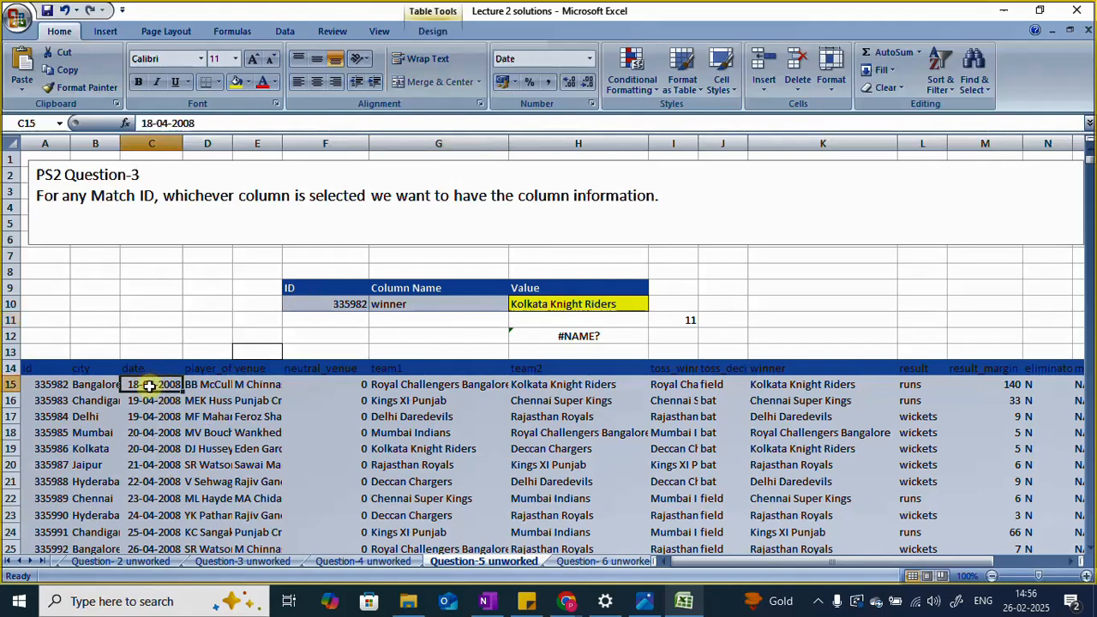
{"action": "left_click", "coordinate": [440, 305]}
{"action": "double_click", "coordinate": [440, 305]}
{"action": "key", "text": "BackSpace"}
{"action": "key", "text": "BackSpace"}
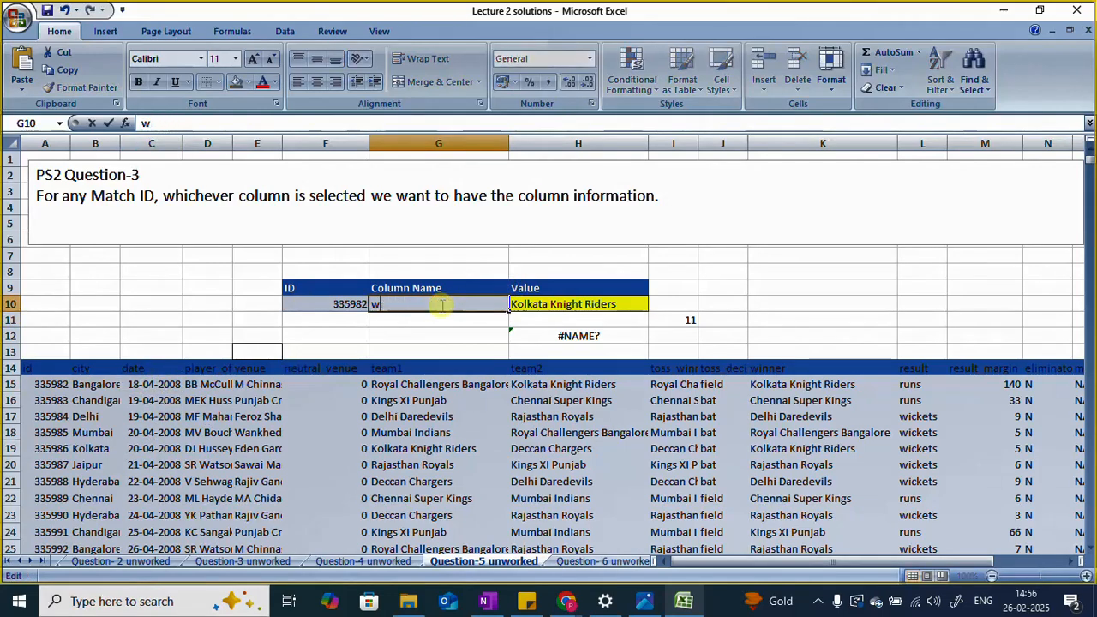
{"action": "key", "text": "BackSpace"}
{"action": "type", "text": "date"}
{"action": "key", "text": "Return"}
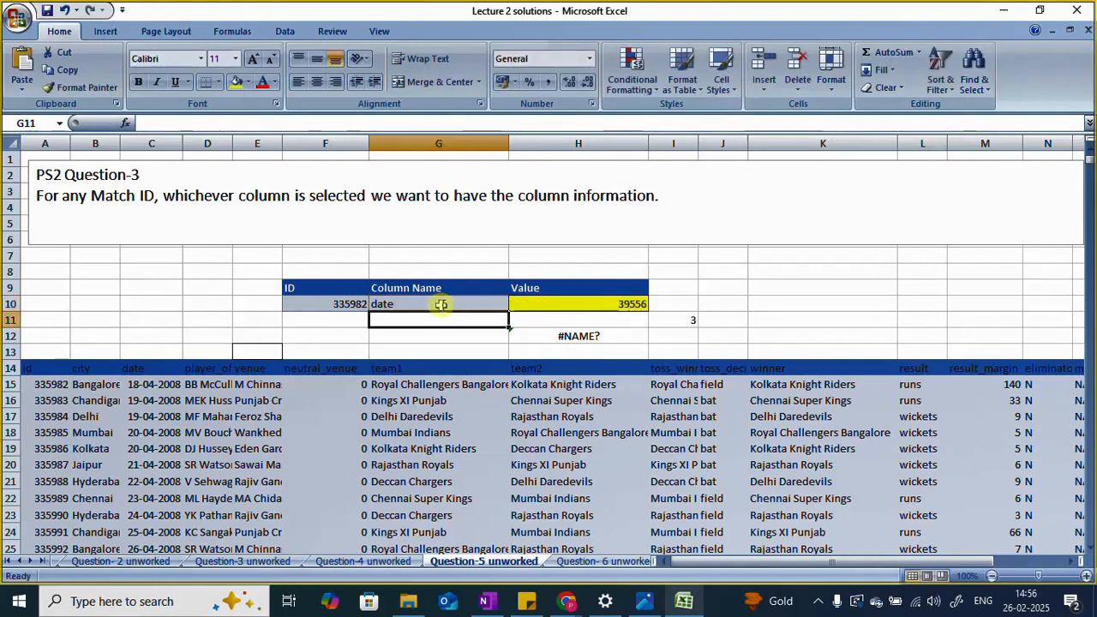
{"action": "left_click", "coordinate": [607, 309]}
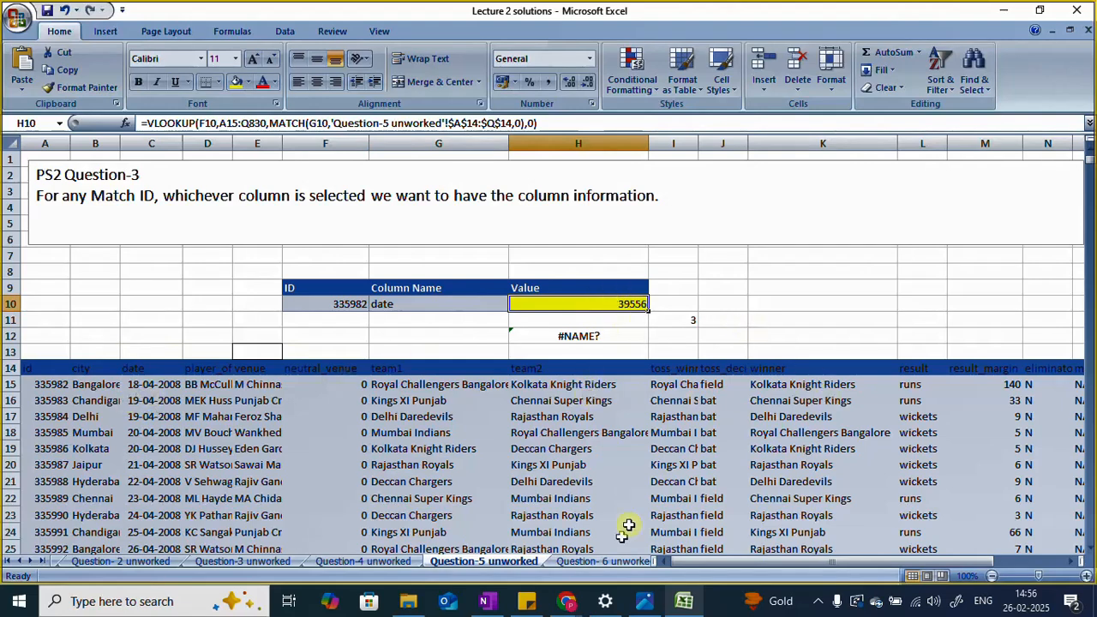
{"action": "left_click_drag", "start_coordinate": [819, 562], "coordinate": [742, 563]}
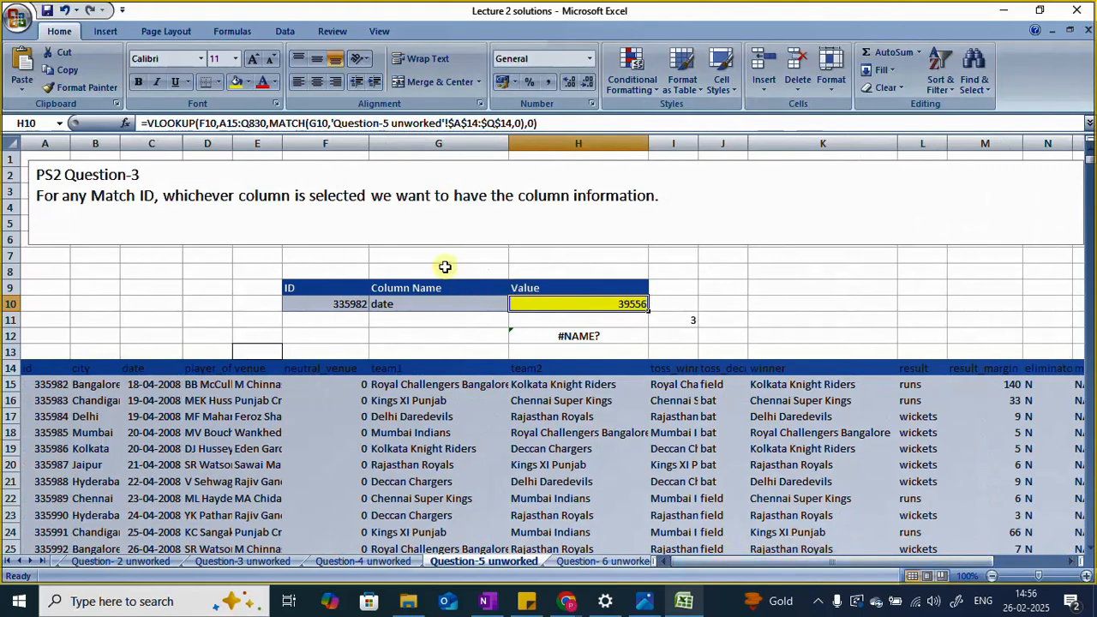
Step: Set the Column Name in G10 to neutral_venue to test the lookup
{"action": "left_click", "coordinate": [413, 307]}
{"action": "double_click", "coordinate": [412, 306]}
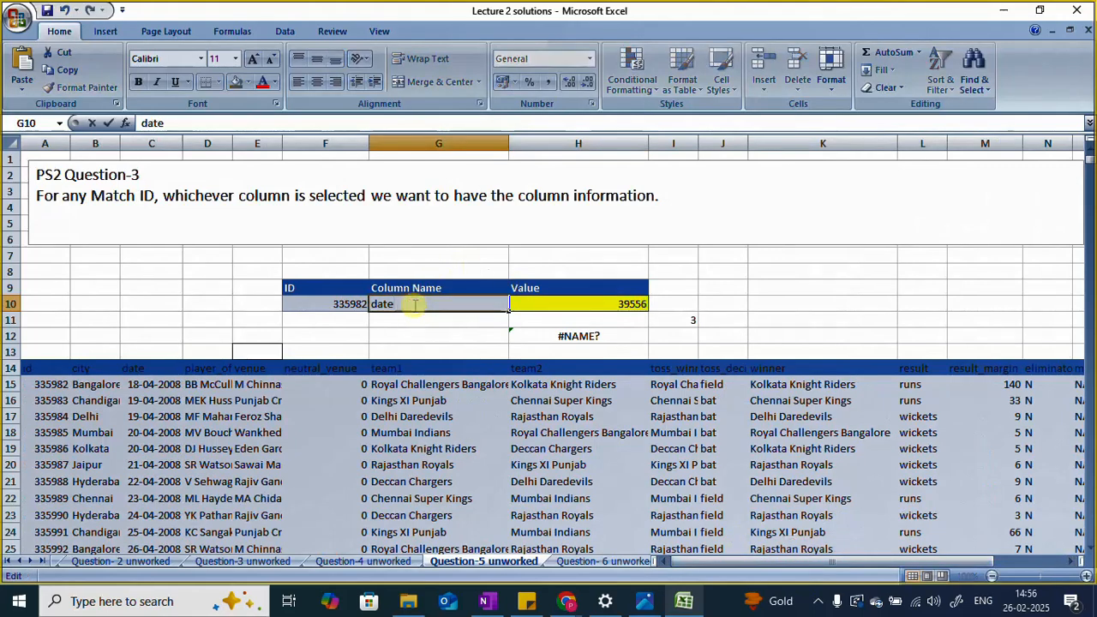
{"action": "key", "text": "BackSpace"}
{"action": "key", "text": "BackSpace"}
{"action": "key", "text": "BackSpace"}
{"action": "key", "text": "BackSpace"}
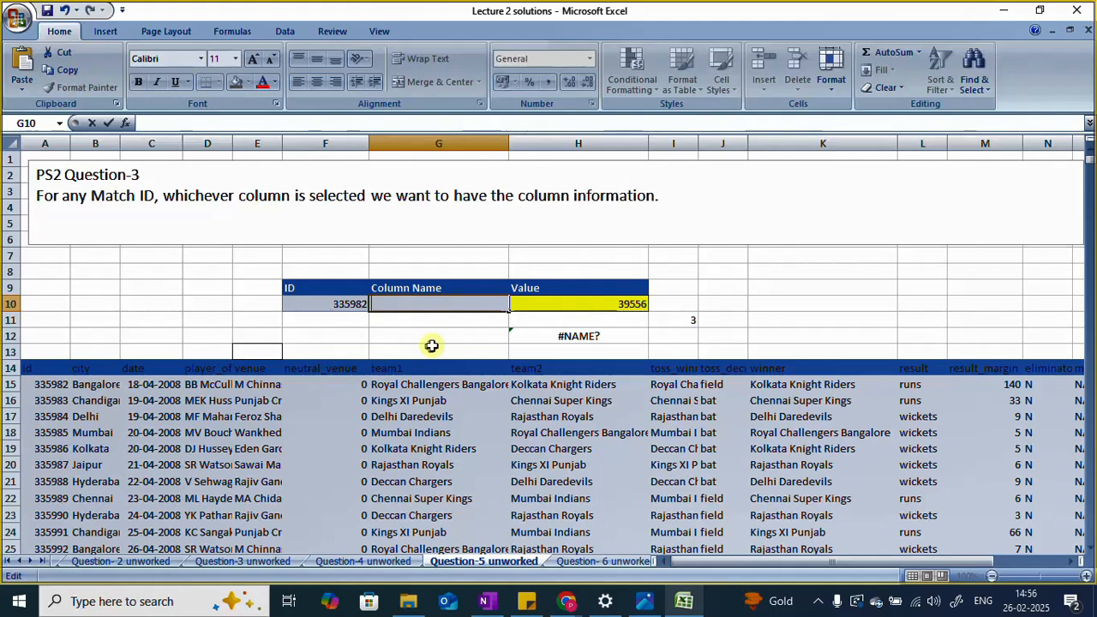
{"action": "type", "text": "eutral_"}
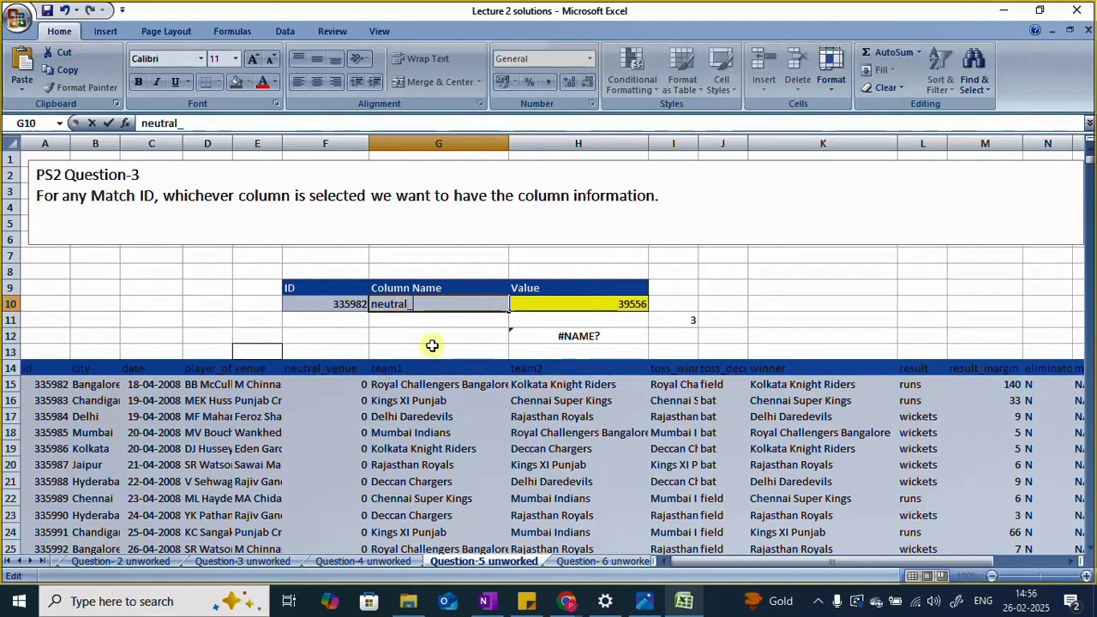
{"action": "type", "text": "venue"}
{"action": "key", "text": "Return"}
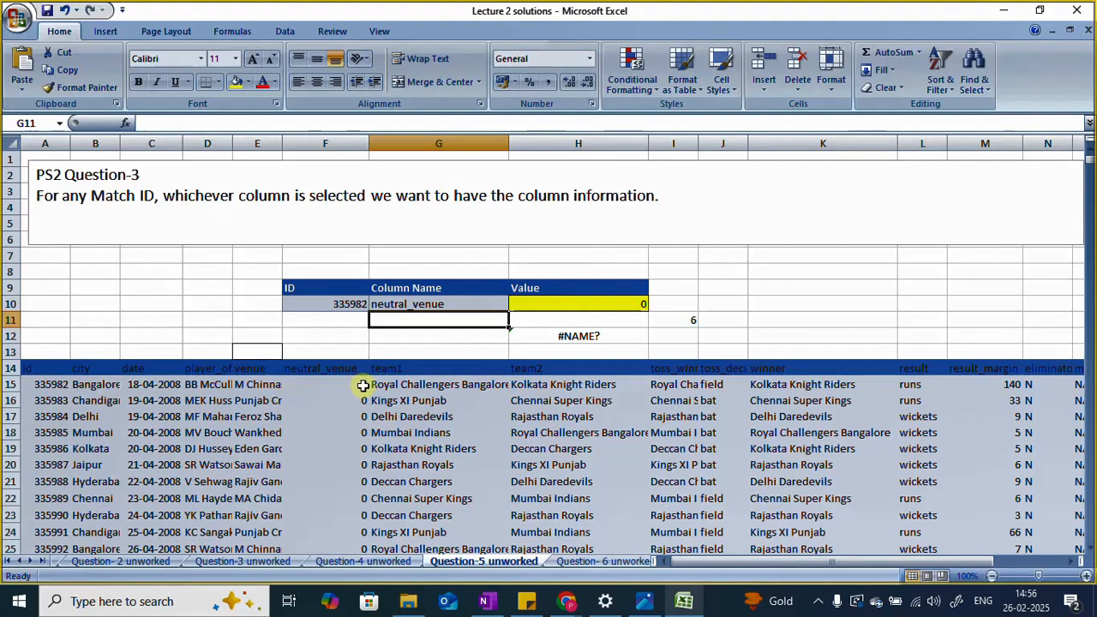
Step: Set the Column Name in G10 to result_margin
{"action": "left_click", "coordinate": [452, 305]}
{"action": "double_click", "coordinate": [451, 303]}
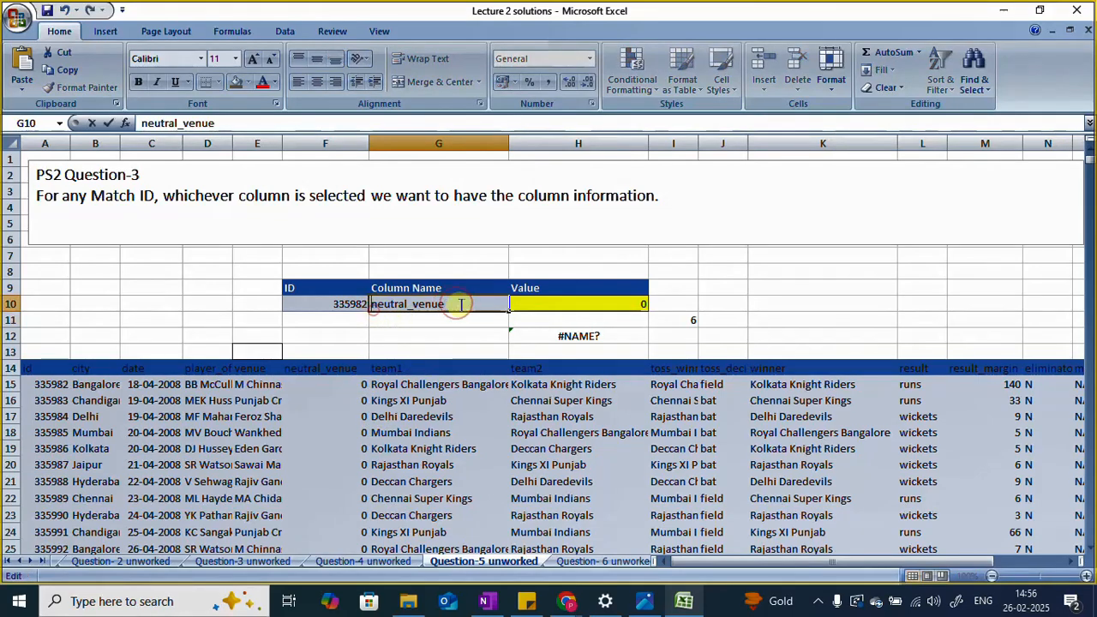
{"action": "key", "text": "BackSpace"}
{"action": "key", "text": "BackSpace"}
{"action": "key", "text": "BackSpace"}
{"action": "key", "text": "BackSpace"}
{"action": "key", "text": "BackSpace"}
{"action": "key", "text": "BackSpace"}
{"action": "key", "text": "BackSpace"}
{"action": "key", "text": "BackSpace"}
{"action": "key", "text": "BackSpace"}
{"action": "key", "text": "BackSpace"}
{"action": "key", "text": "BackSpace"}
{"action": "key", "text": "BackSpace"}
{"action": "key", "text": "BackSpace"}
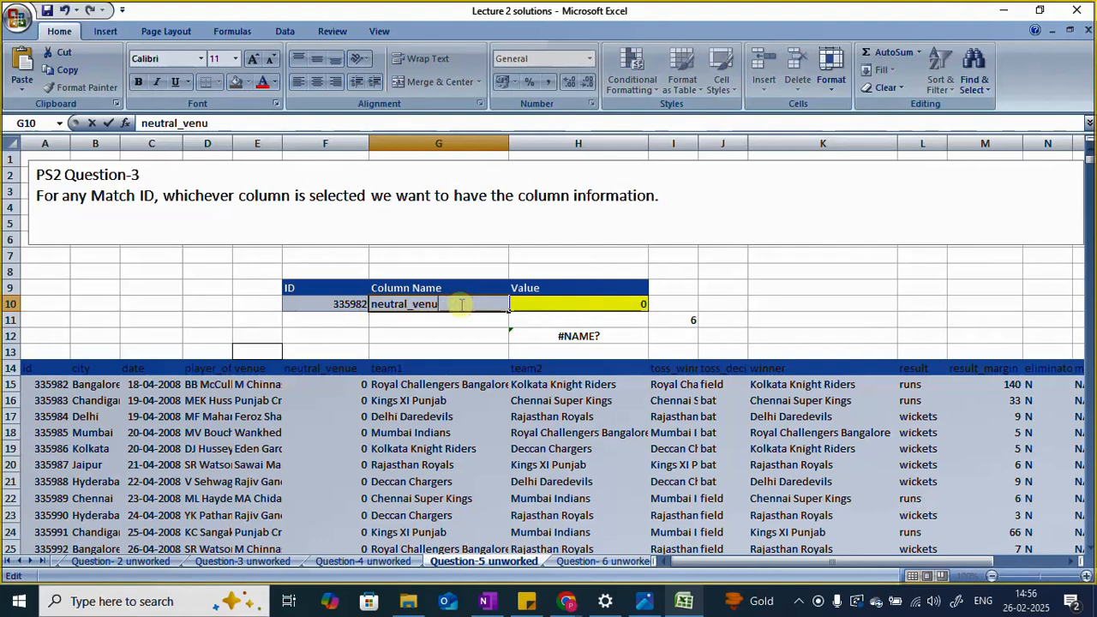
{"action": "type", "text": "resu"}
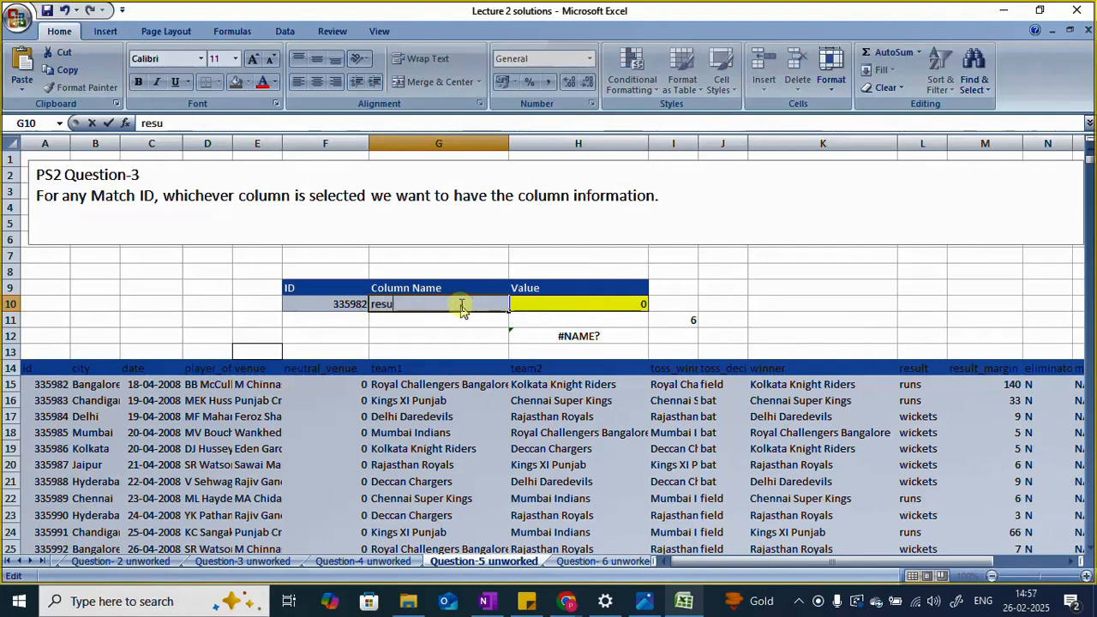
{"action": "type", "text": "lt_"}
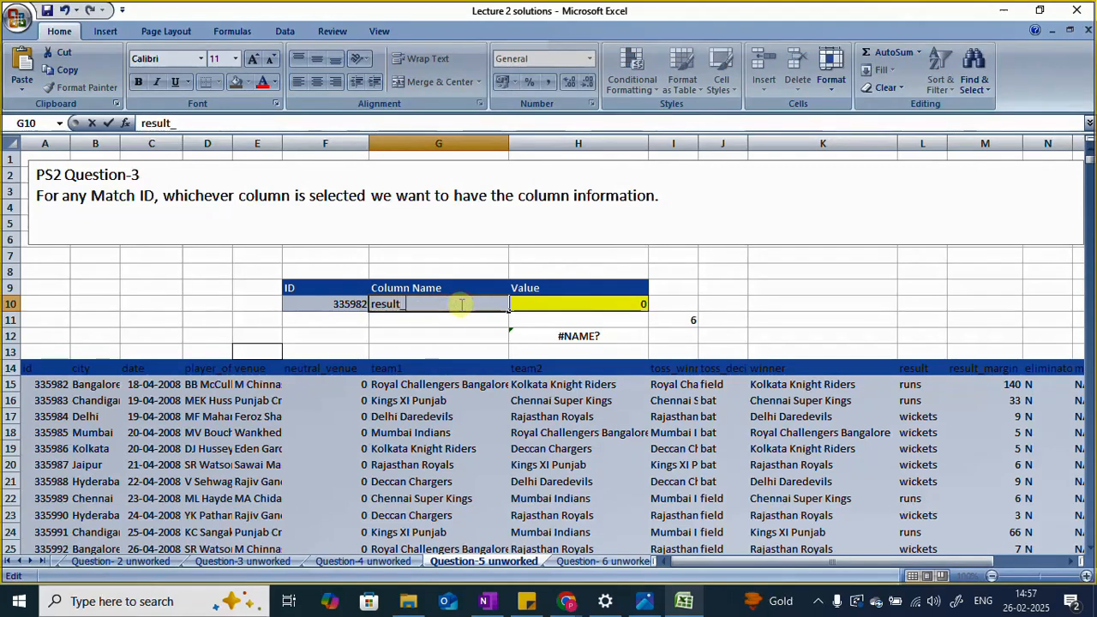
{"action": "type", "text": "margin"}
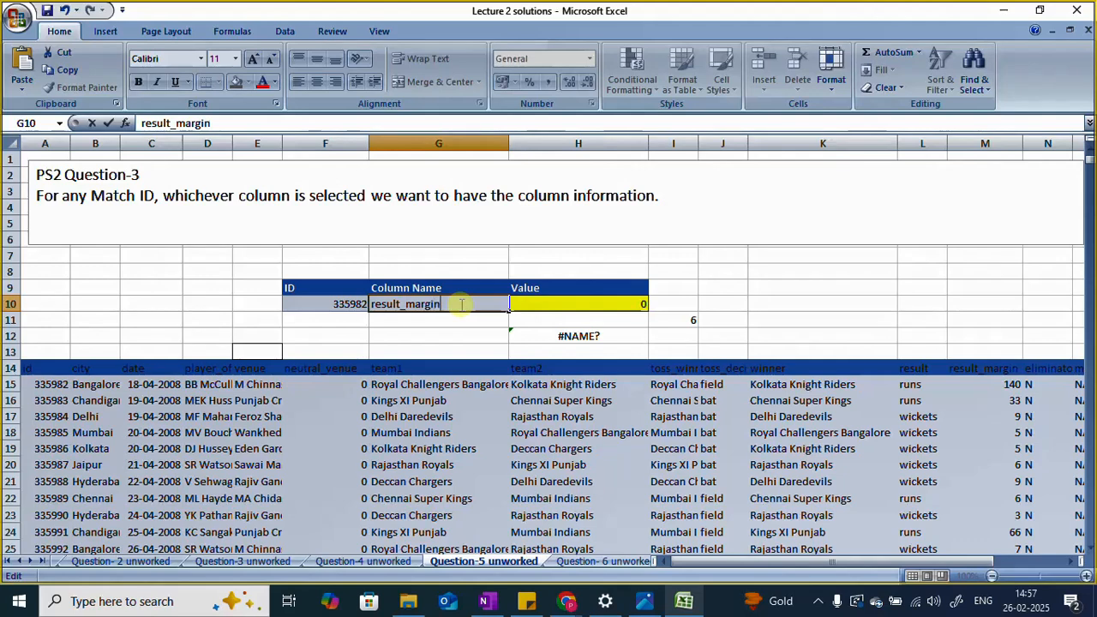
{"action": "key", "text": "Return"}
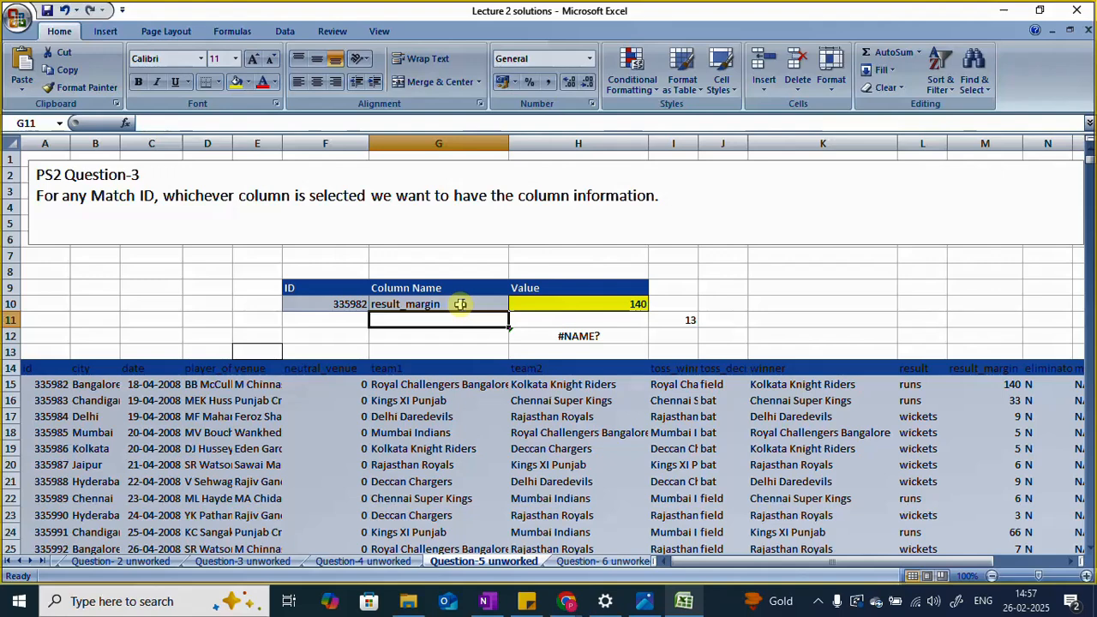
Step: Switch to the Photos app to view the solution image 6.MATCH() & INDEX().JPG, and return to the Excel workbook
{"action": "mouse_move", "coordinate": [644, 601]}
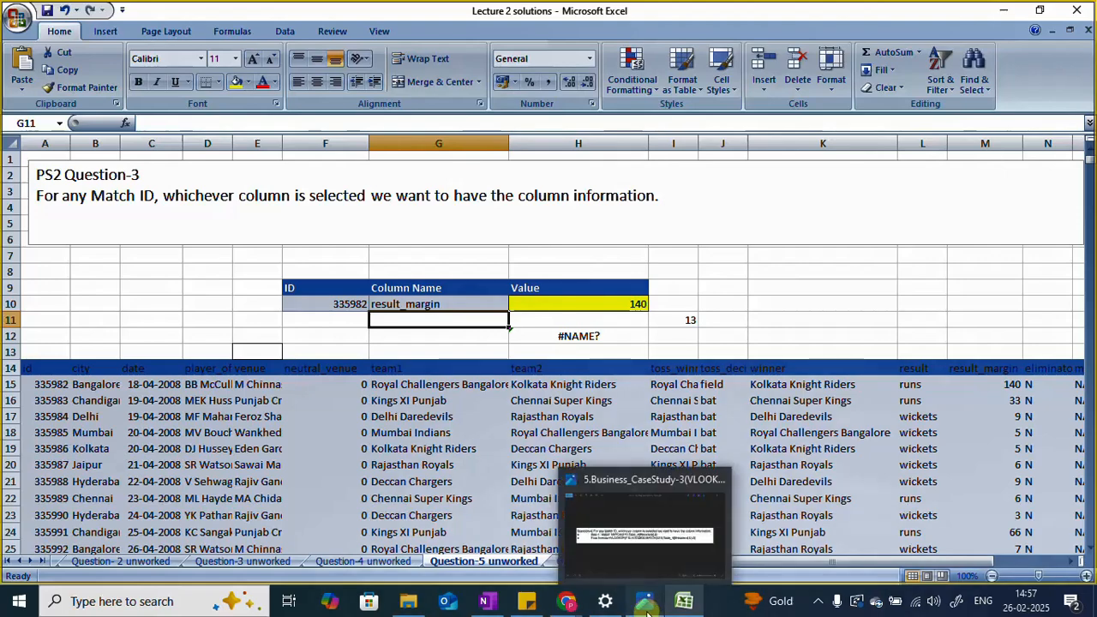
{"action": "left_click", "coordinate": [685, 522]}
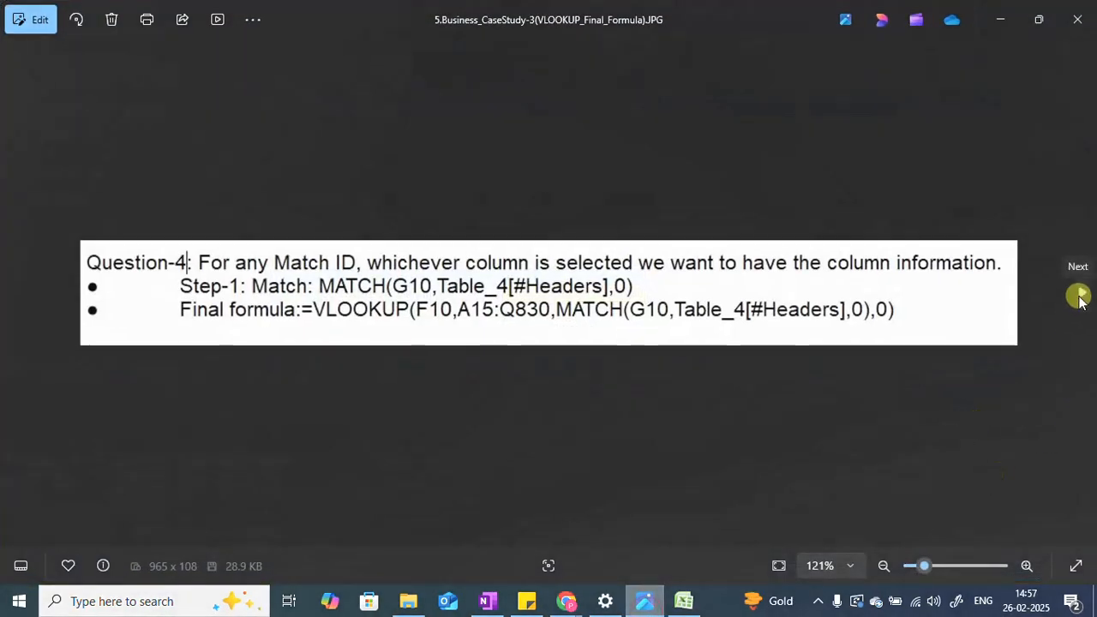
{"action": "left_click", "coordinate": [1078, 296]}
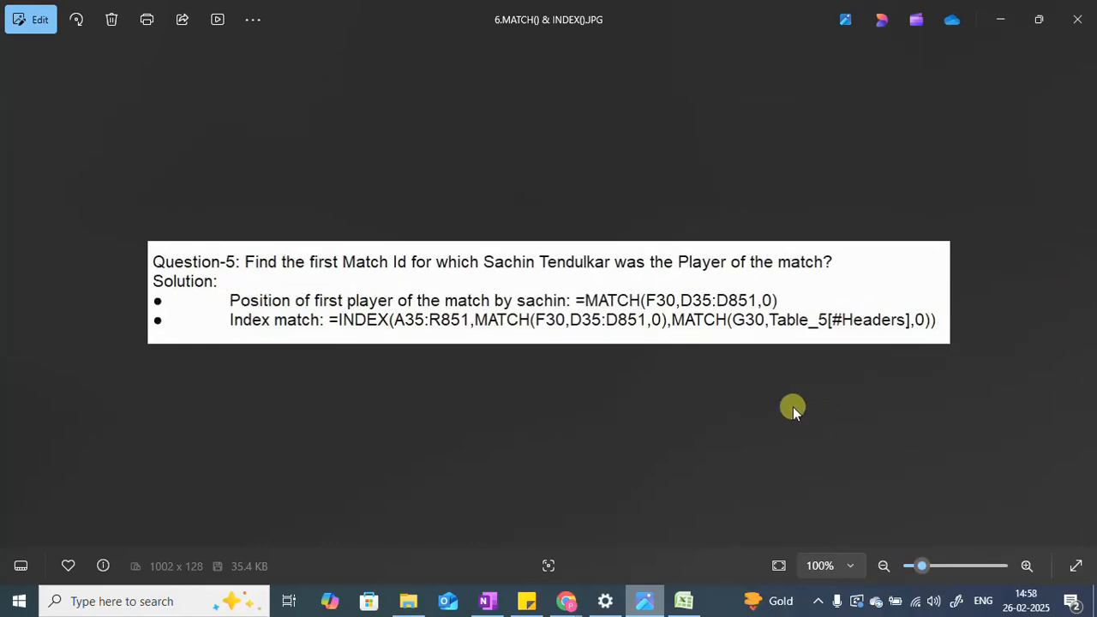
{"action": "left_click", "coordinate": [644, 604]}
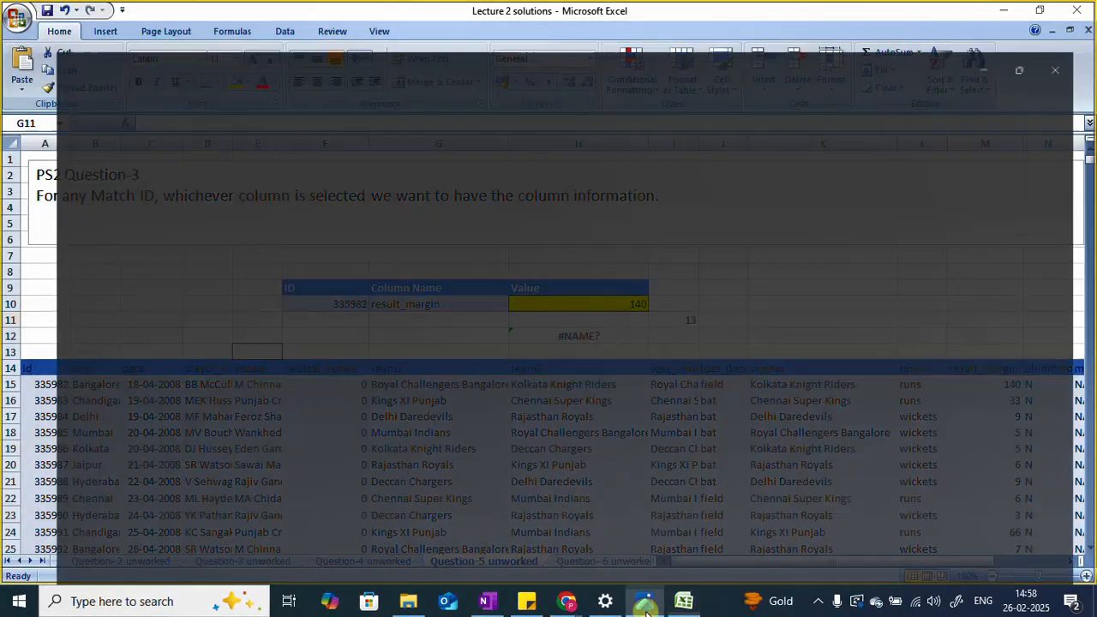
{"action": "left_click", "coordinate": [644, 604]}
{"action": "left_click", "coordinate": [645, 604]}
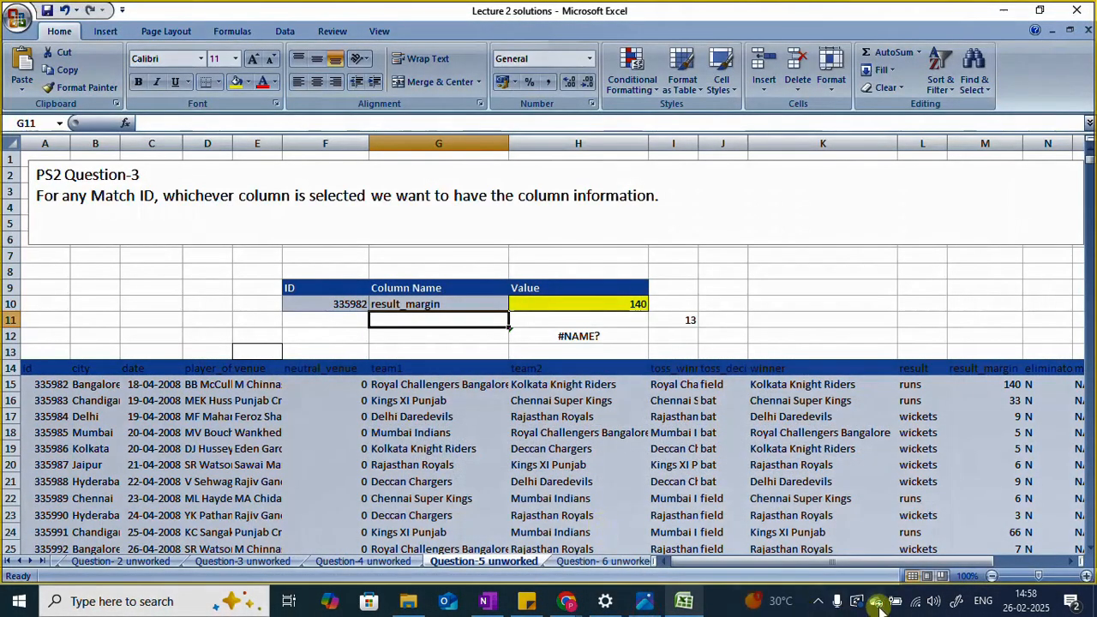
{"action": "left_click", "coordinate": [817, 602]}
{"action": "left_click", "coordinate": [801, 538]}
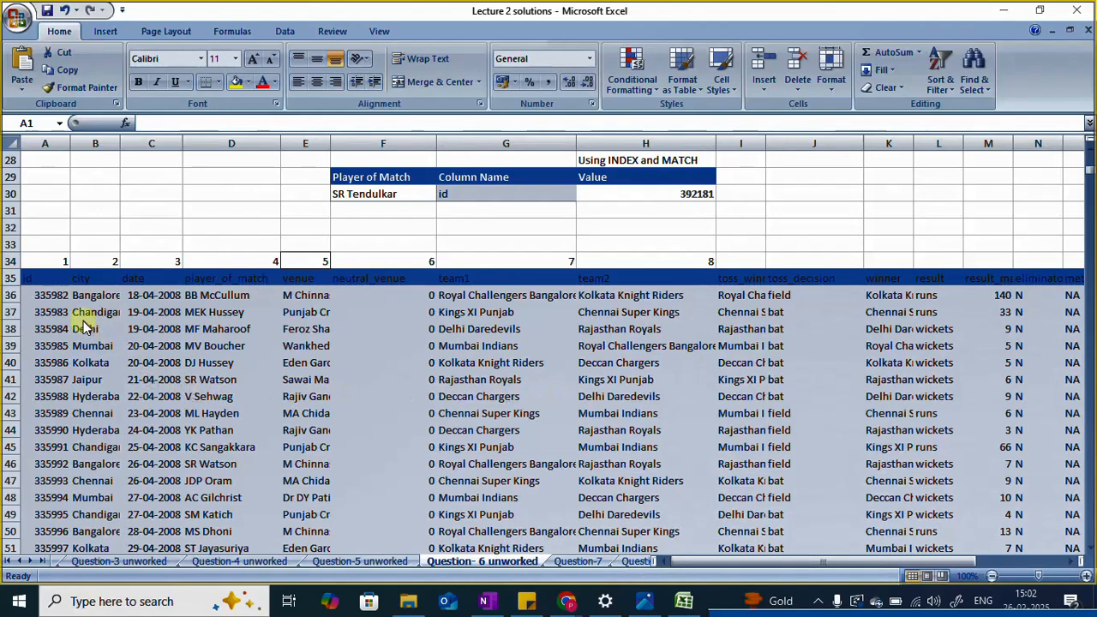
Step: Examine the match table on sheet Question- 6 unworked across to the index row number column and down to its last row, plus the question text
{"action": "left_click", "coordinate": [735, 561]}
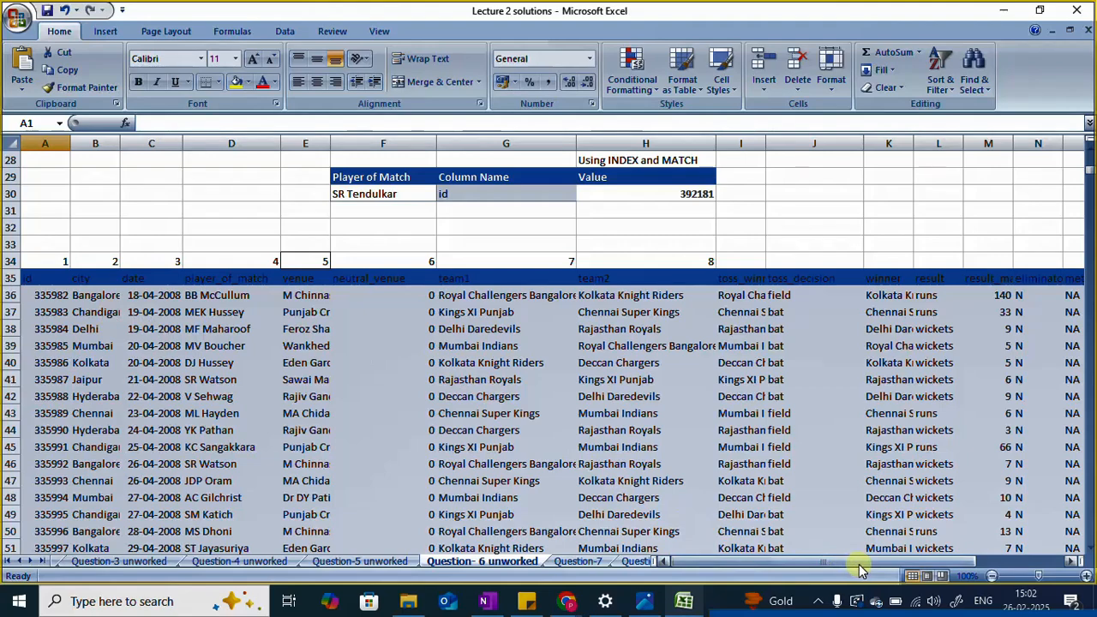
{"action": "left_click_drag", "start_coordinate": [860, 567], "coordinate": [993, 574]}
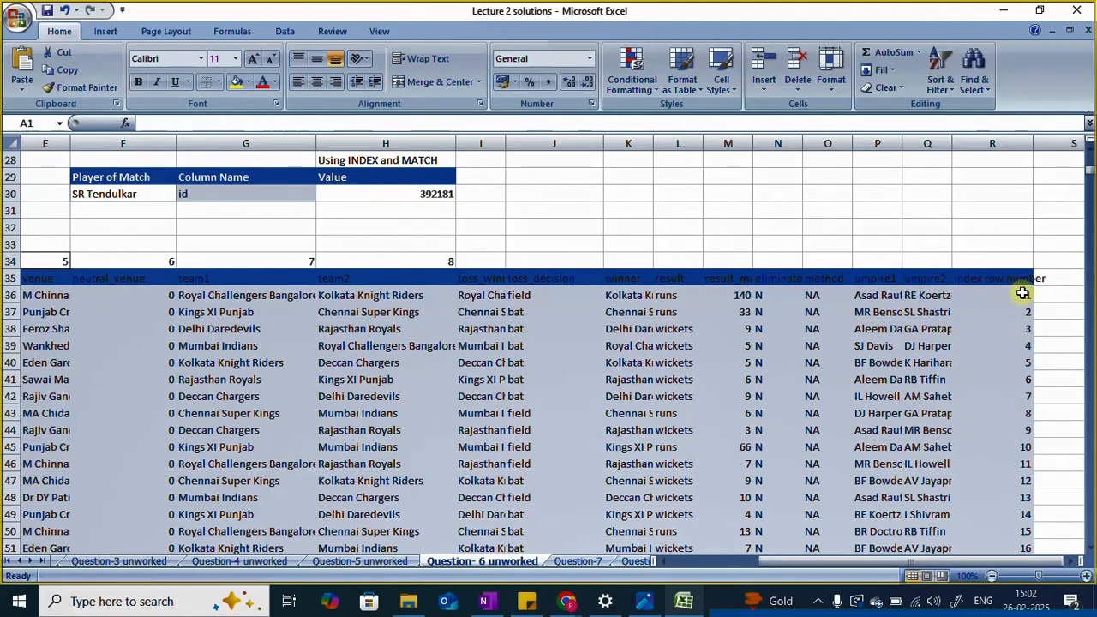
{"action": "left_click_drag", "start_coordinate": [909, 560], "coordinate": [728, 557]}
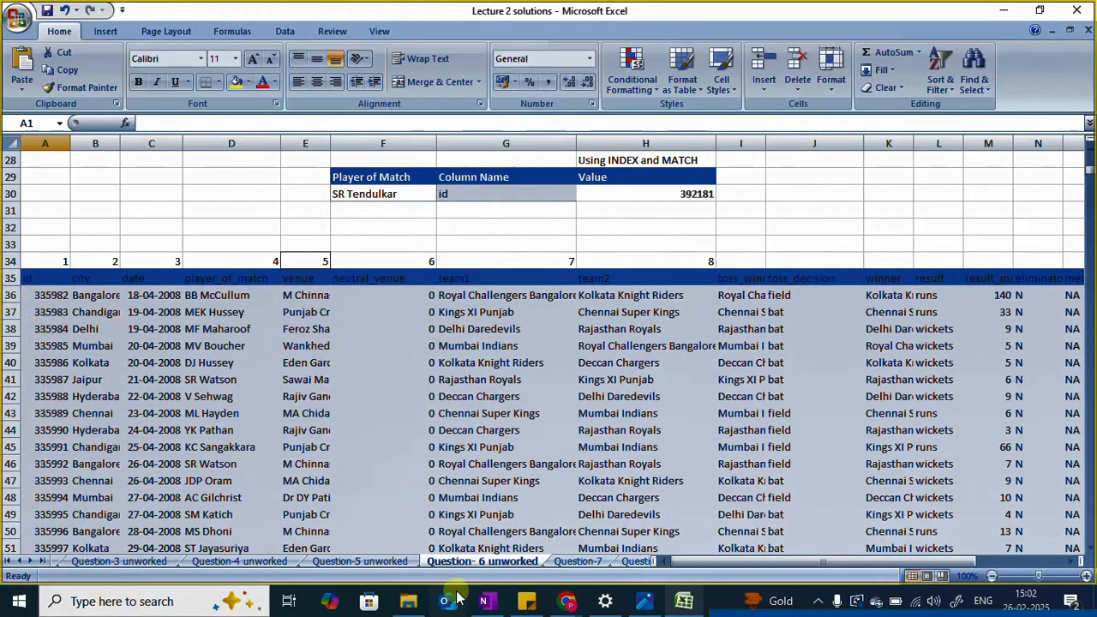
{"action": "left_click_drag", "start_coordinate": [754, 560], "coordinate": [925, 548]}
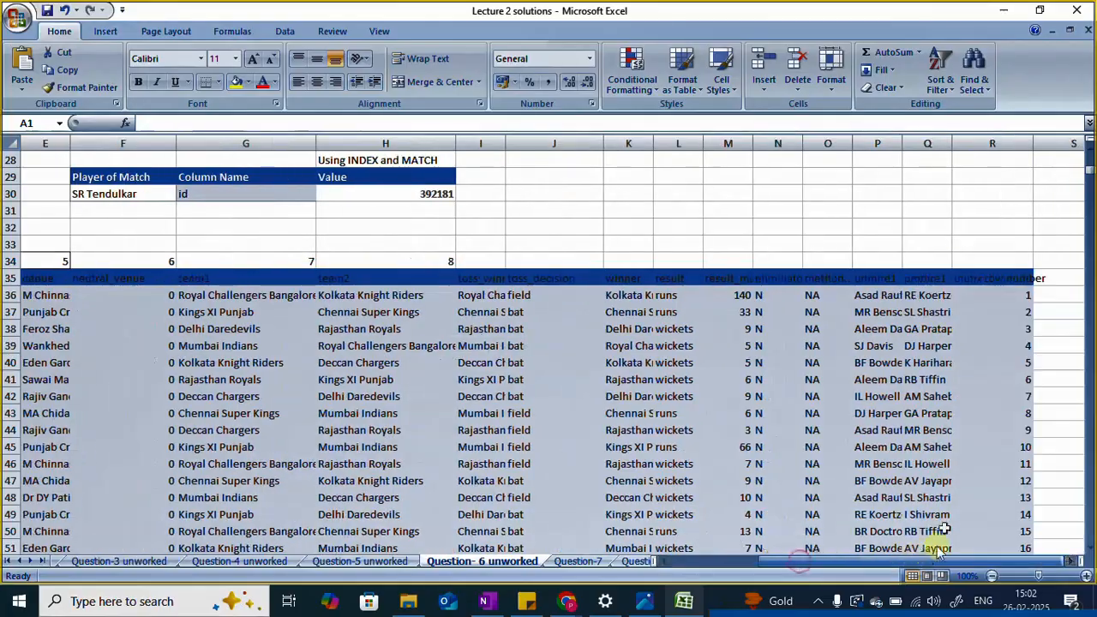
{"action": "scroll", "coordinate": [1016, 345], "scroll_direction": "down", "scroll_amount": 12}
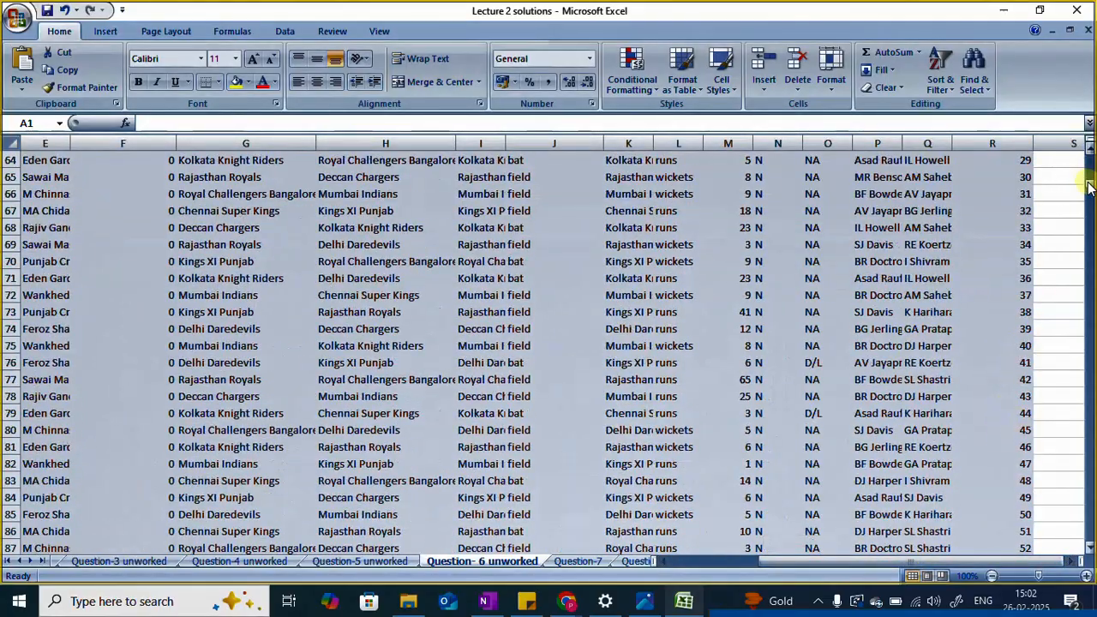
{"action": "left_click_drag", "start_coordinate": [1090, 190], "coordinate": [1069, 481]}
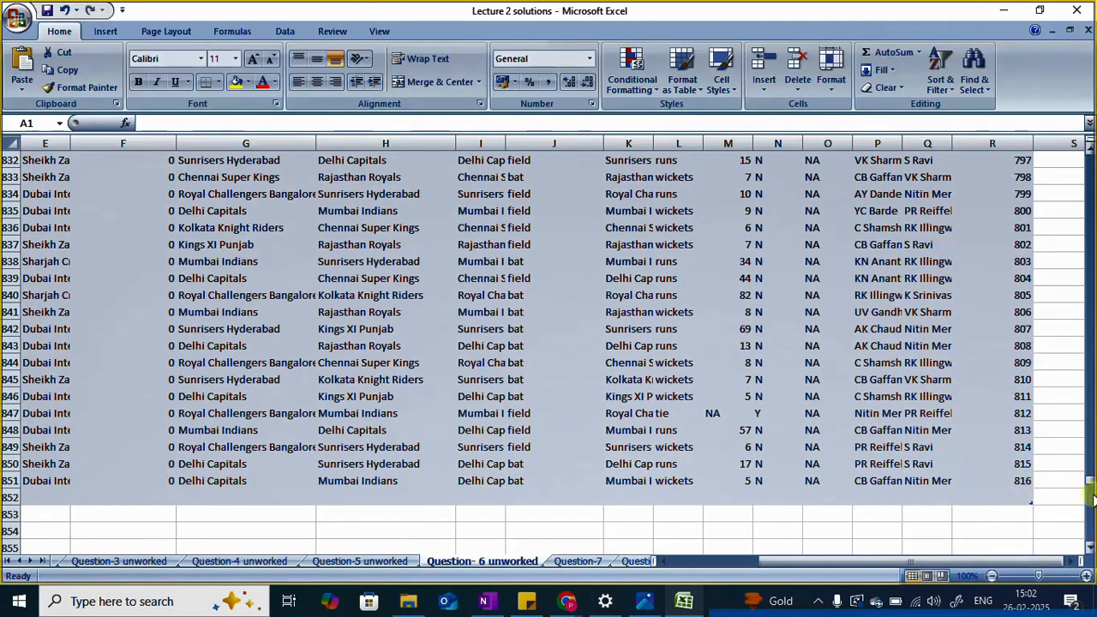
{"action": "left_click_drag", "start_coordinate": [1088, 486], "coordinate": [1088, 171]}
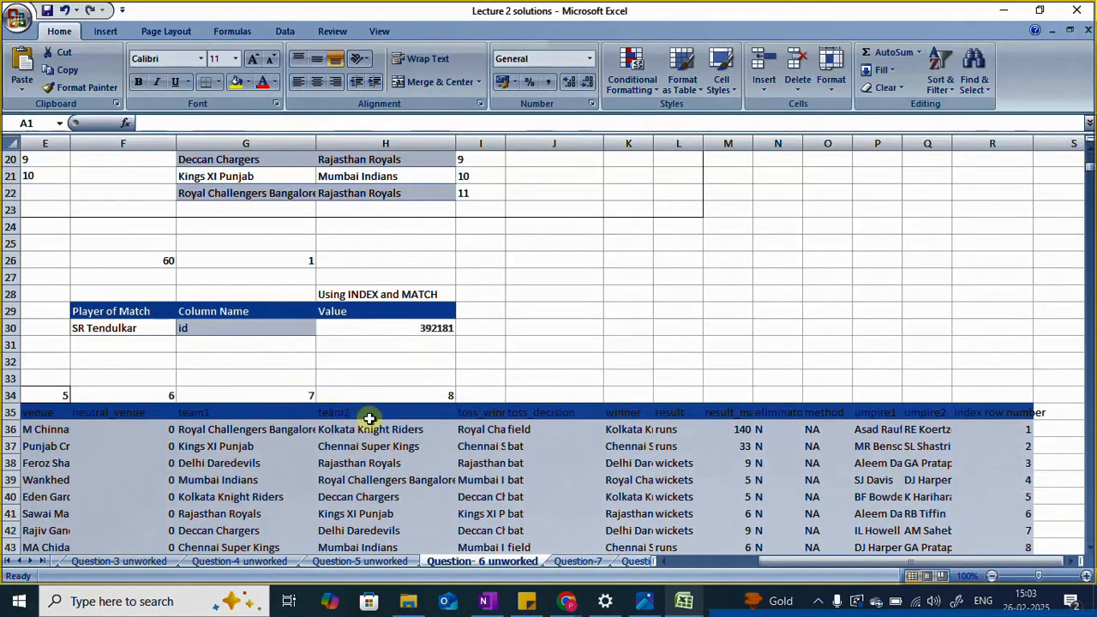
{"action": "left_click_drag", "start_coordinate": [763, 565], "coordinate": [680, 565]}
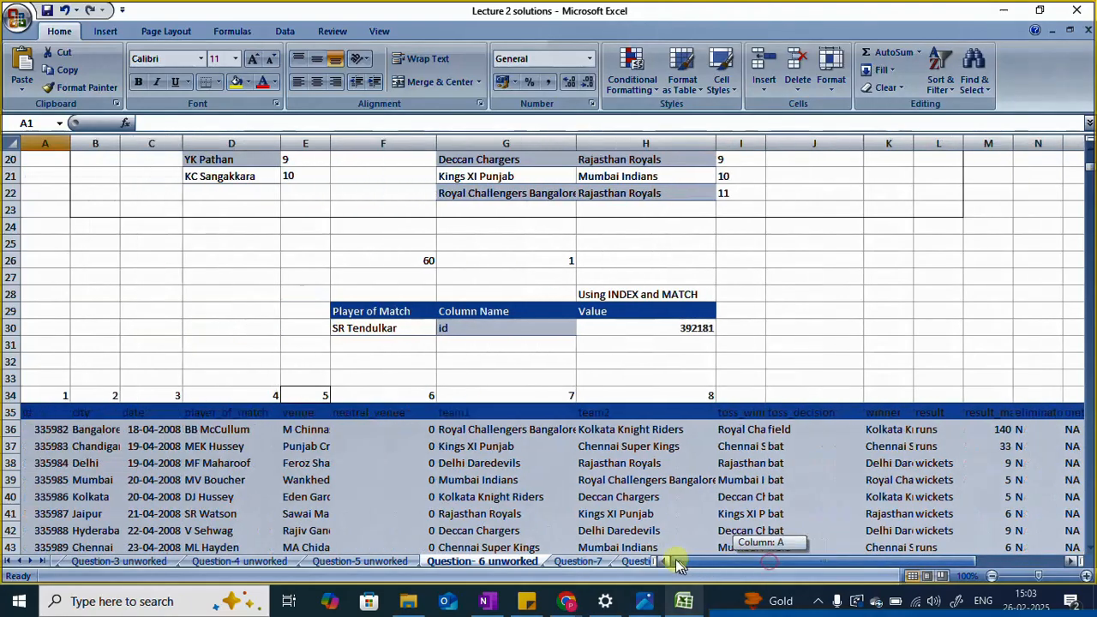
{"action": "scroll", "coordinate": [362, 289], "scroll_direction": "up", "scroll_amount": 6}
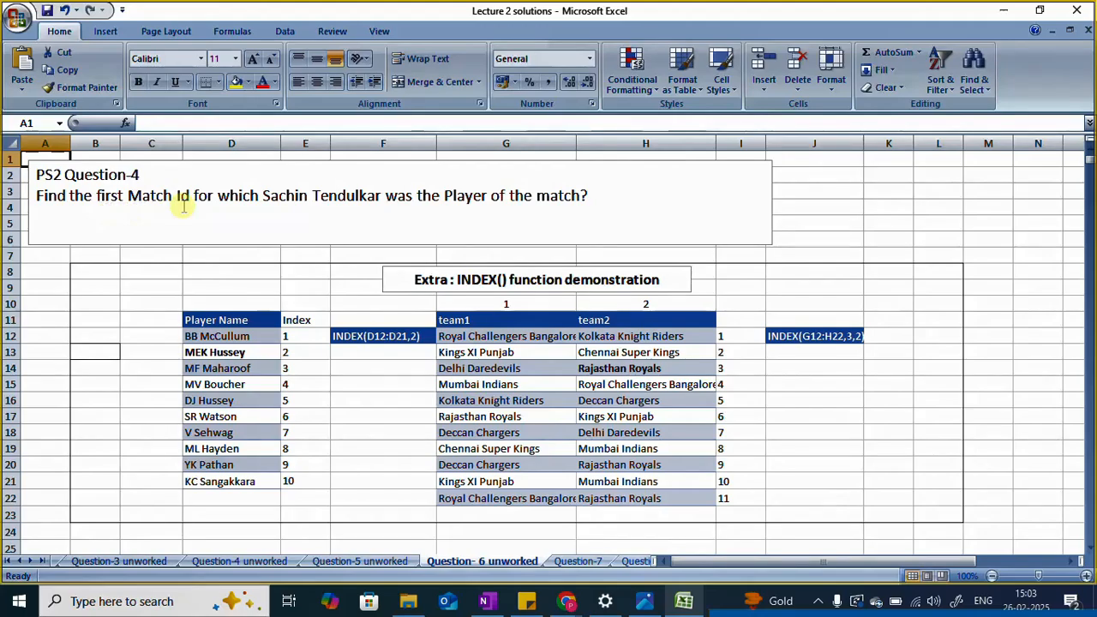
Step: Examine the question text and match table, and inspect the Player of Match, Column Name and INDEX-MATCH formula in F30:H30
{"action": "scroll", "coordinate": [152, 306], "scroll_direction": "down", "scroll_amount": 10}
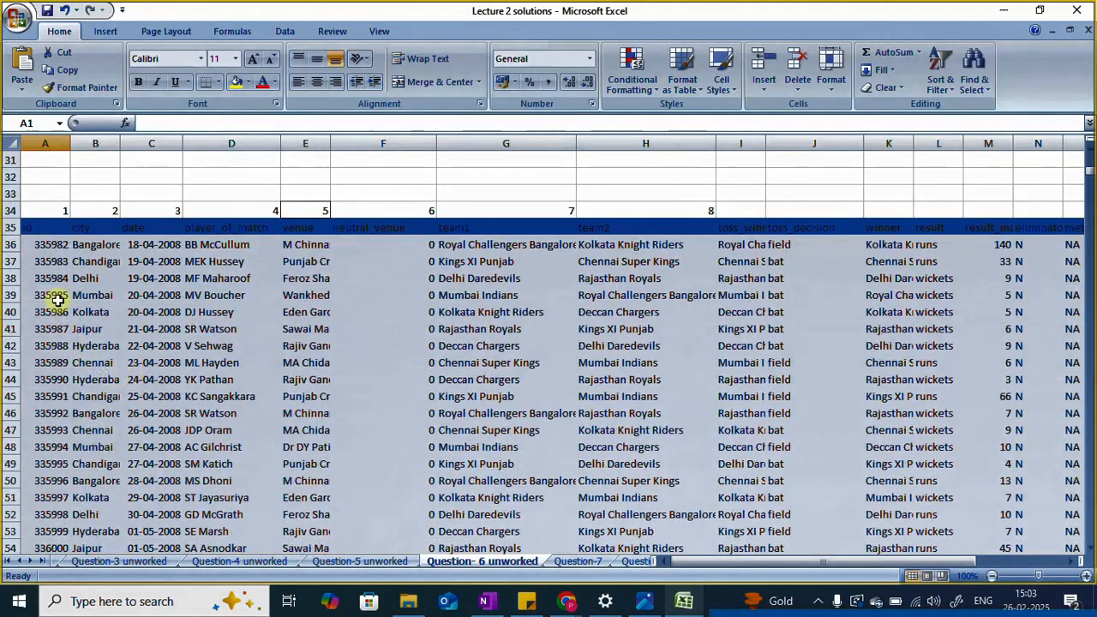
{"action": "scroll", "coordinate": [39, 411], "scroll_direction": "up", "scroll_amount": 10}
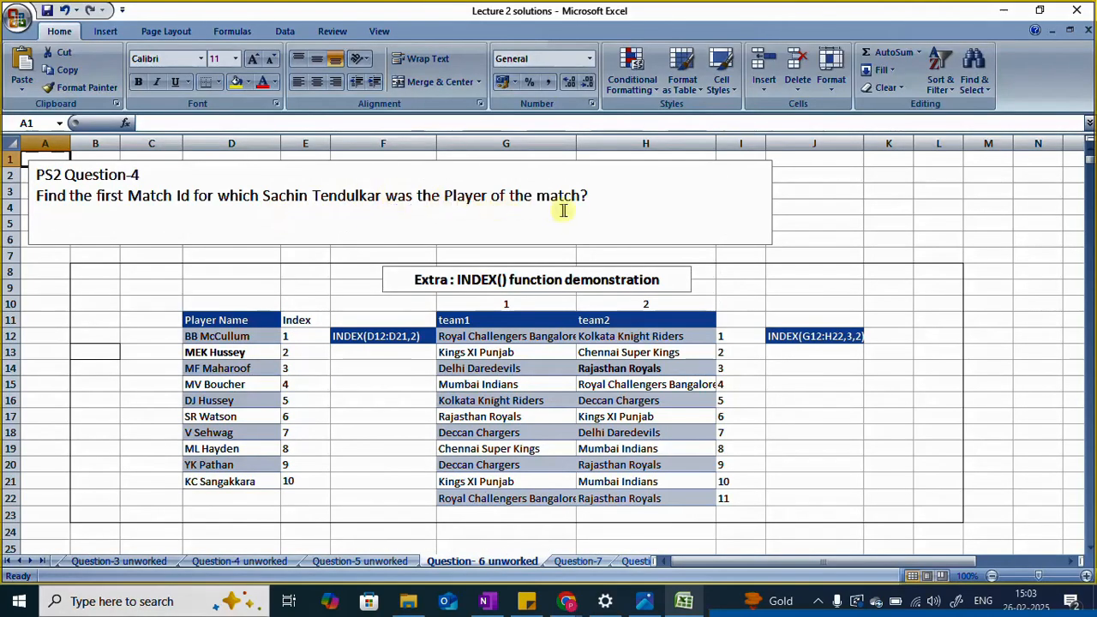
{"action": "scroll", "coordinate": [690, 411], "scroll_direction": "down", "scroll_amount": 7}
{"action": "scroll", "coordinate": [140, 416], "scroll_direction": "down", "scroll_amount": 2}
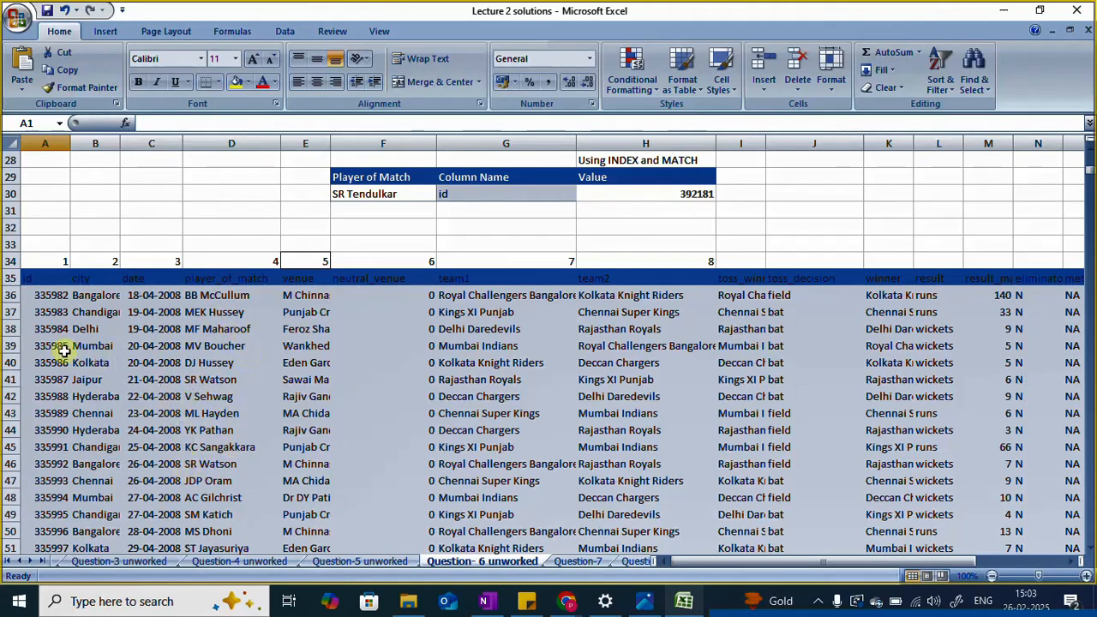
{"action": "scroll", "coordinate": [325, 403], "scroll_direction": "up", "scroll_amount": 1}
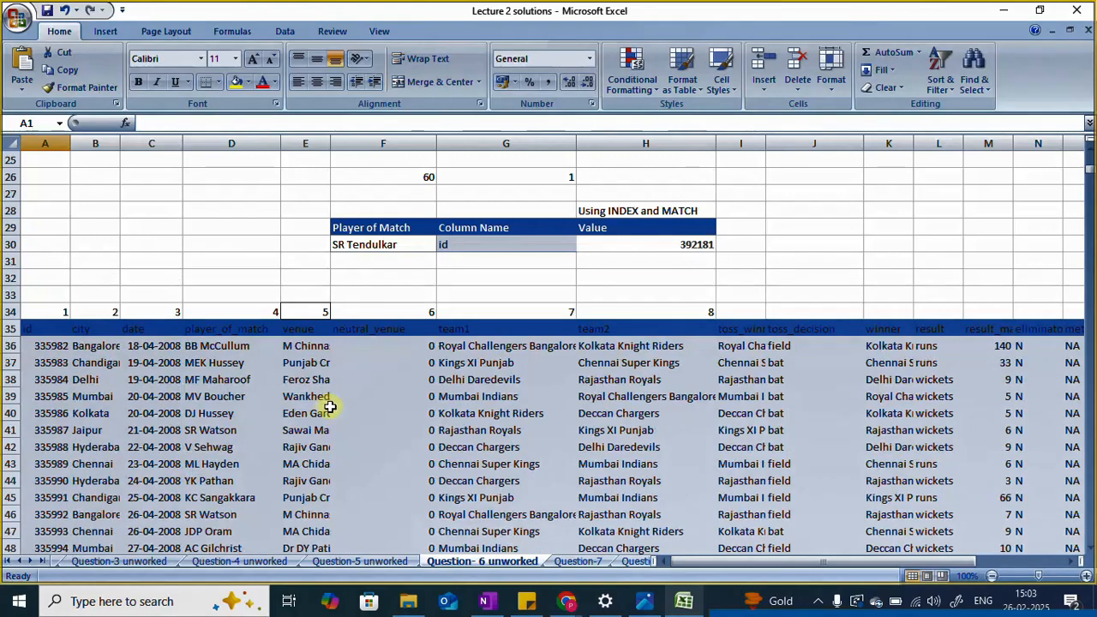
{"action": "left_click", "coordinate": [359, 246]}
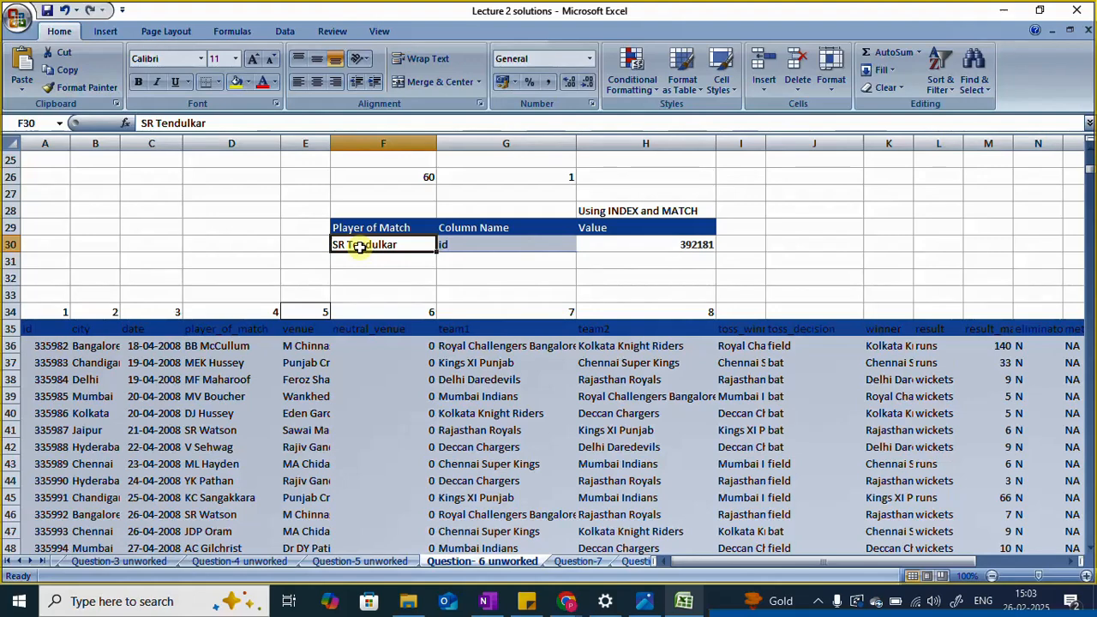
{"action": "left_click", "coordinate": [461, 244]}
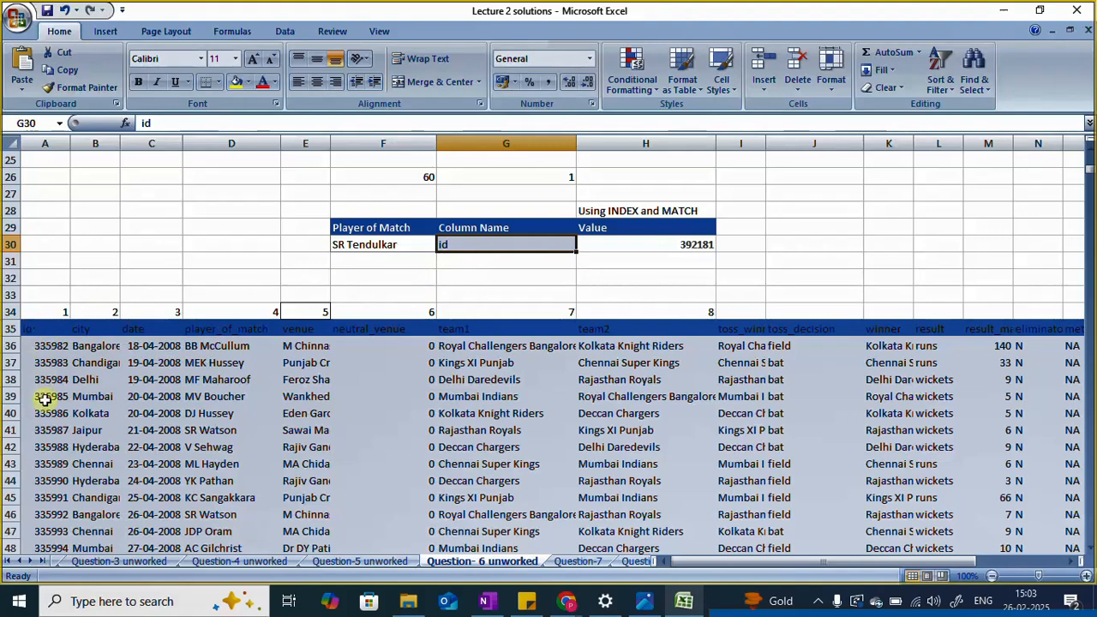
{"action": "left_click", "coordinate": [668, 244]}
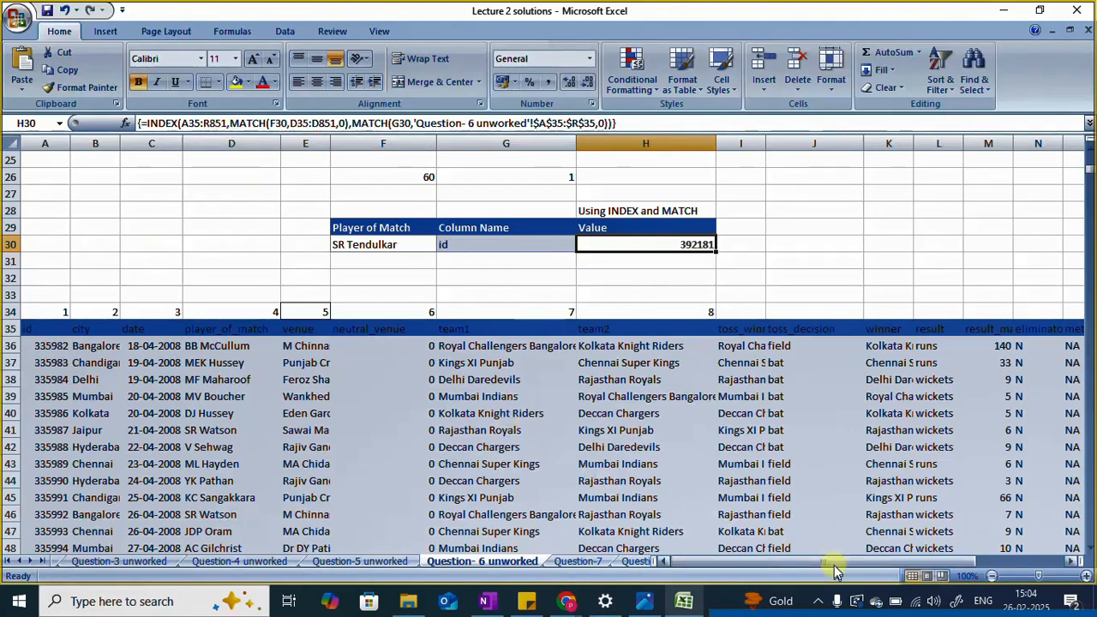
Step: Compare the H30 formula's arguments with the match table's full column range and its lookup inputs in F30 and G30
{"action": "left_click_drag", "start_coordinate": [830, 562], "coordinate": [860, 563]}
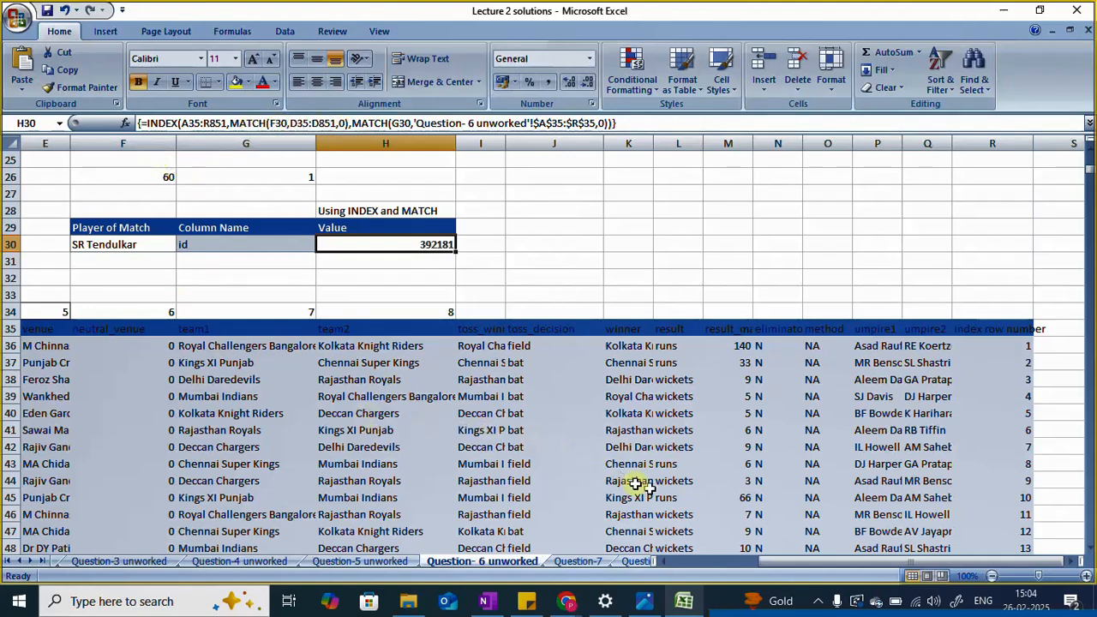
{"action": "left_click_drag", "start_coordinate": [774, 562], "coordinate": [679, 562]}
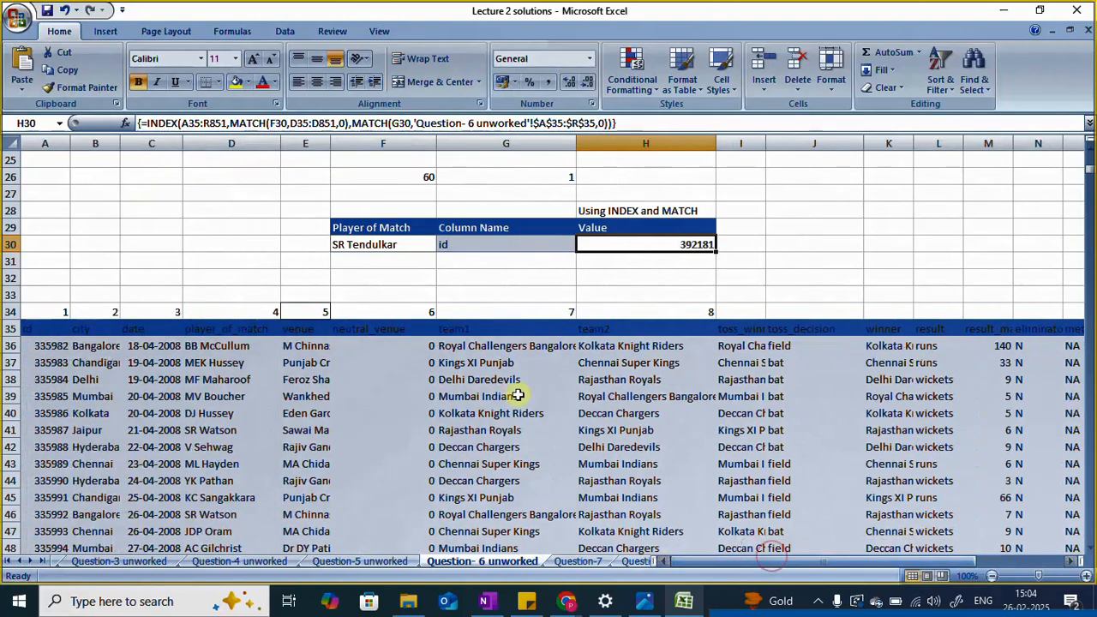
{"action": "left_click", "coordinate": [352, 243]}
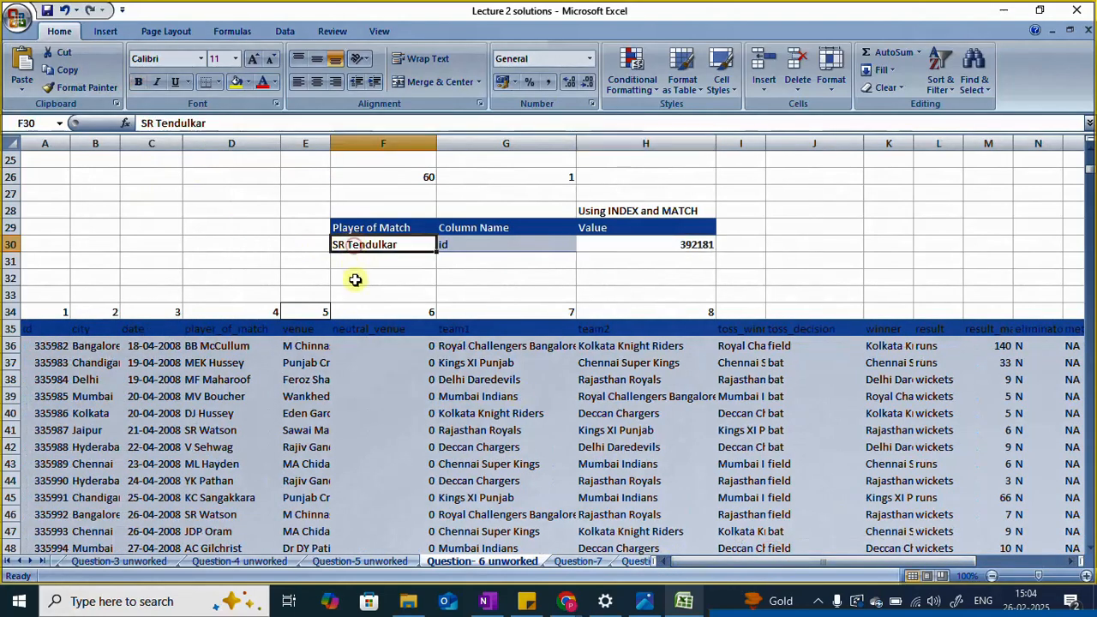
{"action": "left_click", "coordinate": [621, 246]}
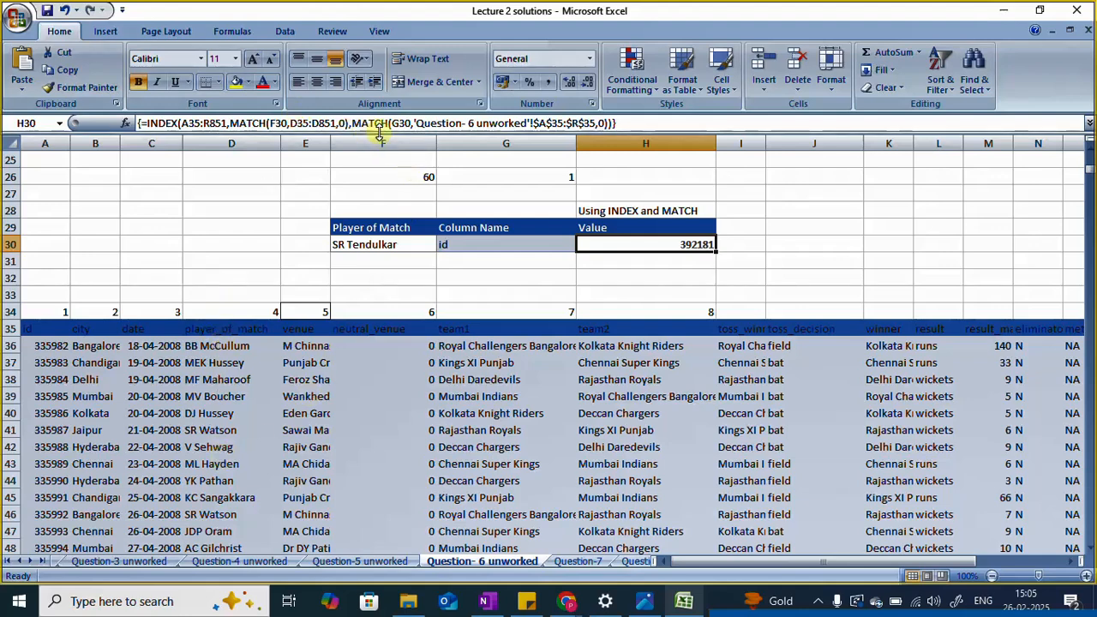
{"action": "left_click", "coordinate": [455, 245]}
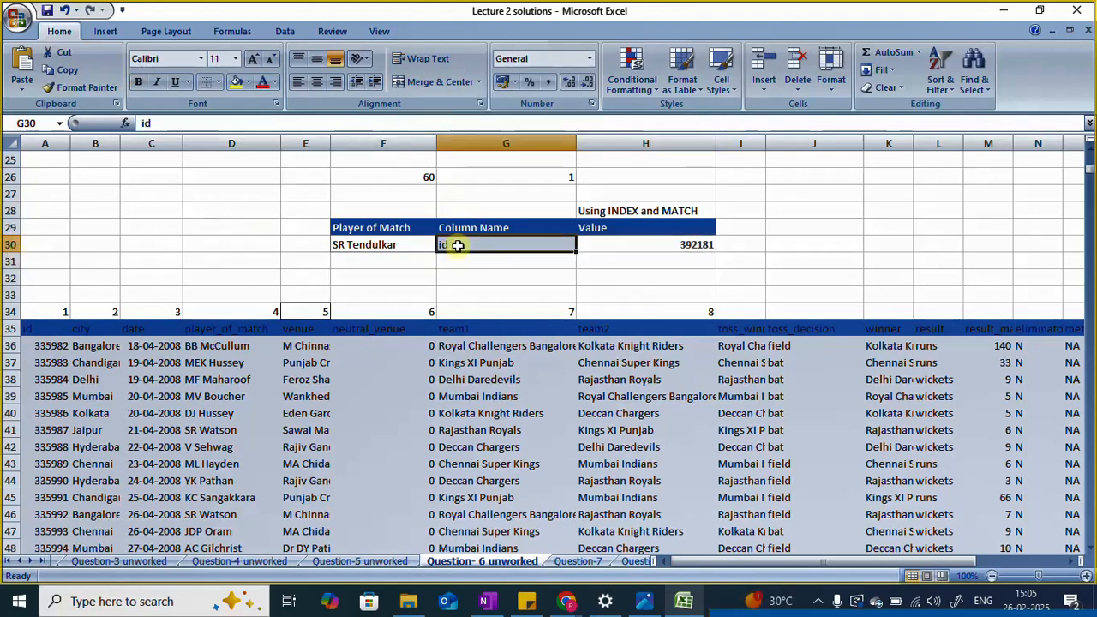
{"action": "left_click", "coordinate": [392, 244]}
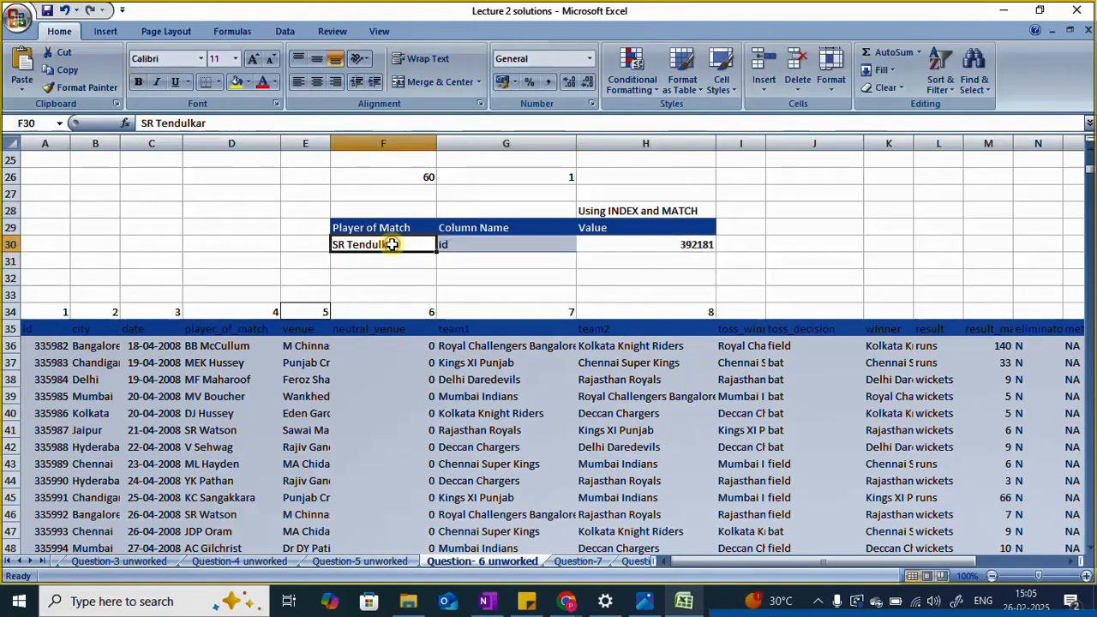
{"action": "left_click", "coordinate": [465, 245]}
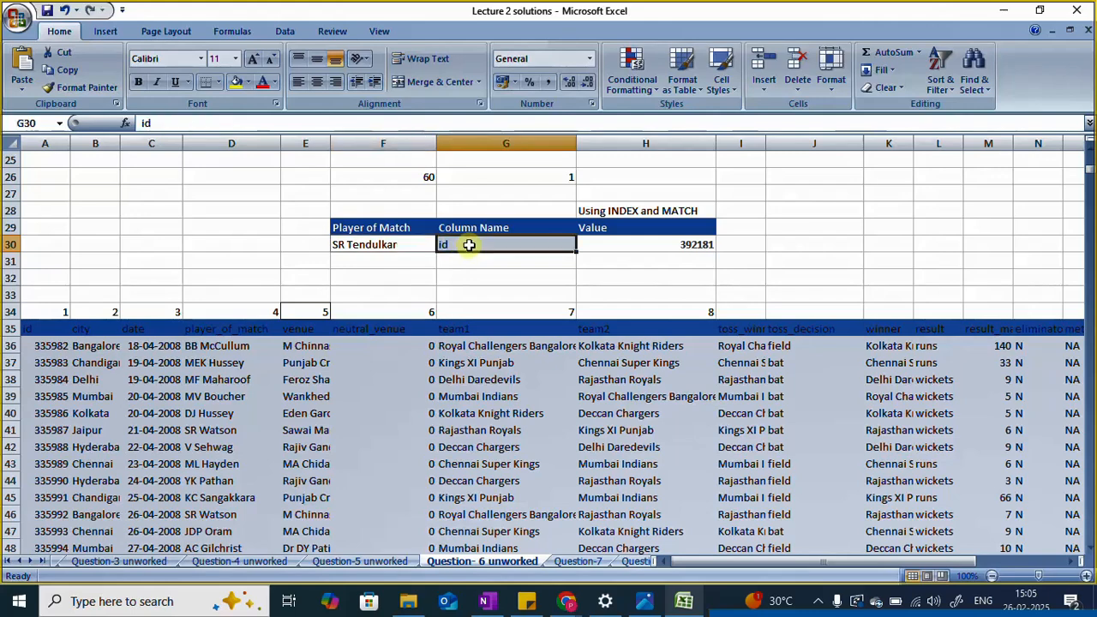
{"action": "left_click", "coordinate": [648, 245]}
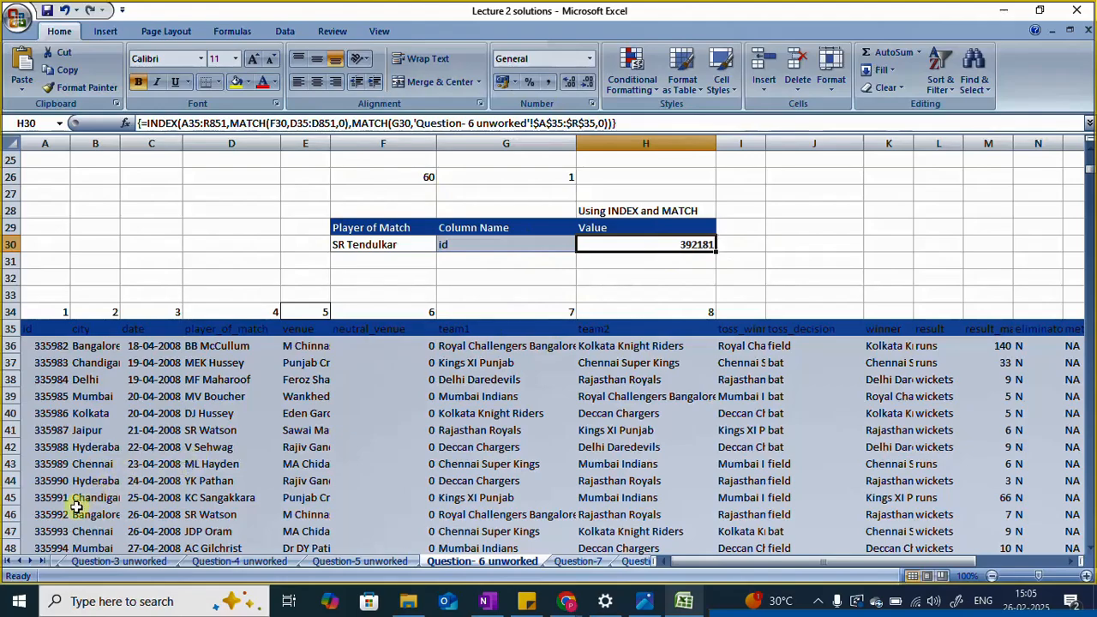
Step: Find match id 392181 in the worksheet to check the lookup result against its row in the match table
{"action": "scroll", "coordinate": [75, 507], "scroll_direction": "down", "scroll_amount": 20}
{"action": "scroll", "coordinate": [286, 400], "scroll_direction": "up", "scroll_amount": 16}
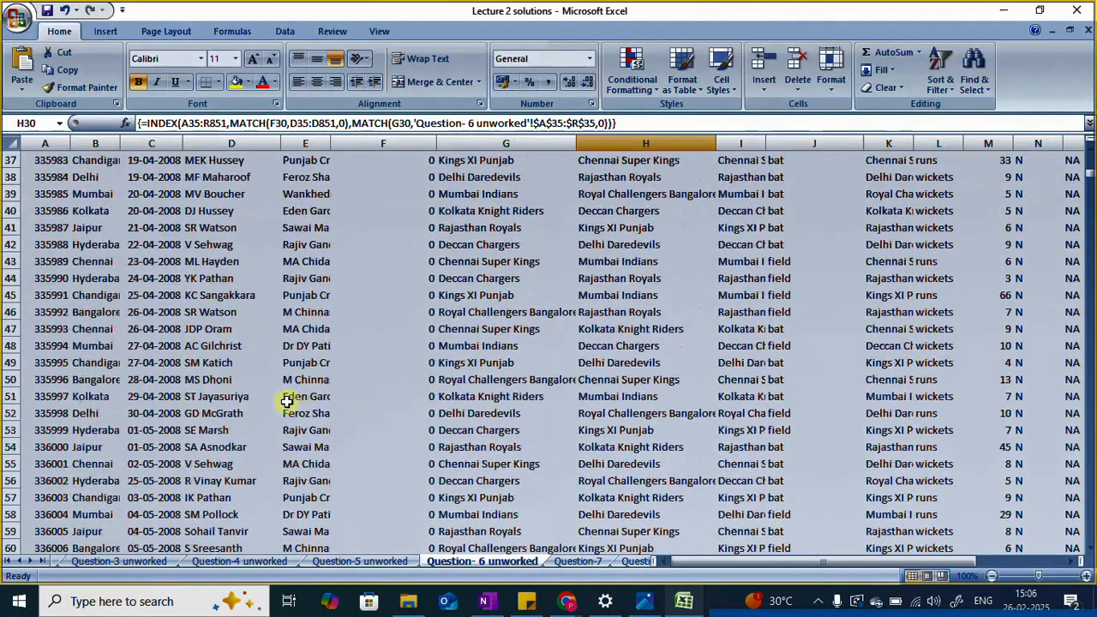
{"action": "scroll", "coordinate": [286, 401], "scroll_direction": "up", "scroll_amount": 7}
{"action": "key", "text": "ctrl+f"}
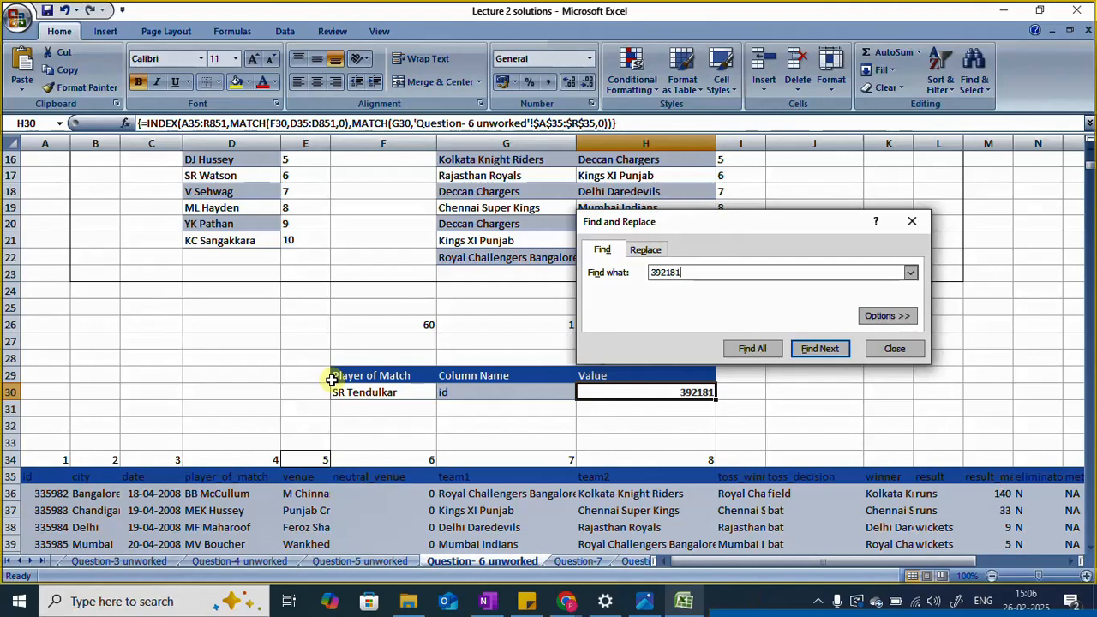
{"action": "left_click", "coordinate": [818, 350]}
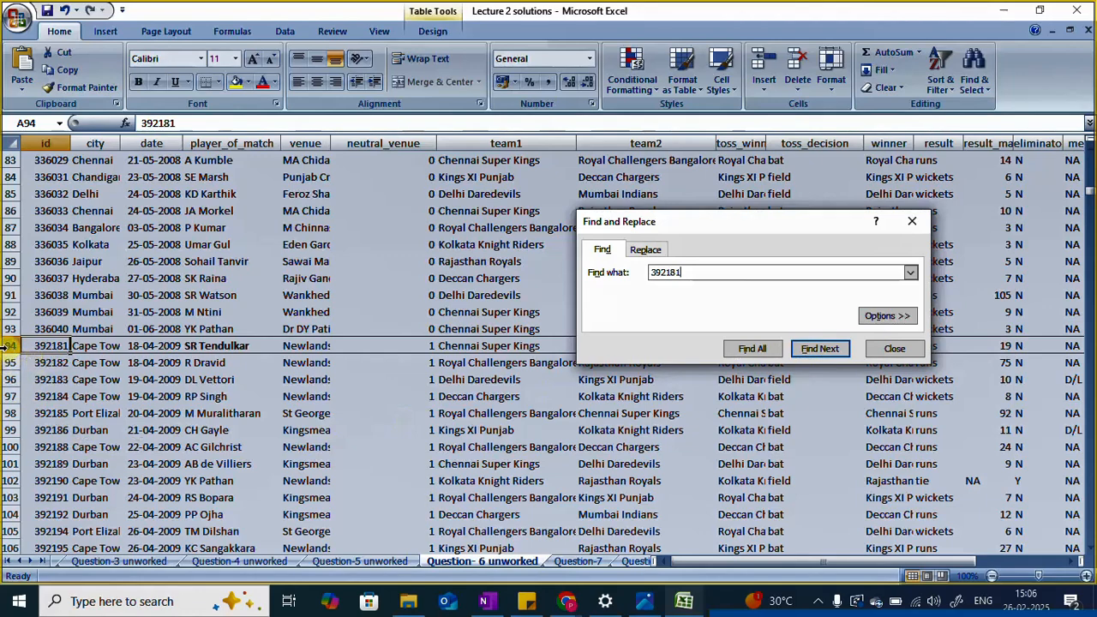
{"action": "left_click", "coordinate": [820, 349]}
{"action": "left_click", "coordinate": [911, 222]}
Step: Review the question text, the INDEX() function demonstration and the Using INDEX and MATCH block against each other
{"action": "scroll", "coordinate": [537, 334], "scroll_direction": "up", "scroll_amount": 4}
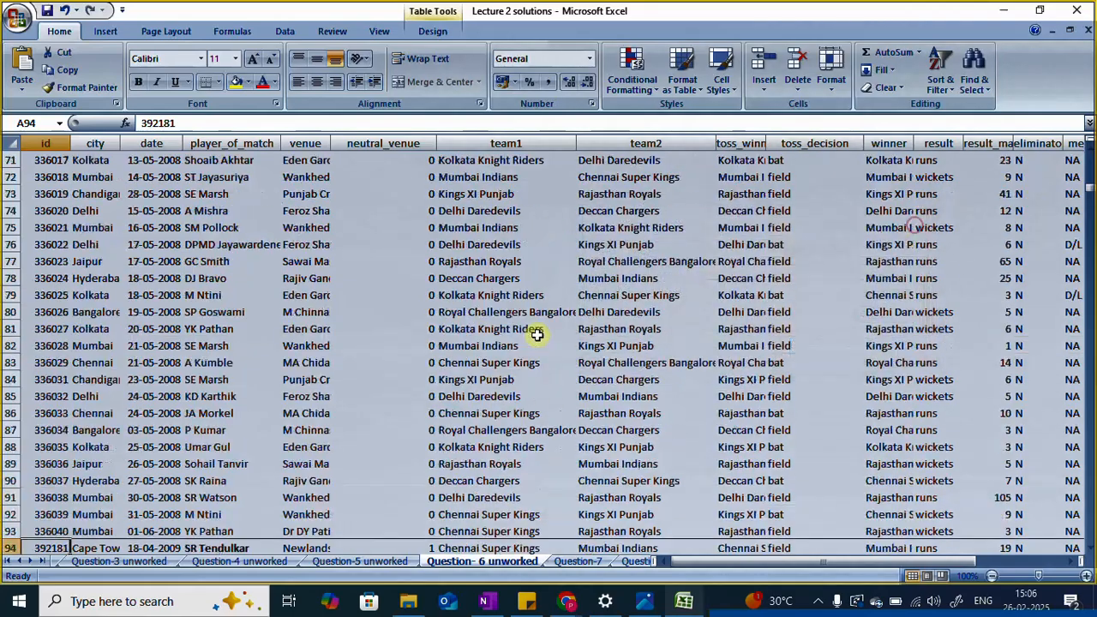
{"action": "scroll", "coordinate": [537, 335], "scroll_direction": "up", "scroll_amount": 5}
{"action": "left_click_drag", "start_coordinate": [1089, 188], "coordinate": [1090, 160]}
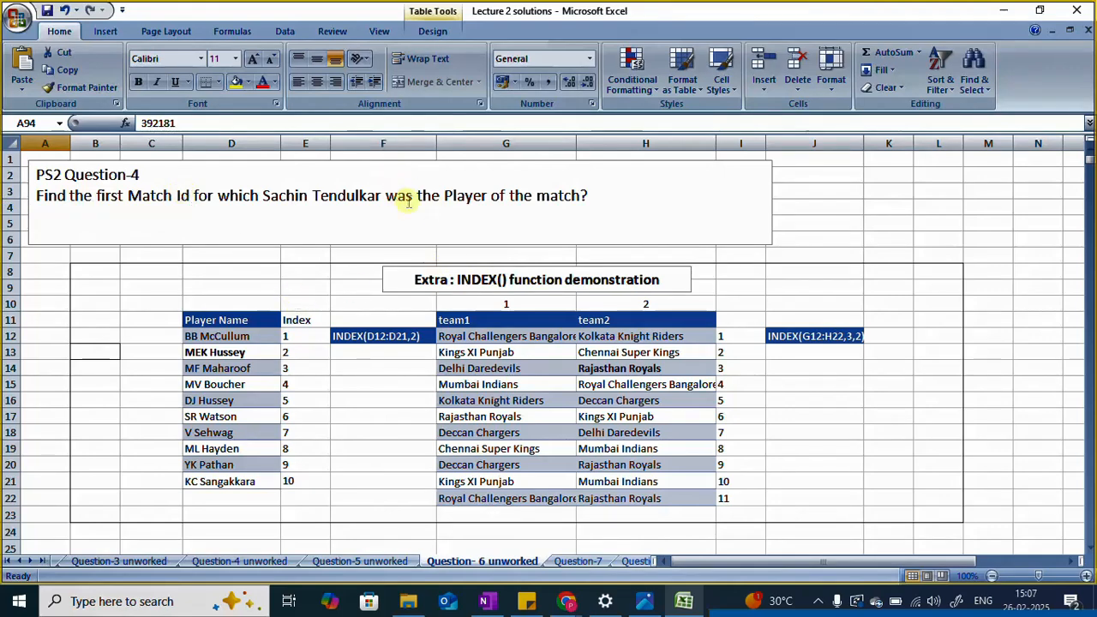
{"action": "scroll", "coordinate": [358, 205], "scroll_direction": "down", "scroll_amount": 3}
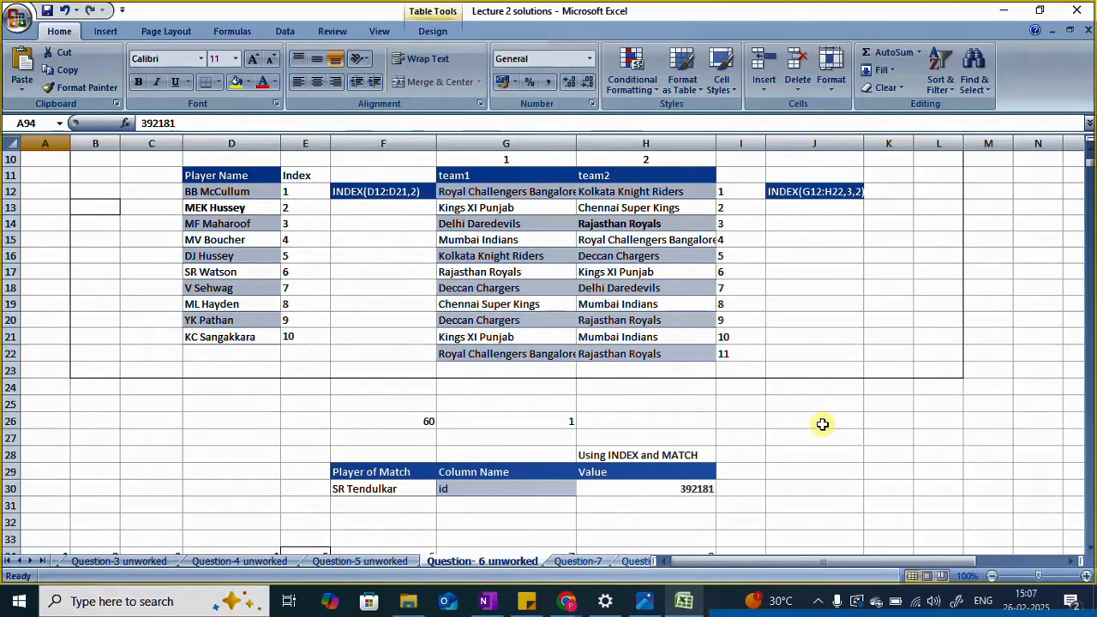
{"action": "scroll", "coordinate": [821, 424], "scroll_direction": "down", "scroll_amount": 1}
{"action": "scroll", "coordinate": [822, 424], "scroll_direction": "down", "scroll_amount": 4}
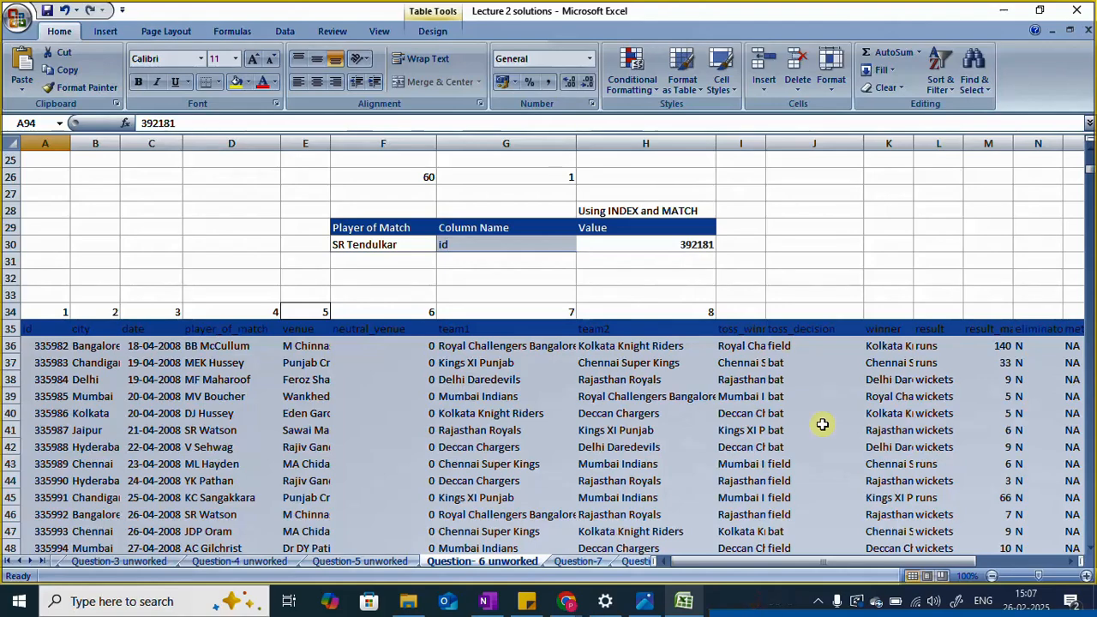
Step: Switch to the Photos app to view the solution images 7.HLOOKUP().JPG and 6.MATCH() & INDEX().JPG, and return to the Excel workbook
{"action": "left_click", "coordinate": [645, 601]}
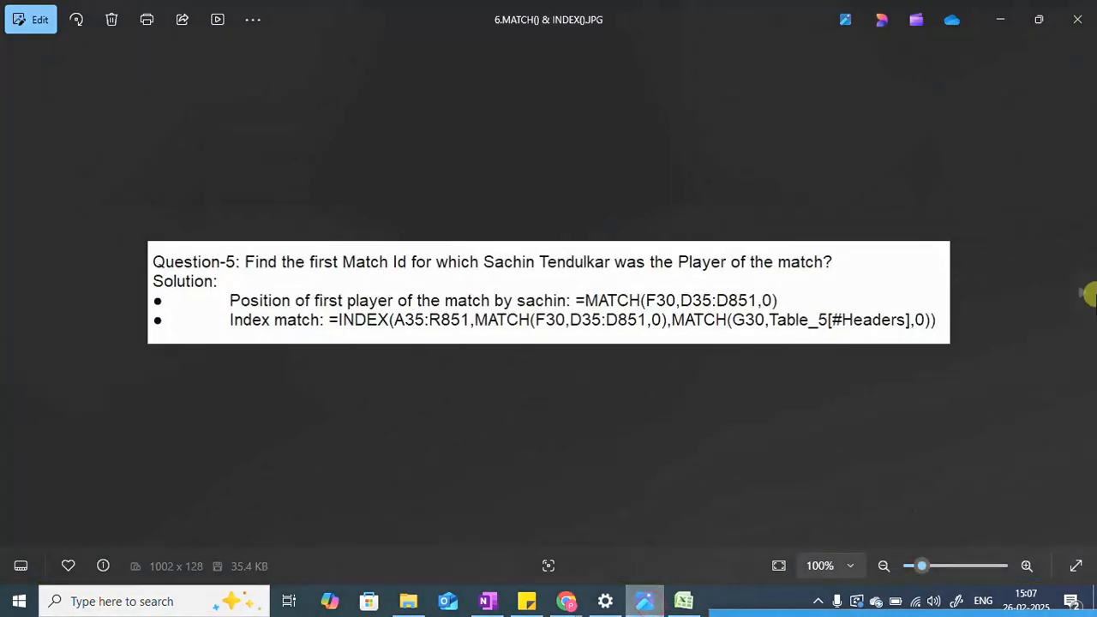
{"action": "left_click", "coordinate": [1083, 293]}
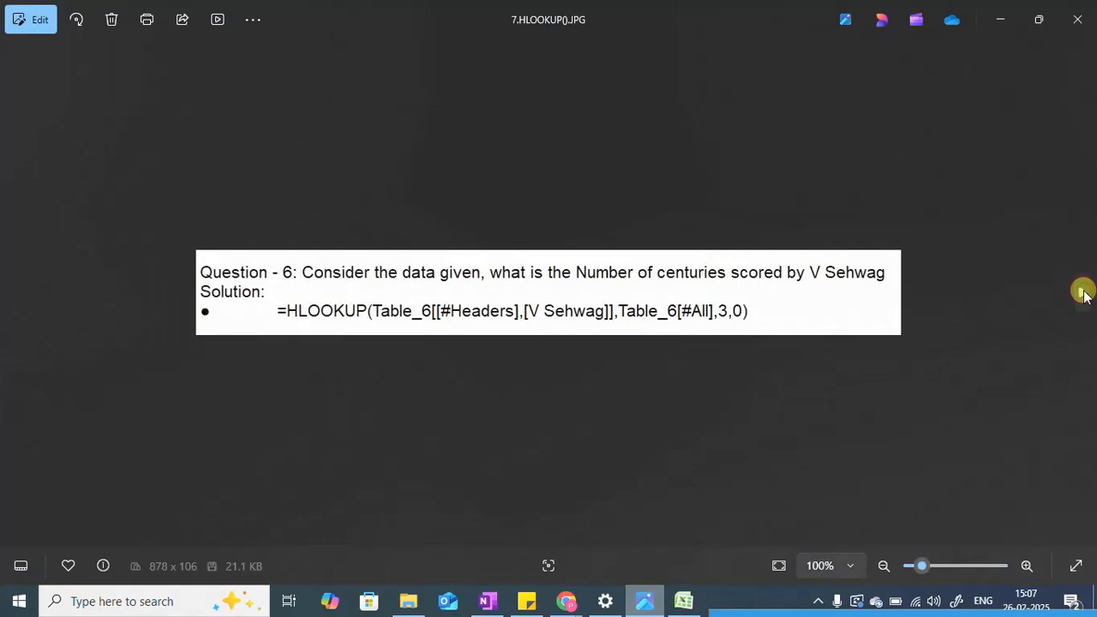
{"action": "left_click", "coordinate": [10, 295]}
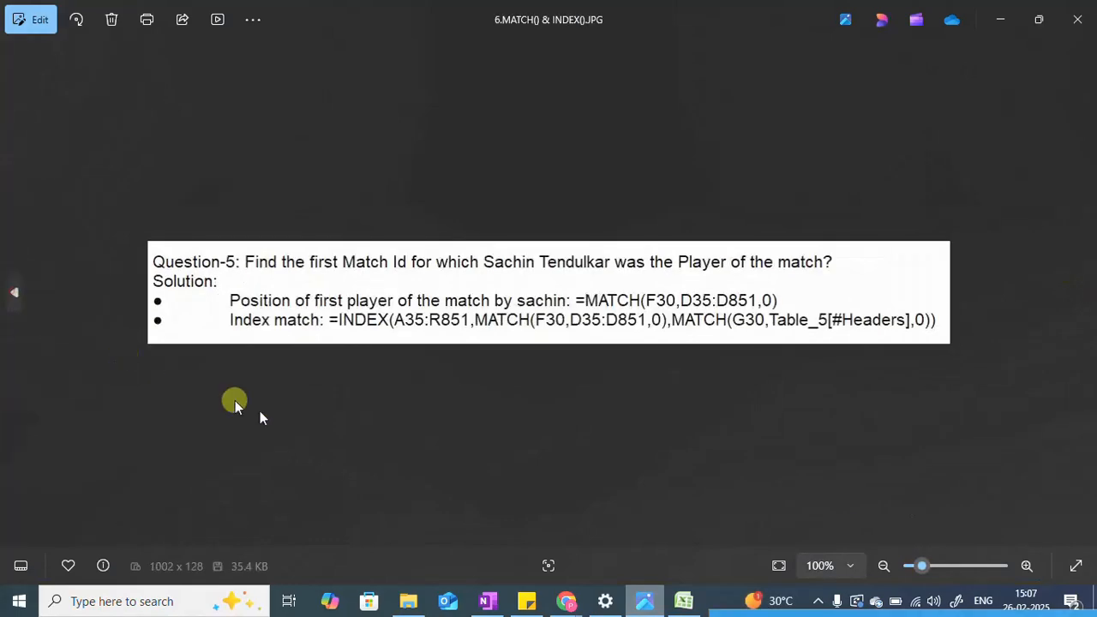
{"action": "left_click", "coordinate": [683, 601]}
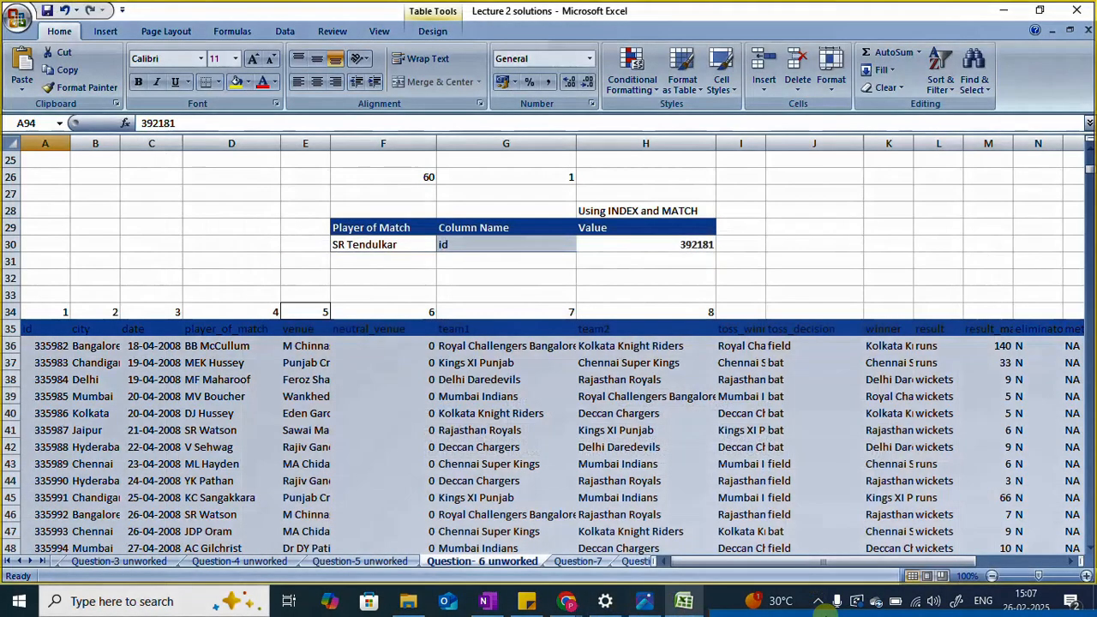
{"action": "left_click_drag", "start_coordinate": [842, 613], "coordinate": [801, 438]}
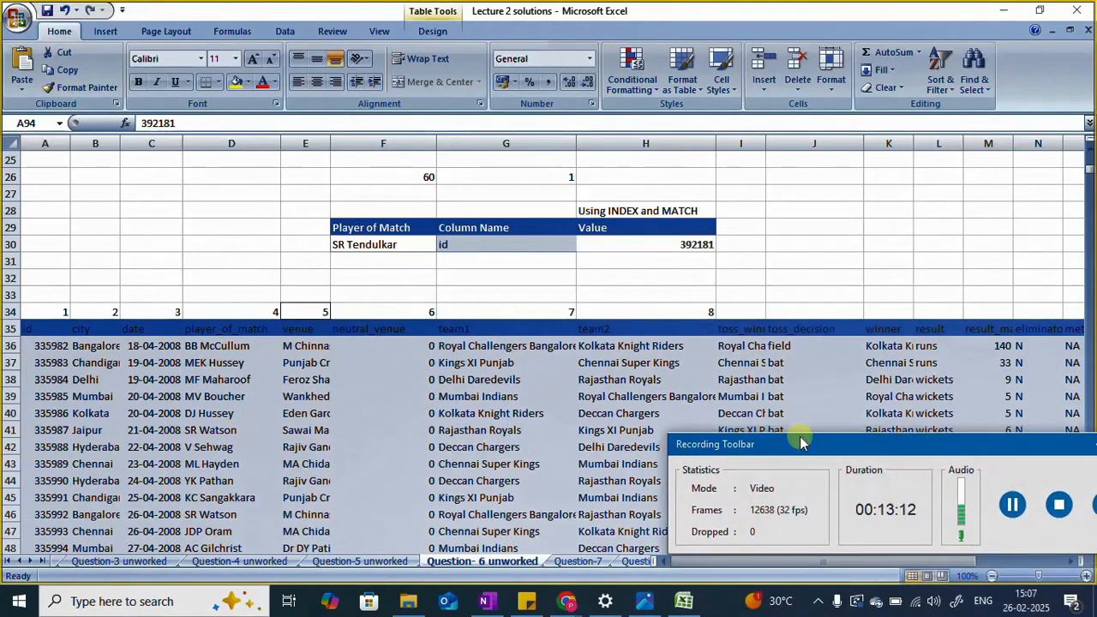
{"action": "left_click", "coordinate": [1012, 505]}
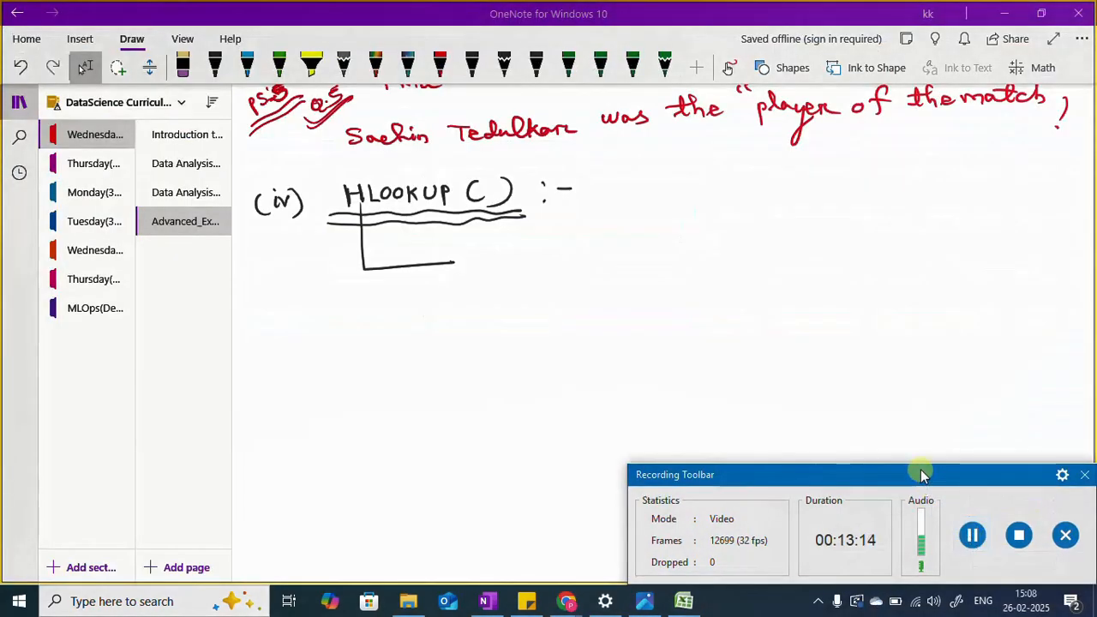
Step: In the OneNote notes, finish the arrow beneath the HLOOKUP() heading and handwrite "Horizontal Lookup( )" beside it in black ink
{"action": "scroll", "coordinate": [524, 379], "scroll_direction": "up", "scroll_amount": 1}
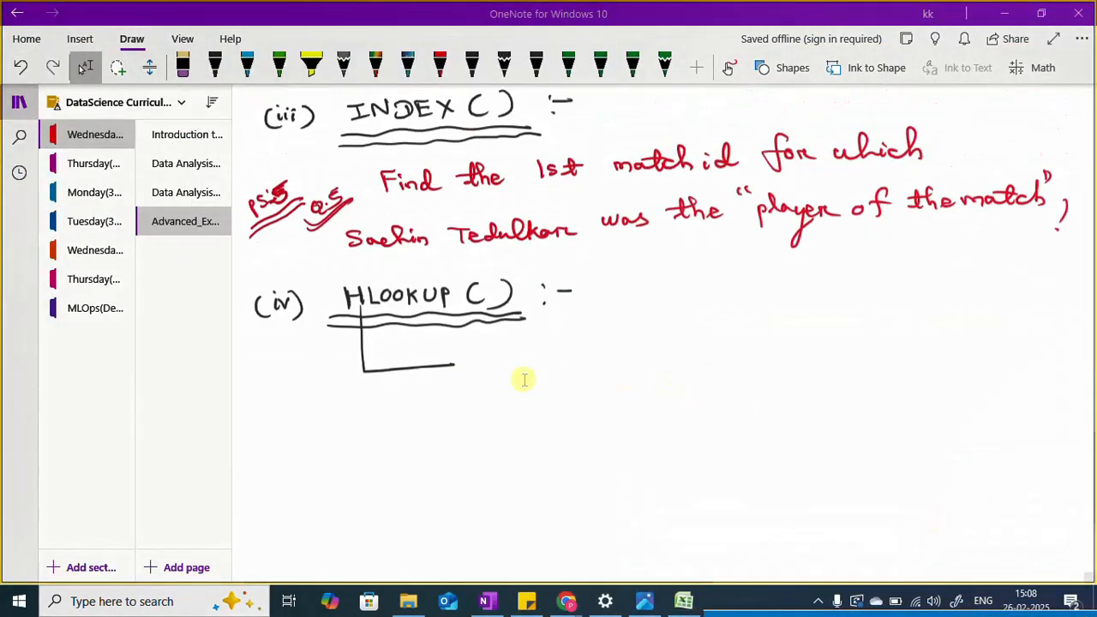
{"action": "scroll", "coordinate": [523, 377], "scroll_direction": "up", "scroll_amount": 10}
{"action": "scroll", "coordinate": [514, 364], "scroll_direction": "down", "scroll_amount": 3}
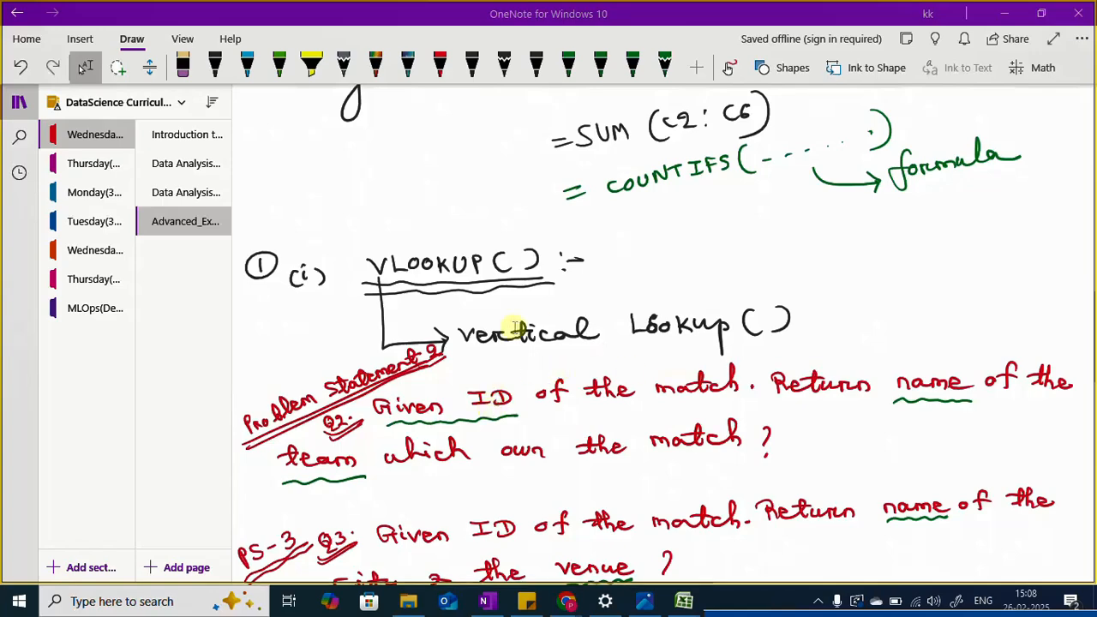
{"action": "scroll", "coordinate": [600, 396], "scroll_direction": "down", "scroll_amount": 8}
{"action": "scroll", "coordinate": [605, 402], "scroll_direction": "down", "scroll_amount": 4}
{"action": "scroll", "coordinate": [605, 401], "scroll_direction": "up", "scroll_amount": 2}
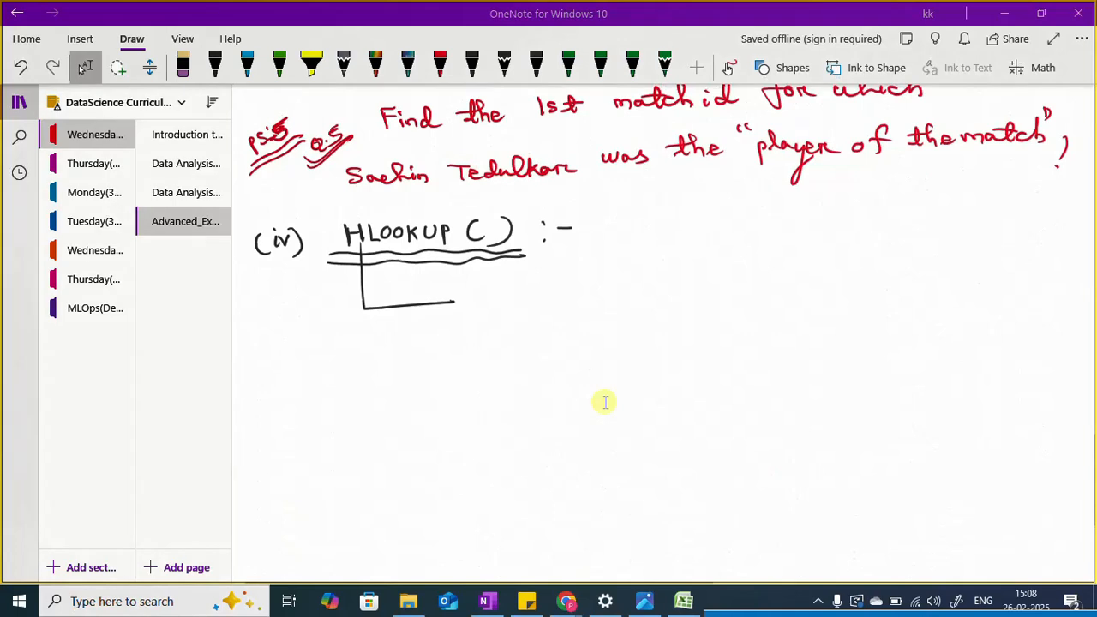
{"action": "mouse_move", "coordinate": [454, 303]}
{"action": "left_mouse_down"}
{"action": "mouse_move", "coordinate": [447, 312]}
{"action": "mouse_move", "coordinate": [474, 295]}
{"action": "left_mouse_up"}
{"action": "mouse_move", "coordinate": [476, 289]}
{"action": "left_mouse_down"}
{"action": "mouse_move", "coordinate": [477, 303]}
{"action": "mouse_move", "coordinate": [483, 295]}
{"action": "mouse_move", "coordinate": [494, 306]}
{"action": "mouse_move", "coordinate": [499, 294]}
{"action": "mouse_move", "coordinate": [505, 307]}
{"action": "mouse_move", "coordinate": [550, 303]}
{"action": "mouse_move", "coordinate": [562, 288]}
{"action": "mouse_move", "coordinate": [574, 300]}
{"action": "mouse_move", "coordinate": [590, 274]}
{"action": "mouse_move", "coordinate": [597, 292]}
{"action": "mouse_move", "coordinate": [651, 276]}
{"action": "mouse_move", "coordinate": [694, 287]}
{"action": "left_mouse_up"}
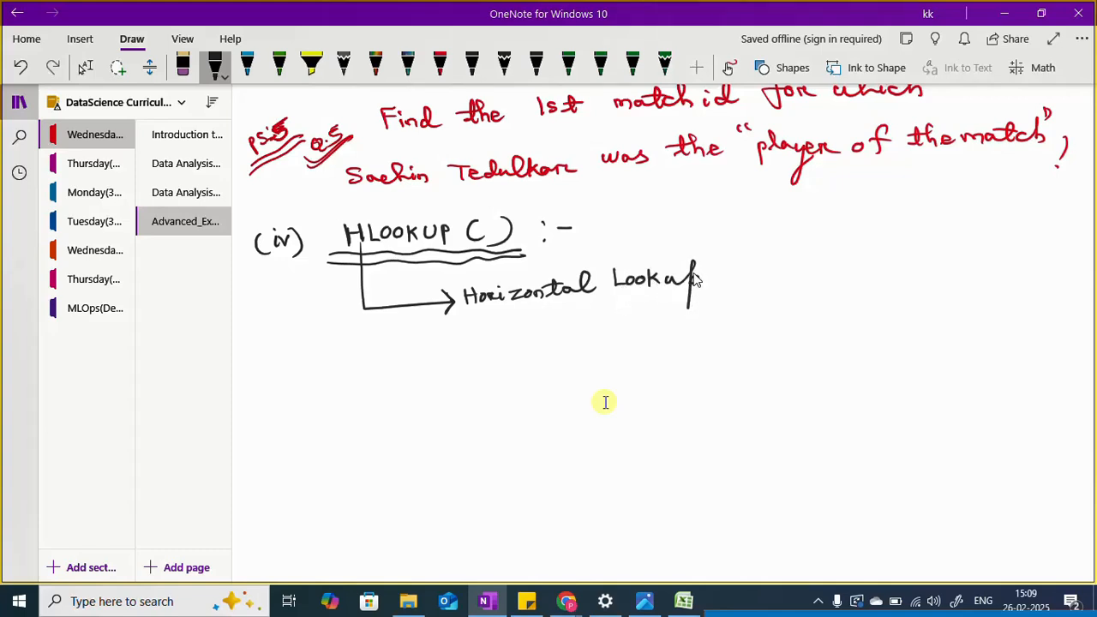
{"action": "left_click_drag", "start_coordinate": [724, 263], "coordinate": [718, 284]}
{"action": "left_click_drag", "start_coordinate": [743, 261], "coordinate": [747, 281]}
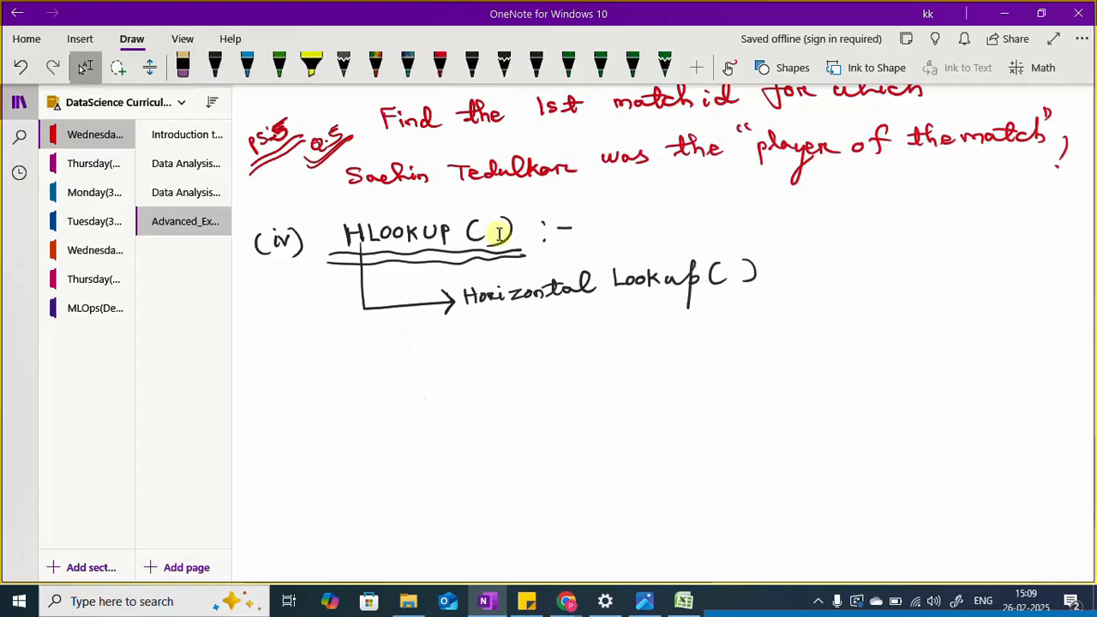
Step: Handwrite the label "PS-6" in red ink below the HLOOKUP() heading and underline it
{"action": "left_click", "coordinate": [440, 64]}
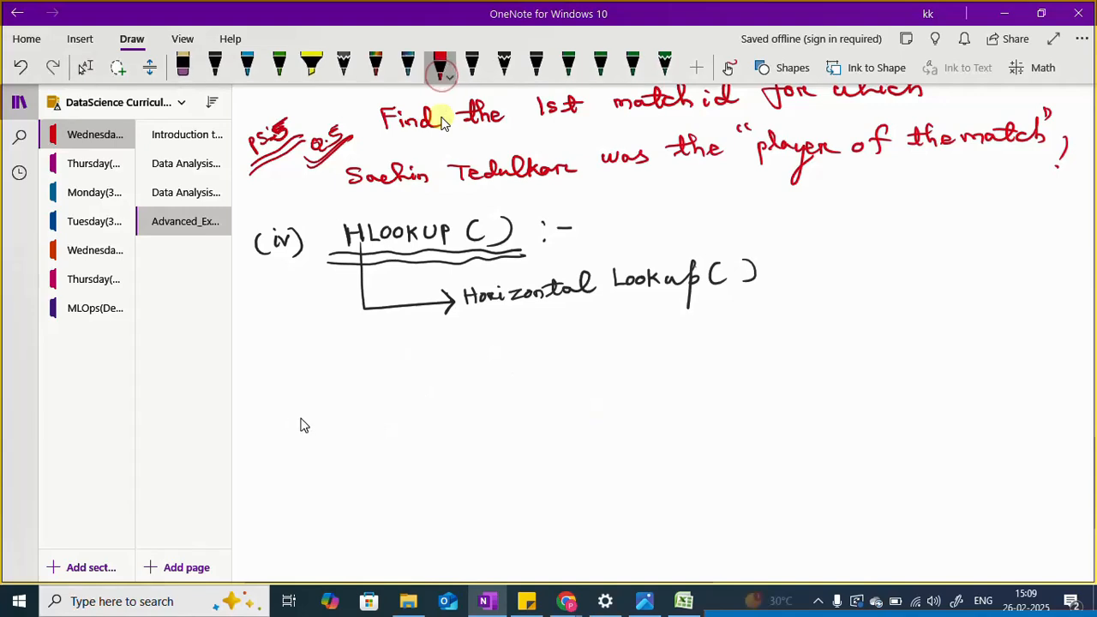
{"action": "left_click_drag", "start_coordinate": [239, 374], "coordinate": [292, 361]}
{"action": "left_click_drag", "start_coordinate": [247, 397], "coordinate": [304, 362]}
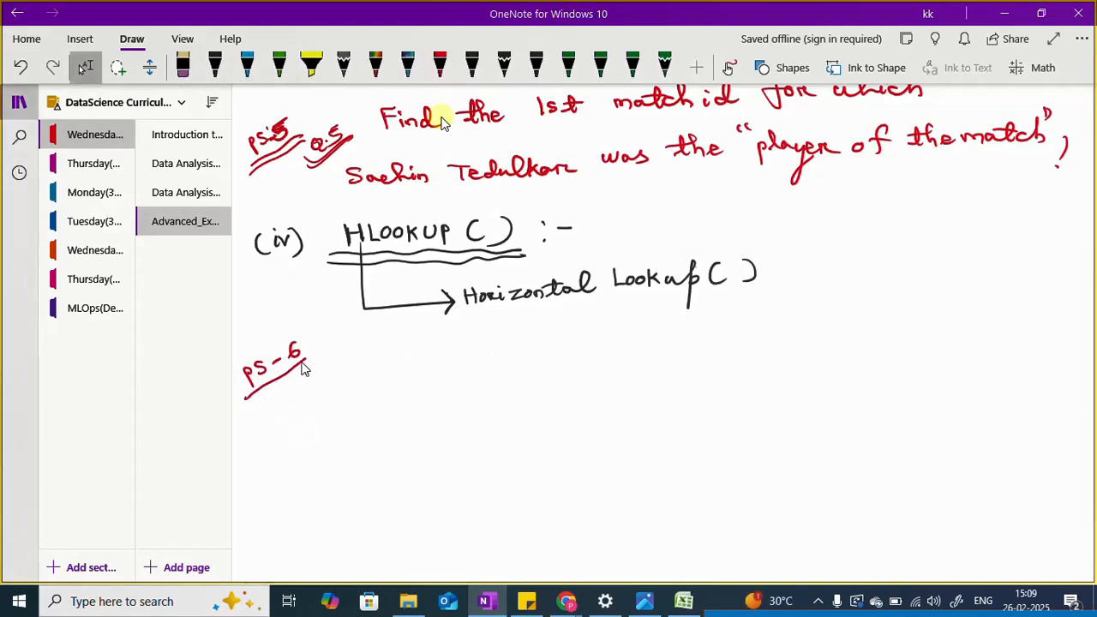
Step: Add a second underline beneath "PS-6" and handwrite the underlined label "Q6" beside it in red ink
{"action": "mouse_move", "coordinate": [247, 405]}
{"action": "left_mouse_down"}
{"action": "mouse_move", "coordinate": [327, 358]}
{"action": "mouse_move", "coordinate": [340, 365]}
{"action": "mouse_move", "coordinate": [350, 353]}
{"action": "mouse_move", "coordinate": [353, 369]}
{"action": "left_mouse_up"}
{"action": "mouse_move", "coordinate": [363, 346]}
{"action": "left_mouse_down"}
{"action": "mouse_move", "coordinate": [355, 368]}
{"action": "mouse_move", "coordinate": [386, 356]}
{"action": "left_mouse_up"}
{"action": "left_click_drag", "start_coordinate": [337, 393], "coordinate": [388, 358]}
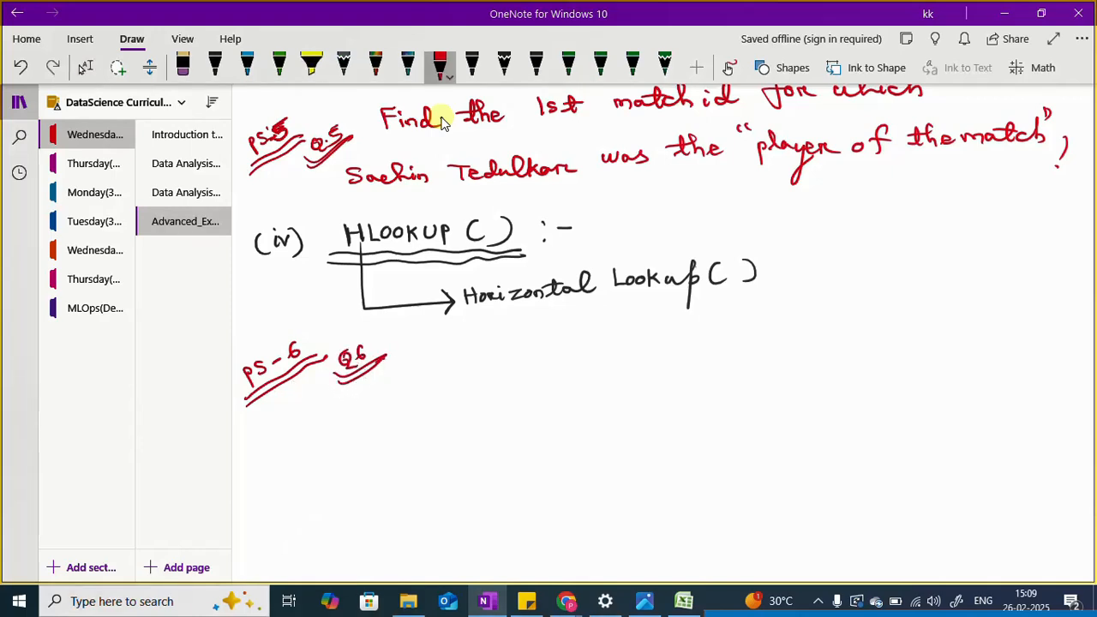
Step: Switch to the Photos app to view the Question 6 image 7.HLOOKUP().JPG, and return to the OneNote notes
{"action": "left_click", "coordinate": [645, 601]}
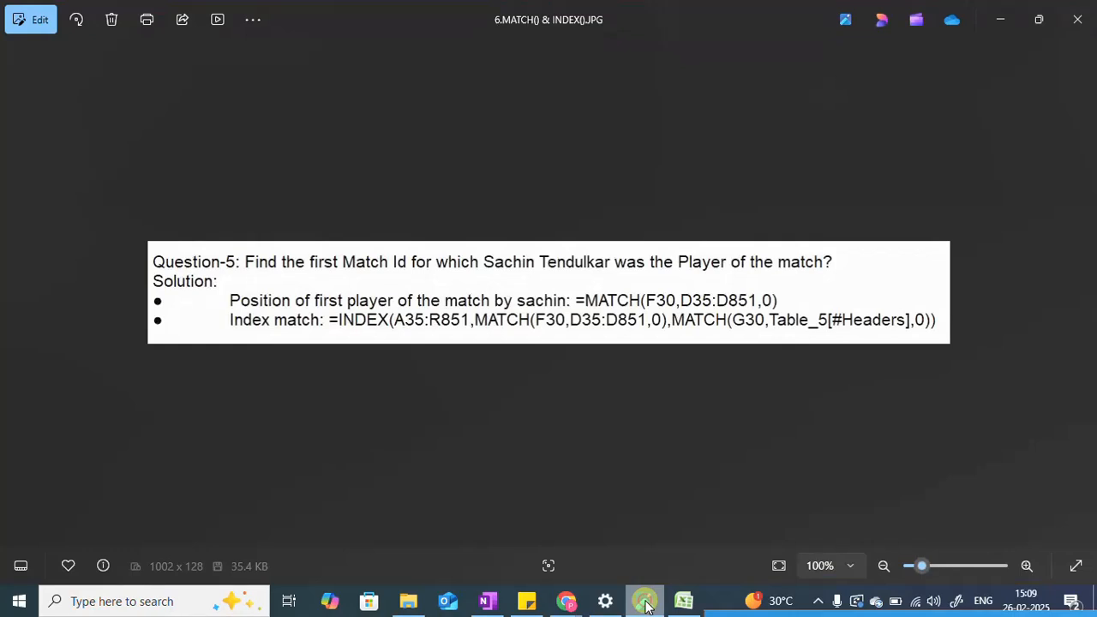
{"action": "left_click", "coordinate": [1081, 296]}
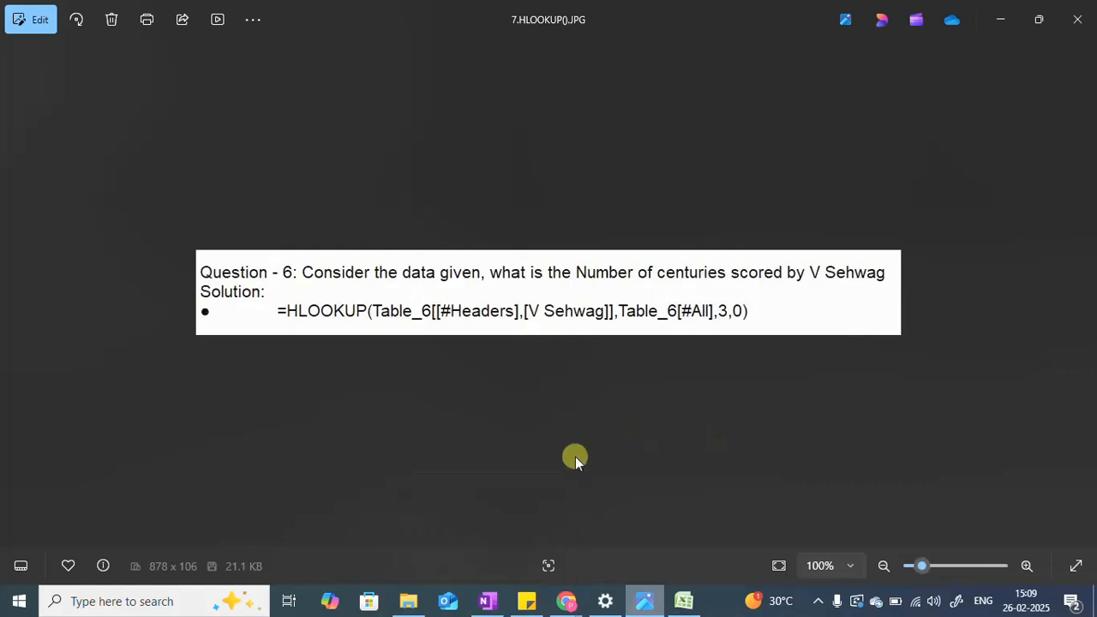
{"action": "left_click", "coordinate": [487, 598]}
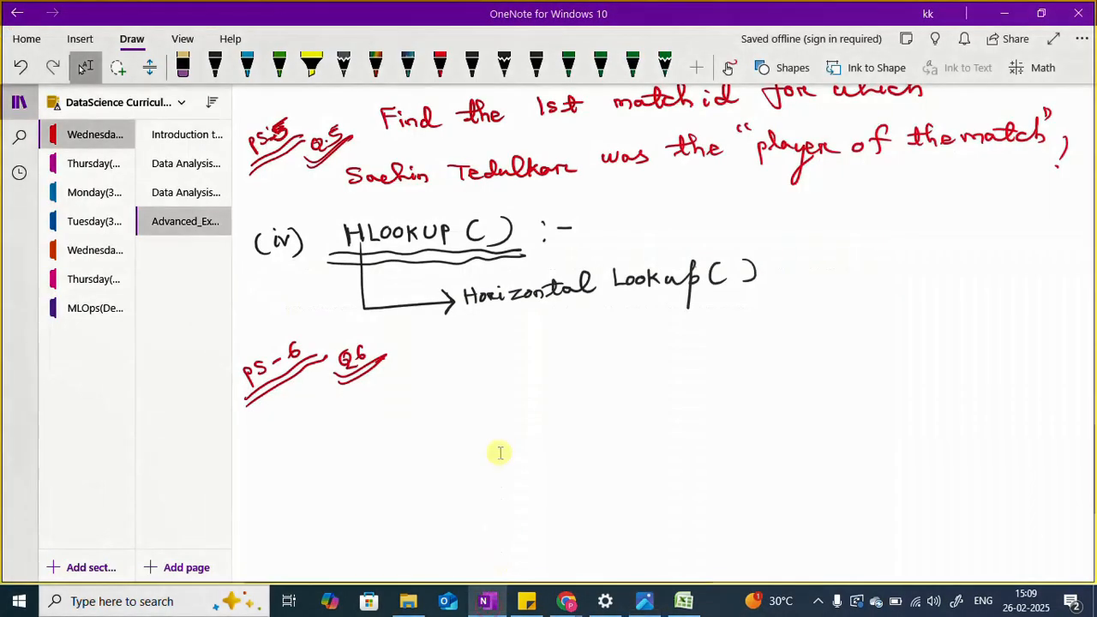
Step: Handwrite "Dataset is given to us. Findout total no. of century(100)" in red ink beside the Q6 label
{"action": "left_click", "coordinate": [440, 67]}
{"action": "mouse_move", "coordinate": [408, 344]}
{"action": "left_mouse_down"}
{"action": "mouse_move", "coordinate": [426, 357]}
{"action": "mouse_move", "coordinate": [490, 360]}
{"action": "mouse_move", "coordinate": [539, 343]}
{"action": "mouse_move", "coordinate": [678, 348]}
{"action": "mouse_move", "coordinate": [765, 333]}
{"action": "mouse_move", "coordinate": [761, 343]}
{"action": "mouse_move", "coordinate": [915, 343]}
{"action": "mouse_move", "coordinate": [962, 326]}
{"action": "mouse_move", "coordinate": [1041, 334]}
{"action": "left_mouse_up"}
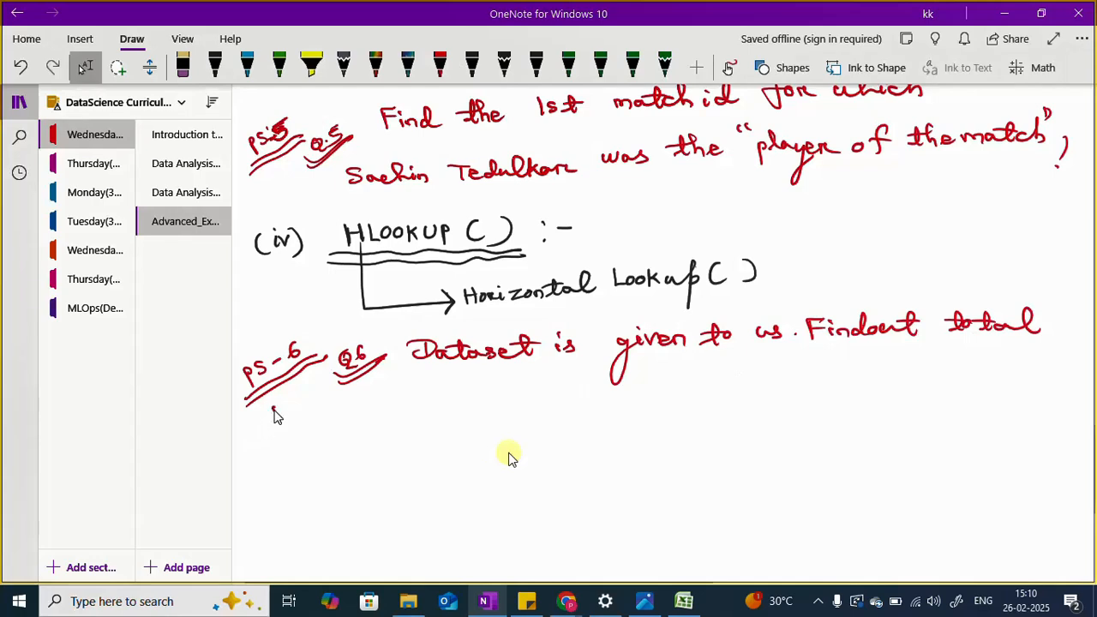
{"action": "mouse_move", "coordinate": [274, 412]}
{"action": "left_mouse_down"}
{"action": "mouse_move", "coordinate": [346, 399]}
{"action": "mouse_move", "coordinate": [350, 414]}
{"action": "mouse_move", "coordinate": [507, 403]}
{"action": "mouse_move", "coordinate": [485, 443]}
{"action": "left_mouse_up"}
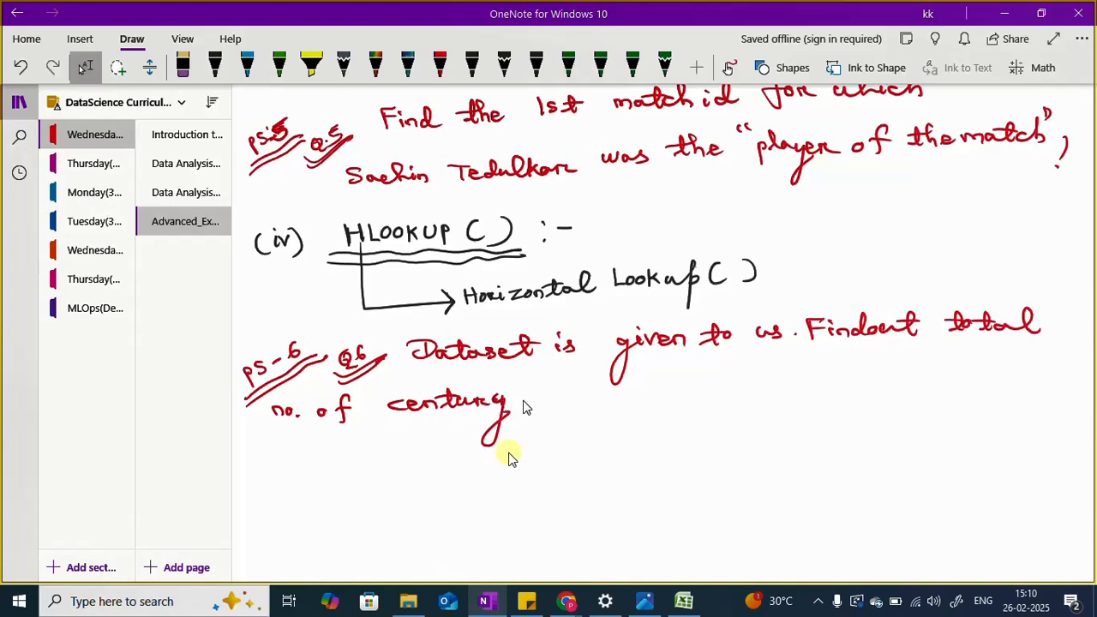
{"action": "left_click_drag", "start_coordinate": [526, 393], "coordinate": [525, 415]}
{"action": "mouse_move", "coordinate": [538, 399]}
{"action": "left_mouse_down"}
{"action": "mouse_move", "coordinate": [548, 404]}
{"action": "mouse_move", "coordinate": [514, 415]}
{"action": "mouse_move", "coordinate": [565, 409]}
{"action": "left_mouse_up"}
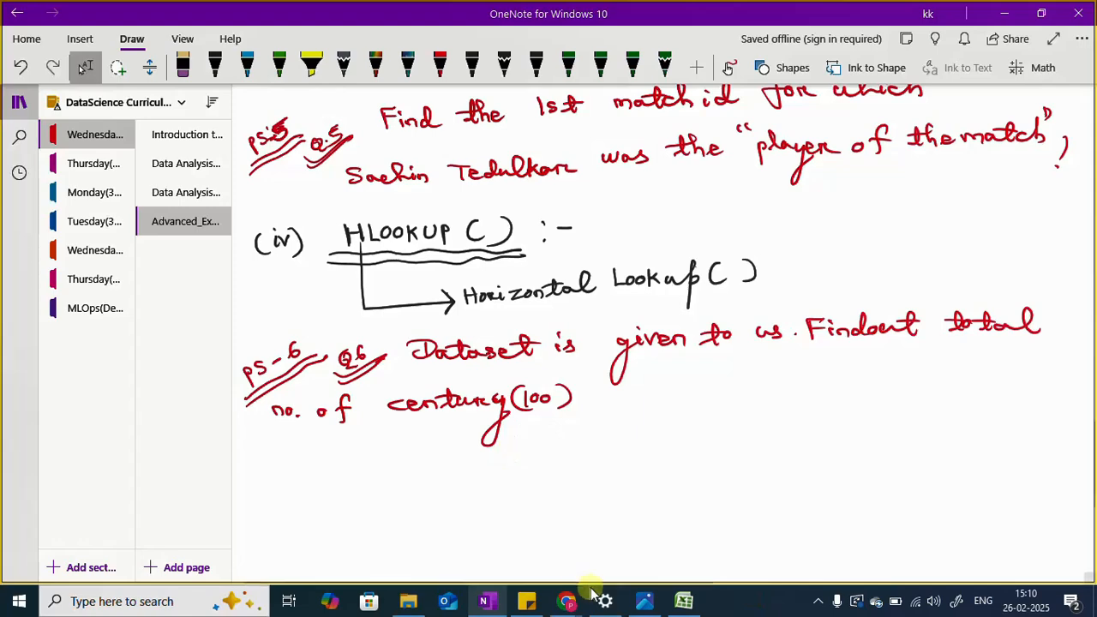
Step: Look at the Excel workbook and recheck the Question 6 wording in the Photos app, and return to the OneNote notes
{"action": "left_click", "coordinate": [684, 601]}
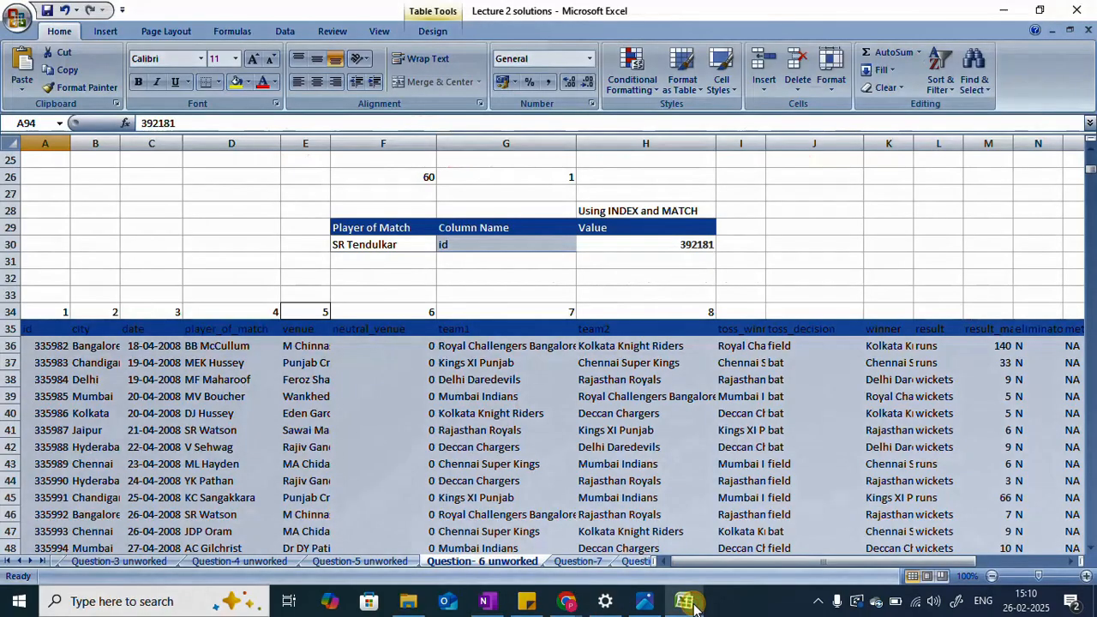
{"action": "left_click", "coordinate": [685, 601]}
{"action": "left_click", "coordinate": [644, 600]}
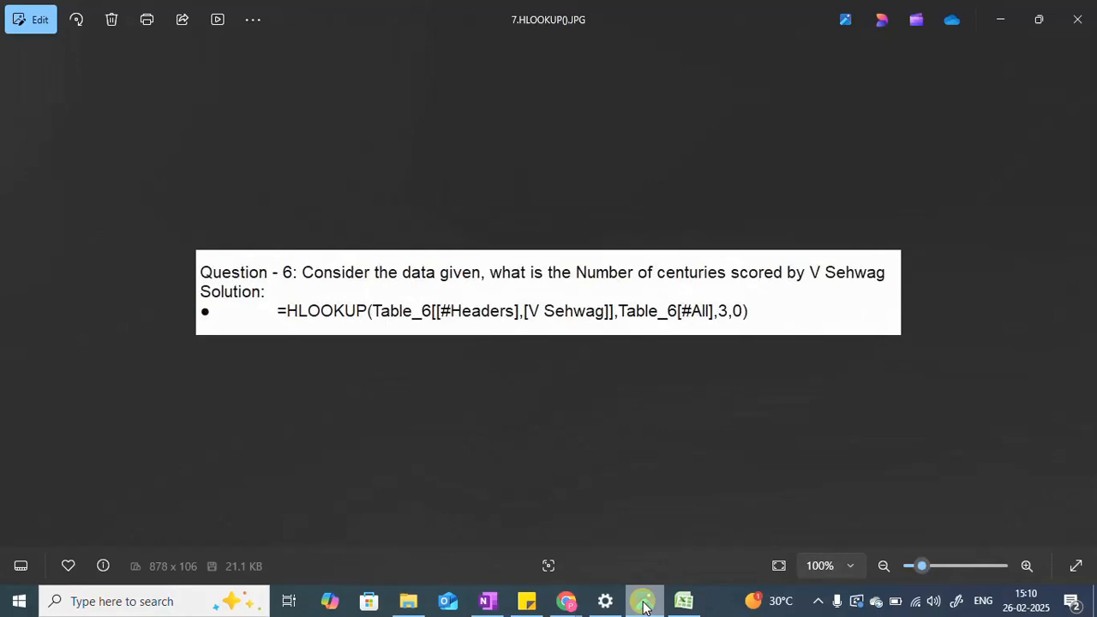
{"action": "left_click", "coordinate": [644, 601]}
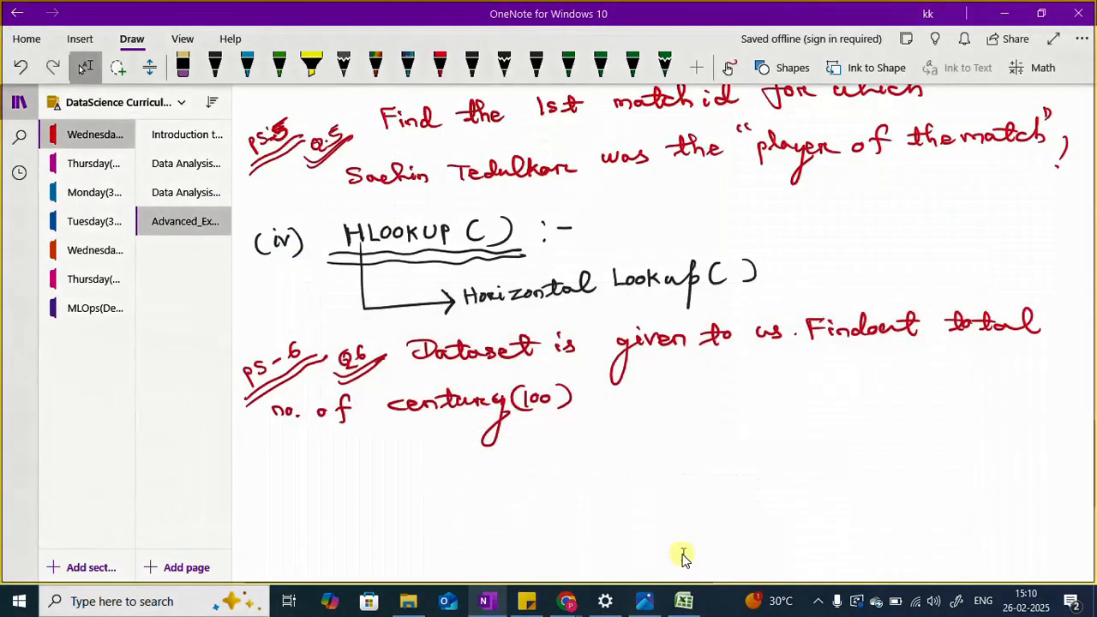
Step: Complete the handwritten Q6 question with "by scored by, V. Sehwag?" in red ink, checking the player's name in the Photos image
{"action": "mouse_move", "coordinate": [609, 384]}
{"action": "left_mouse_down"}
{"action": "mouse_move", "coordinate": [625, 443]}
{"action": "mouse_move", "coordinate": [615, 439]}
{"action": "left_mouse_up"}
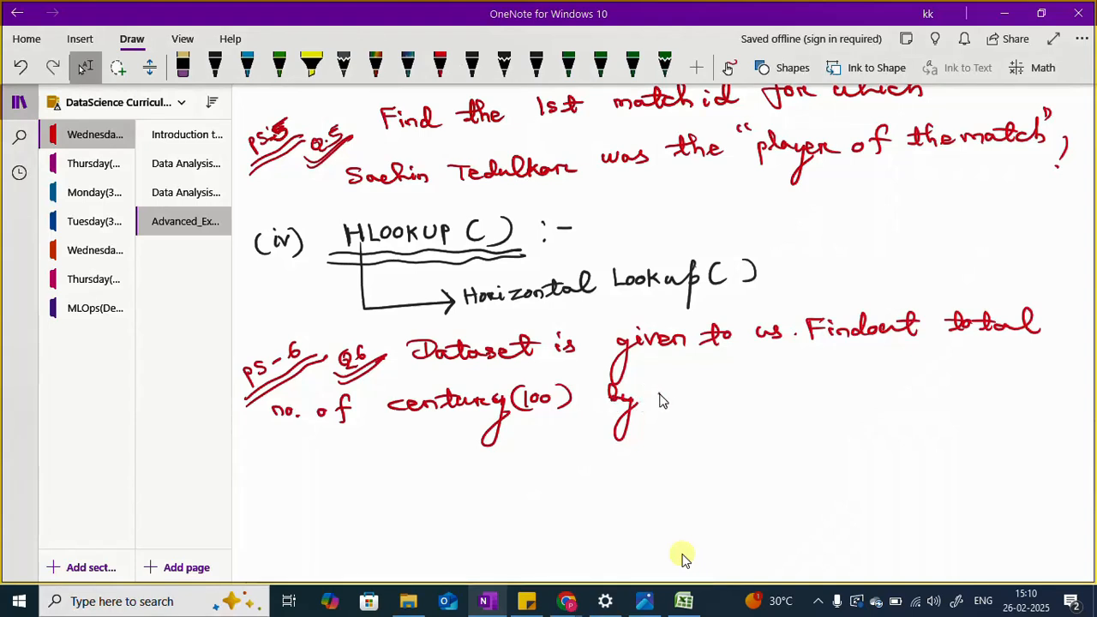
{"action": "mouse_move", "coordinate": [658, 389]}
{"action": "left_mouse_down"}
{"action": "mouse_move", "coordinate": [662, 408]}
{"action": "mouse_move", "coordinate": [678, 406]}
{"action": "mouse_move", "coordinate": [746, 375]}
{"action": "mouse_move", "coordinate": [752, 396]}
{"action": "left_mouse_up"}
{"action": "mouse_move", "coordinate": [778, 374]}
{"action": "left_mouse_down"}
{"action": "mouse_move", "coordinate": [779, 407]}
{"action": "mouse_move", "coordinate": [797, 406]}
{"action": "left_mouse_up"}
{"action": "mouse_move", "coordinate": [789, 392]}
{"action": "left_mouse_down"}
{"action": "mouse_move", "coordinate": [803, 403]}
{"action": "mouse_move", "coordinate": [813, 386]}
{"action": "mouse_move", "coordinate": [898, 391]}
{"action": "left_mouse_up"}
{"action": "left_click", "coordinate": [646, 604]}
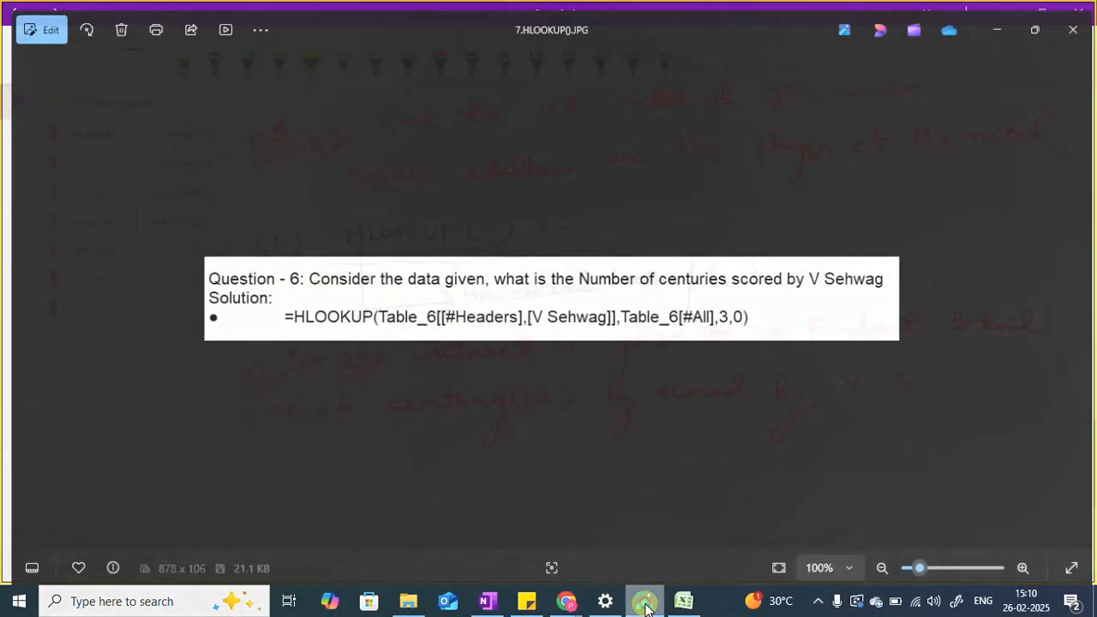
{"action": "left_click", "coordinate": [645, 604]}
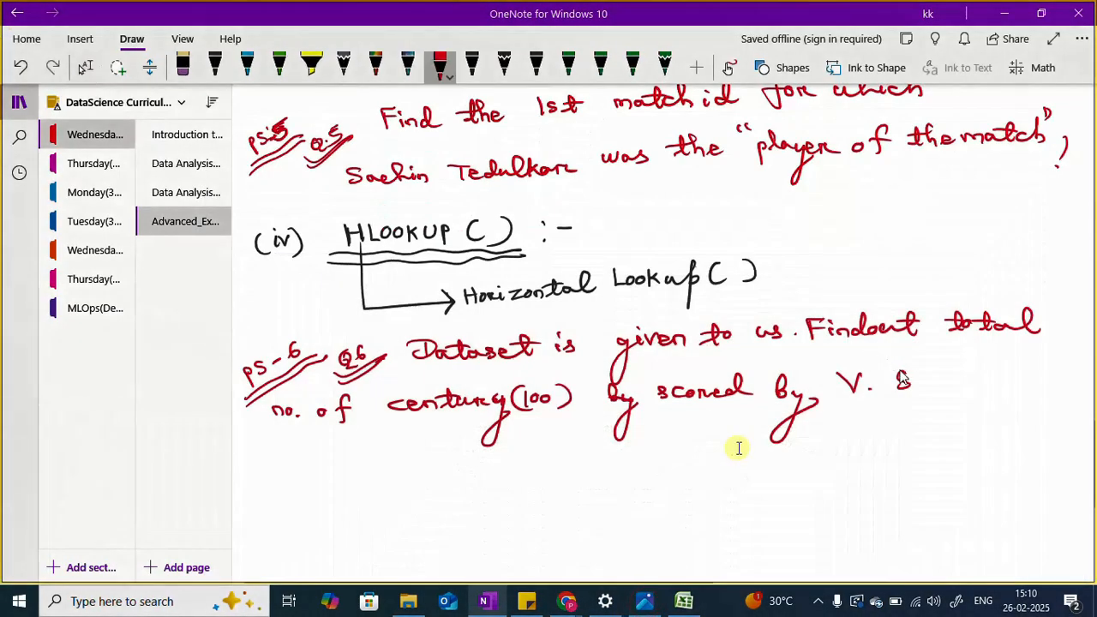
{"action": "mouse_move", "coordinate": [921, 386]}
{"action": "left_mouse_down"}
{"action": "mouse_move", "coordinate": [994, 386]}
{"action": "mouse_move", "coordinate": [950, 439]}
{"action": "left_mouse_up"}
{"action": "left_click_drag", "start_coordinate": [1018, 377], "coordinate": [1017, 397]}
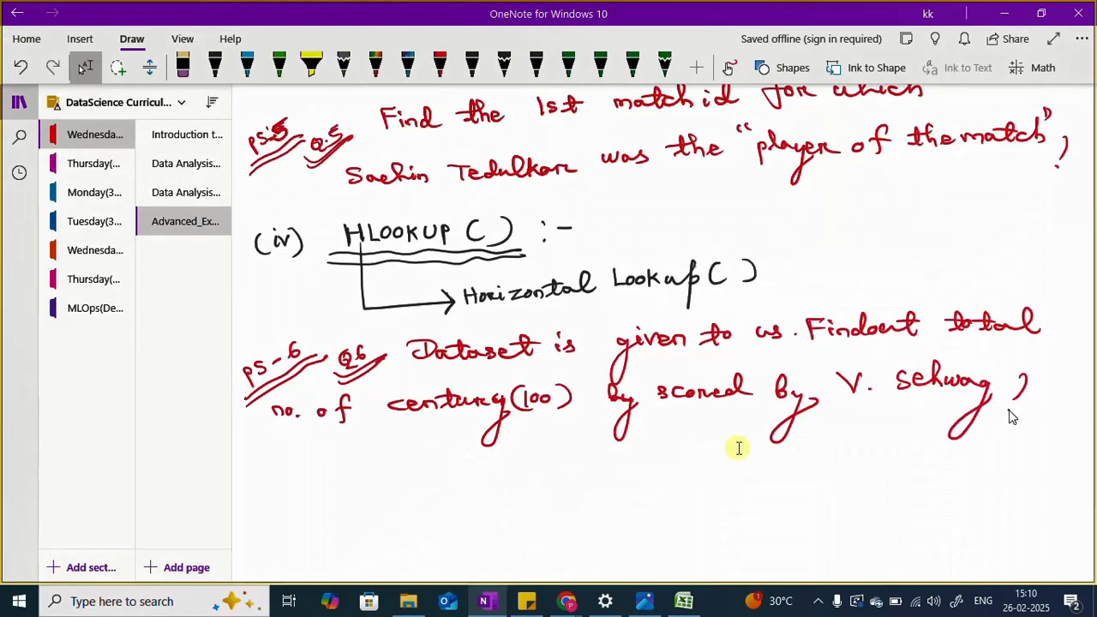
Step: Review the HLOOKUP solution for Question 6 in the Photos app and return to the OneNote notes
{"action": "left_click", "coordinate": [643, 602]}
{"action": "left_click", "coordinate": [643, 601]}
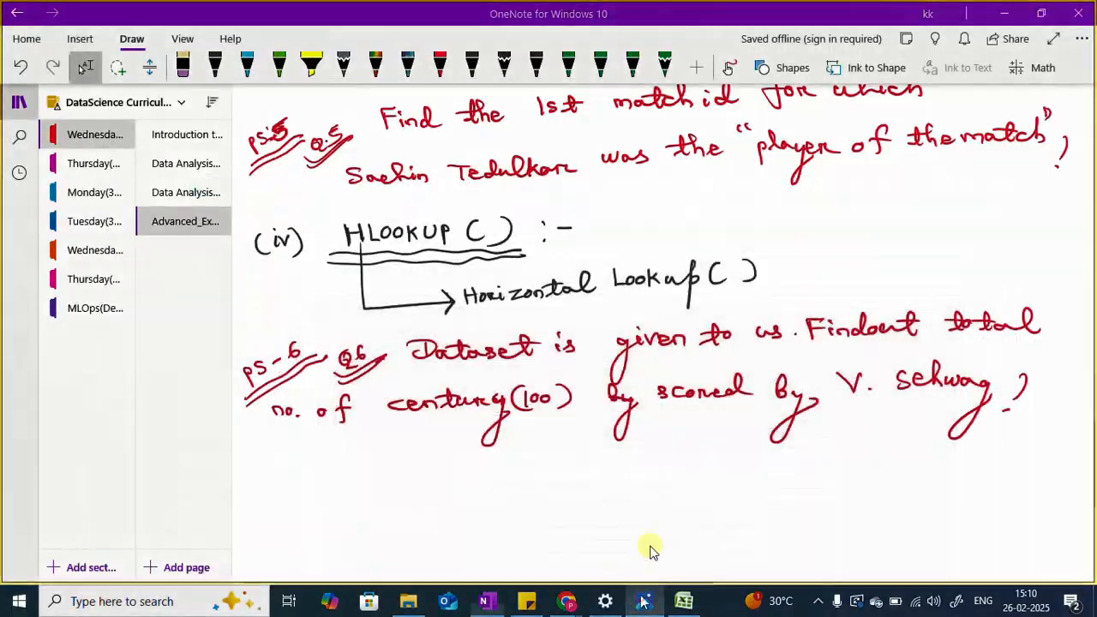
{"action": "left_click", "coordinate": [656, 519]}
{"action": "left_click", "coordinate": [642, 602]}
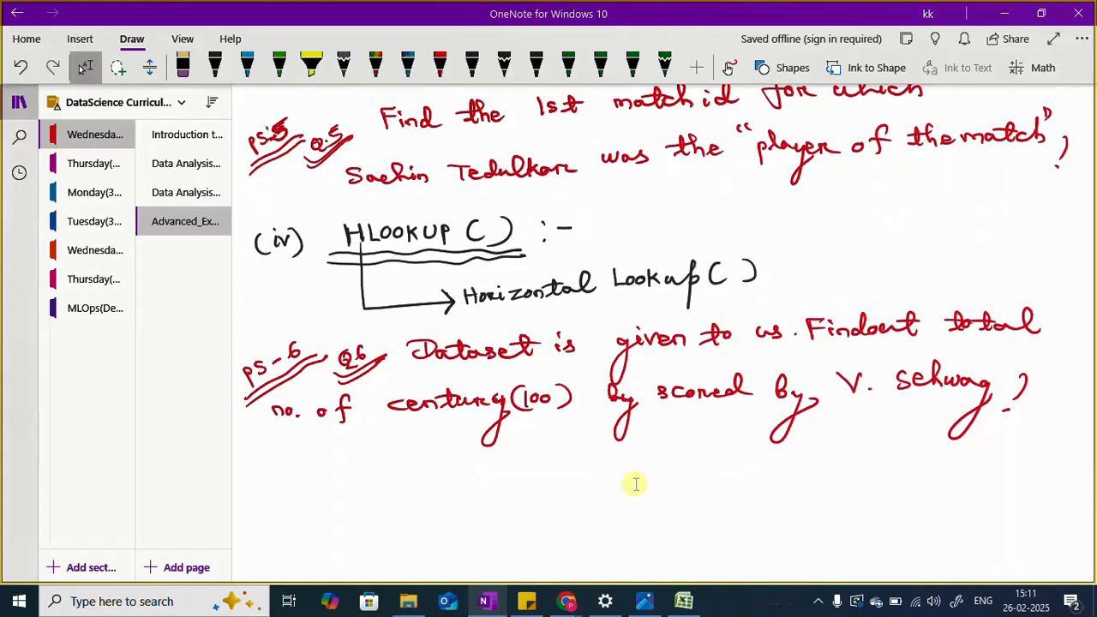
Step: Below the Q6 question, handwrite the double-underlined label "Sol", an arrow and "Dataset is given" in dark green ink
{"action": "scroll", "coordinate": [649, 468], "scroll_direction": "down", "scroll_amount": 4}
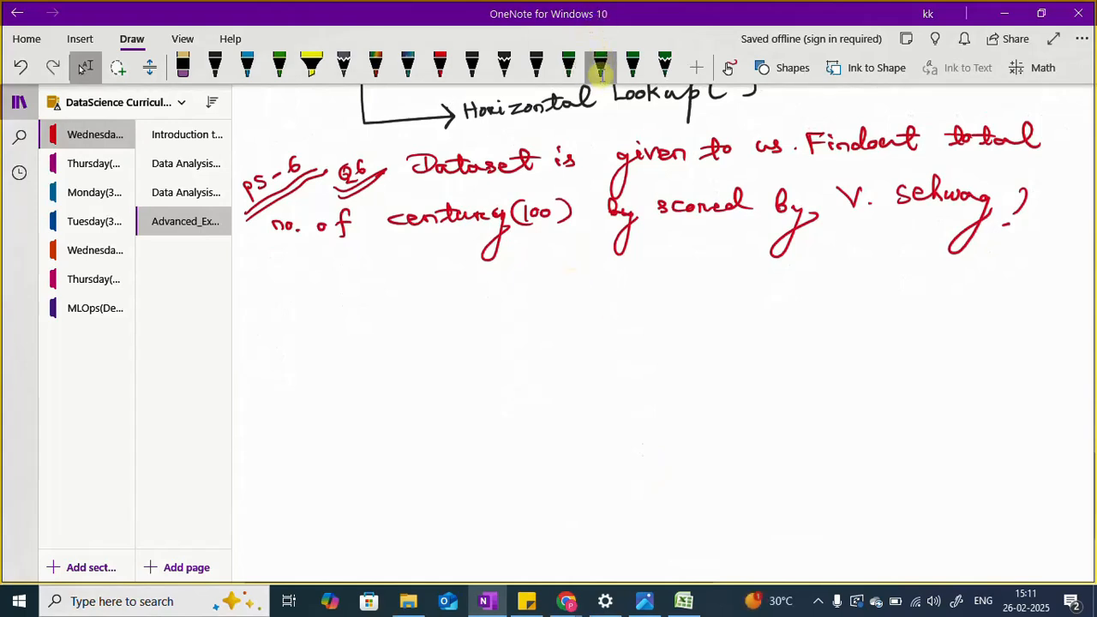
{"action": "left_click", "coordinate": [600, 70]}
{"action": "mouse_move", "coordinate": [268, 288]}
{"action": "left_mouse_down"}
{"action": "mouse_move", "coordinate": [257, 312]}
{"action": "mouse_move", "coordinate": [279, 296]}
{"action": "mouse_move", "coordinate": [289, 303]}
{"action": "mouse_move", "coordinate": [299, 274]}
{"action": "left_mouse_up"}
{"action": "mouse_move", "coordinate": [257, 317]}
{"action": "left_mouse_down"}
{"action": "mouse_move", "coordinate": [312, 293]}
{"action": "mouse_move", "coordinate": [480, 301]}
{"action": "mouse_move", "coordinate": [525, 298]}
{"action": "mouse_move", "coordinate": [553, 276]}
{"action": "mouse_move", "coordinate": [605, 292]}
{"action": "left_mouse_up"}
{"action": "left_click", "coordinate": [593, 267]}
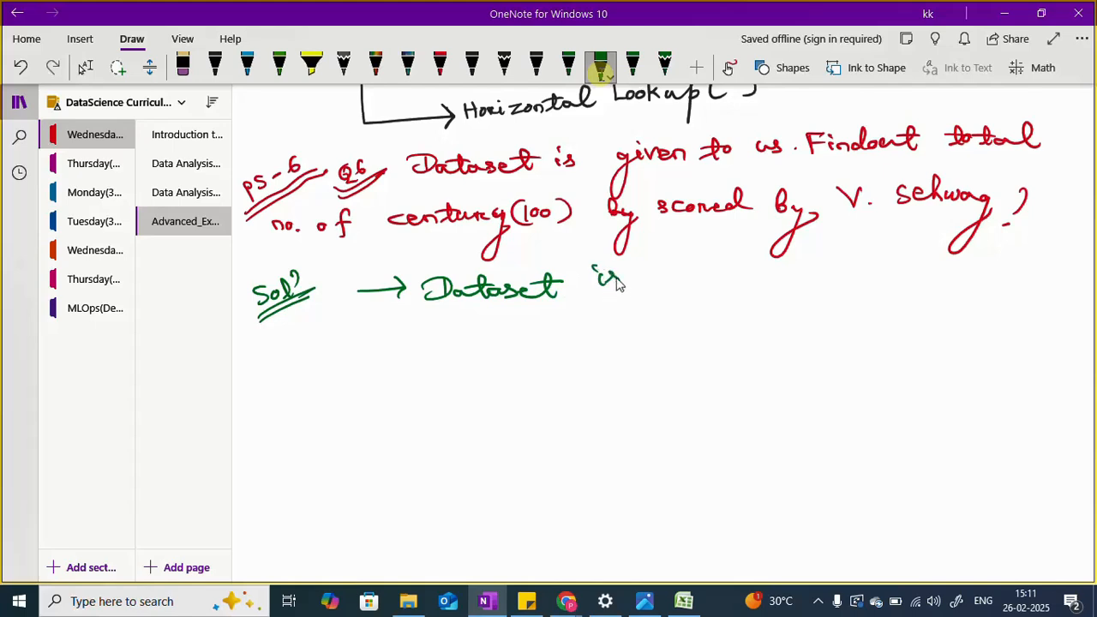
{"action": "mouse_move", "coordinate": [671, 279]}
{"action": "left_mouse_down"}
{"action": "mouse_move", "coordinate": [634, 329]}
{"action": "mouse_move", "coordinate": [682, 283]}
{"action": "mouse_move", "coordinate": [703, 277]}
{"action": "mouse_move", "coordinate": [725, 289]}
{"action": "left_mouse_up"}
{"action": "left_click", "coordinate": [673, 262]}
{"action": "left_click_drag", "start_coordinate": [728, 275], "coordinate": [737, 275]}
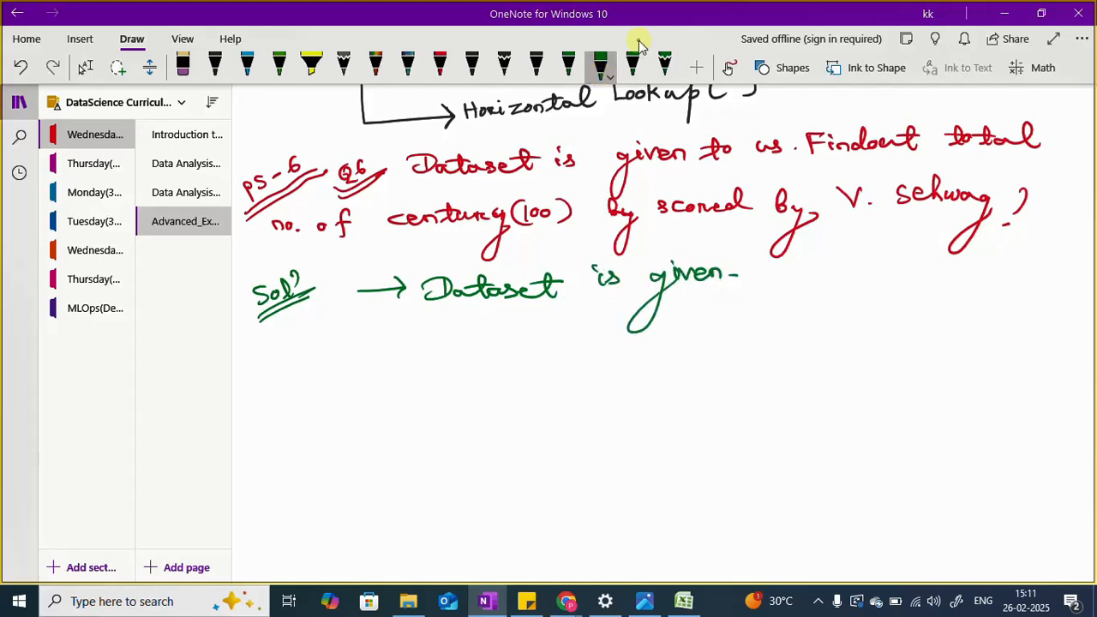
{"action": "left_click", "coordinate": [819, 602]}
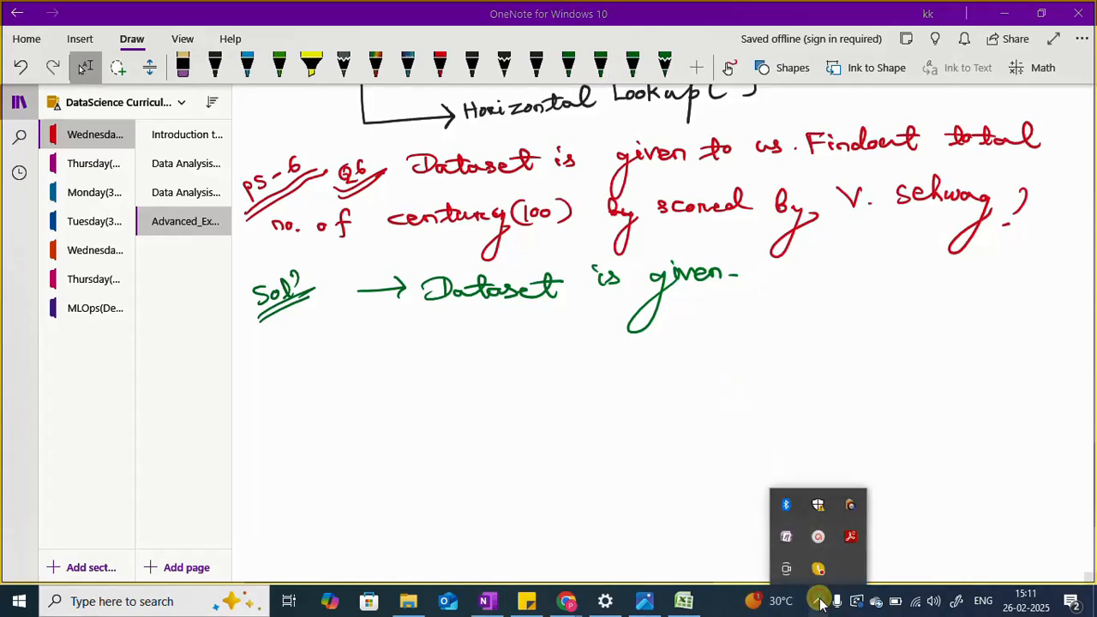
{"action": "left_click", "coordinate": [819, 537]}
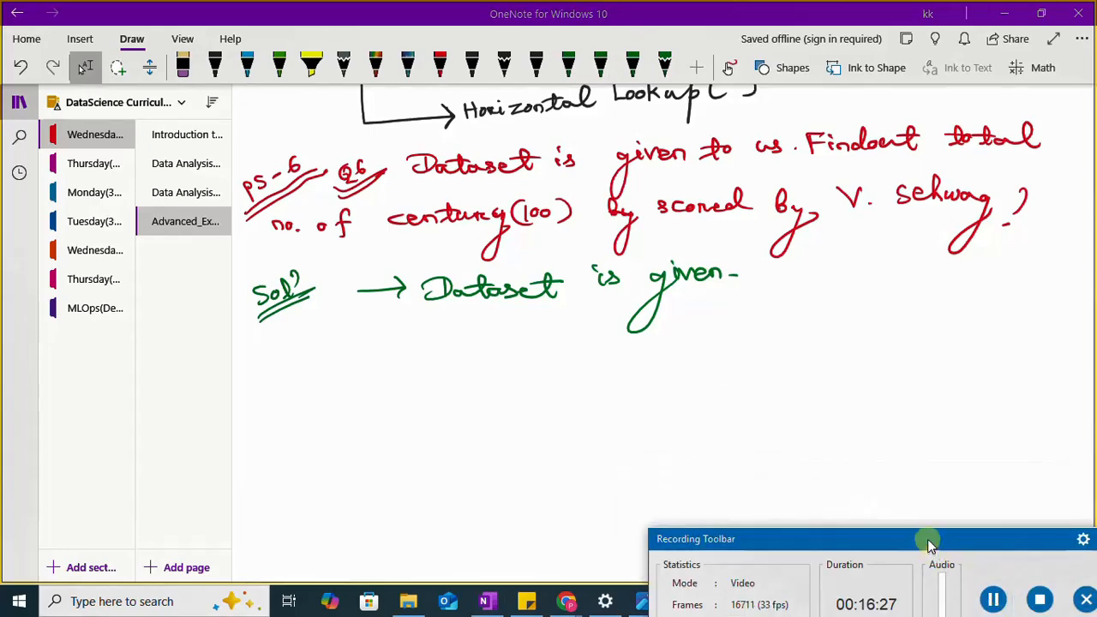
{"action": "left_click", "coordinate": [992, 602]}
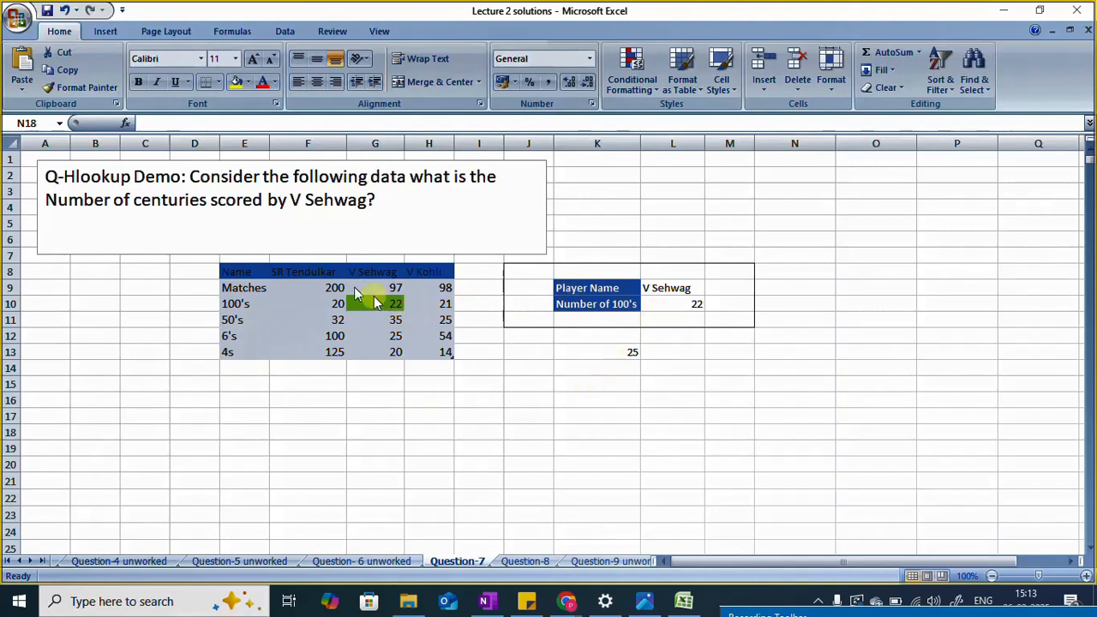
Step: On the Question-7 sheet in Excel, examine the player statistics table and the Player Name and Number of 100's result block
{"action": "left_click", "coordinate": [330, 287]}
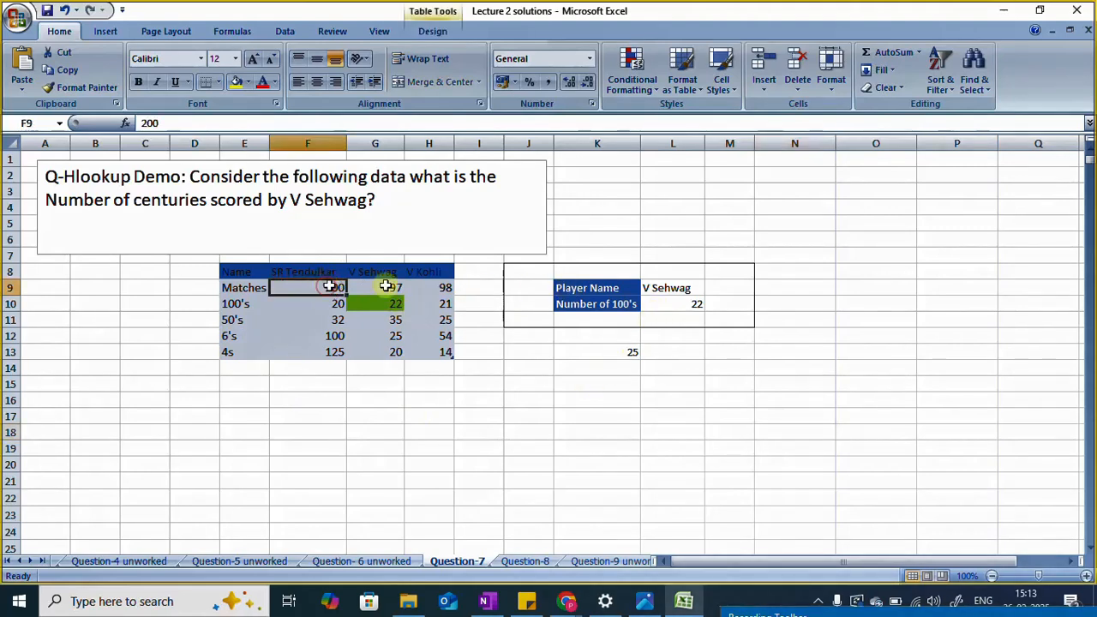
{"action": "left_click", "coordinate": [691, 304]}
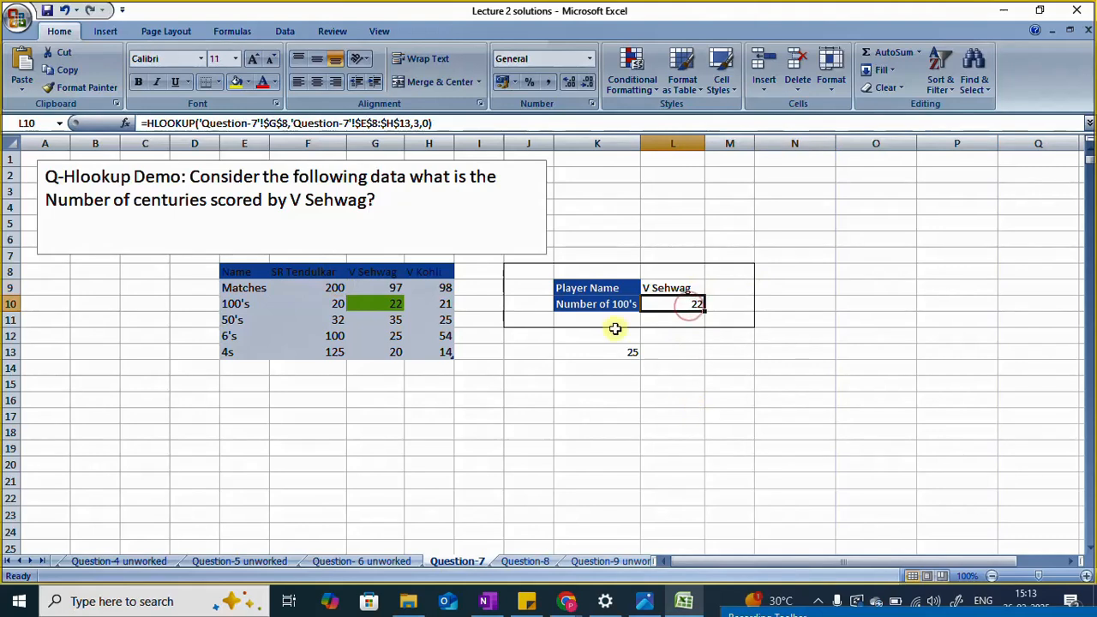
{"action": "left_click", "coordinate": [663, 289]}
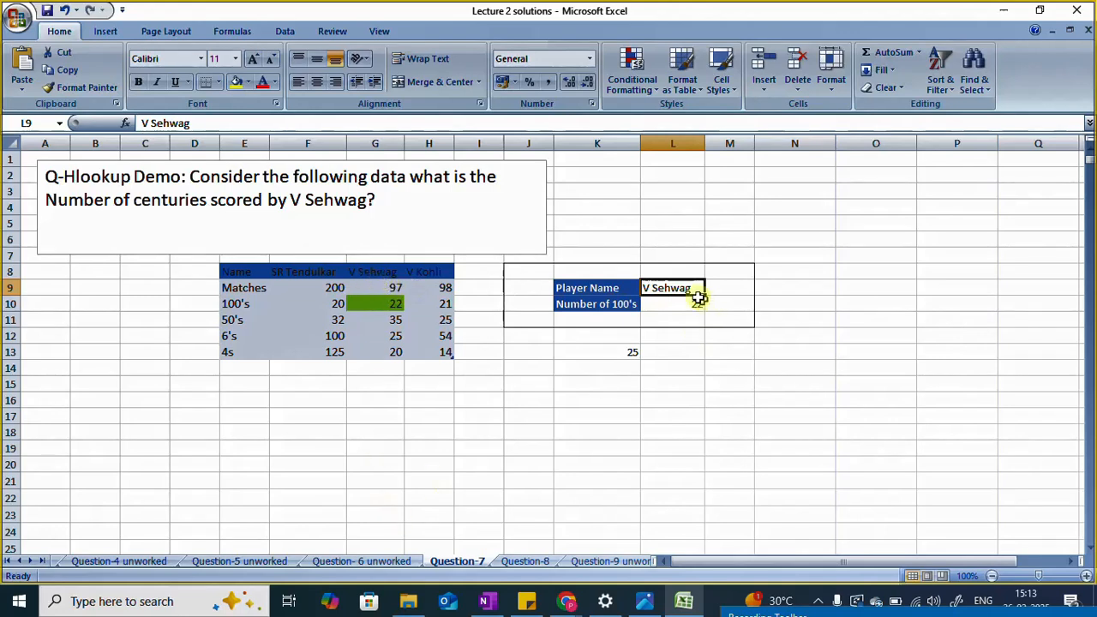
{"action": "left_click", "coordinate": [610, 305]}
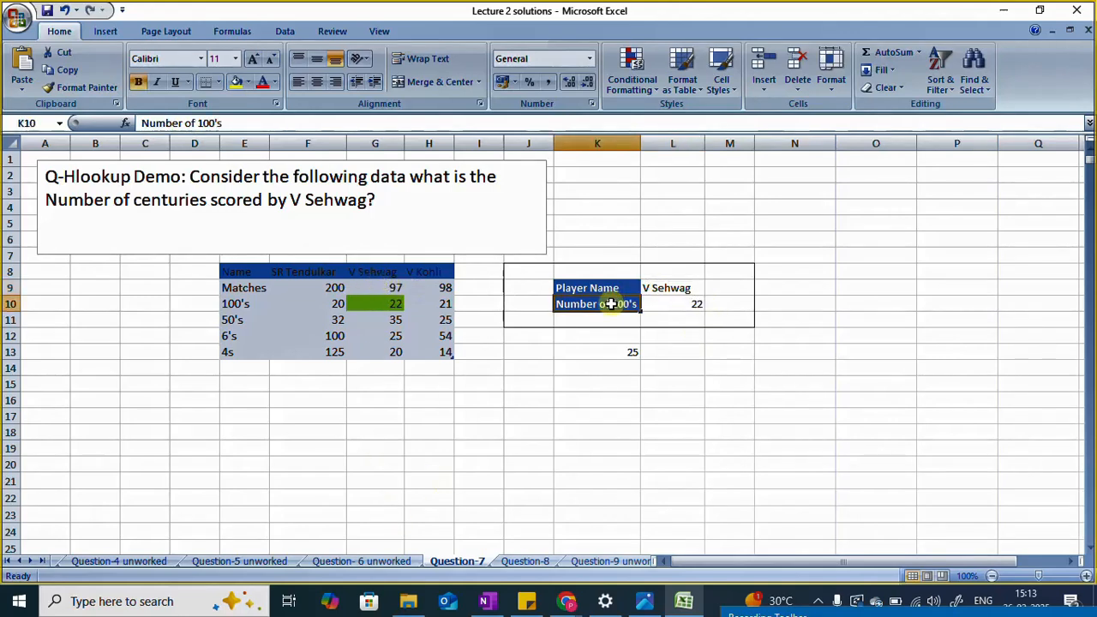
{"action": "left_click", "coordinate": [675, 289]}
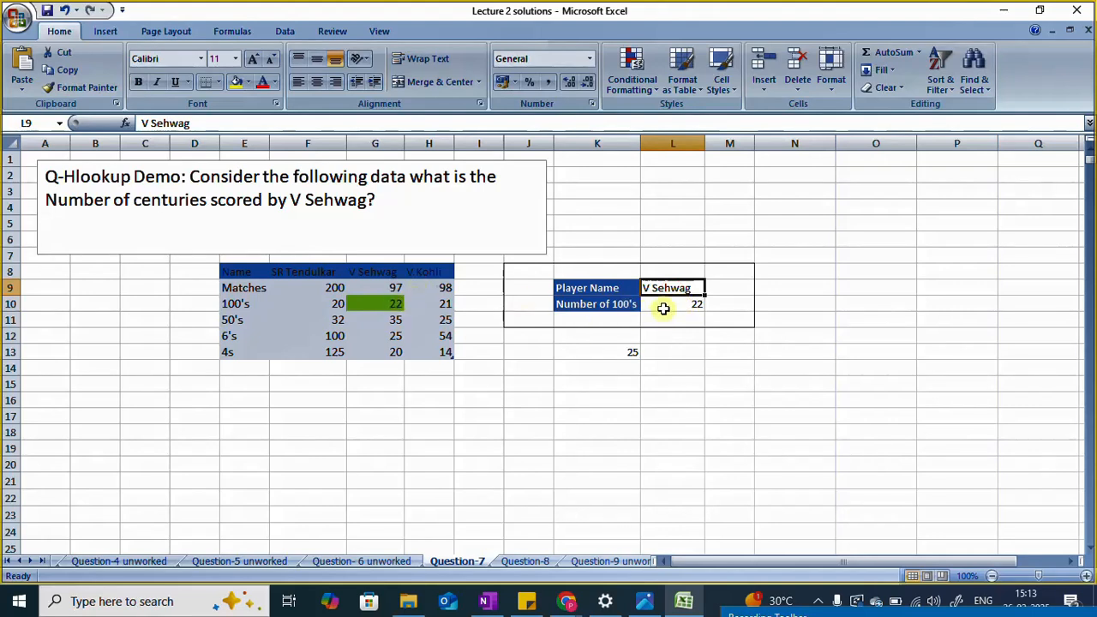
Step: Compare the HLOOKUP formula in L10 with its lookup value in G8 and its table range E8:H13, including the header row
{"action": "left_click", "coordinate": [663, 308]}
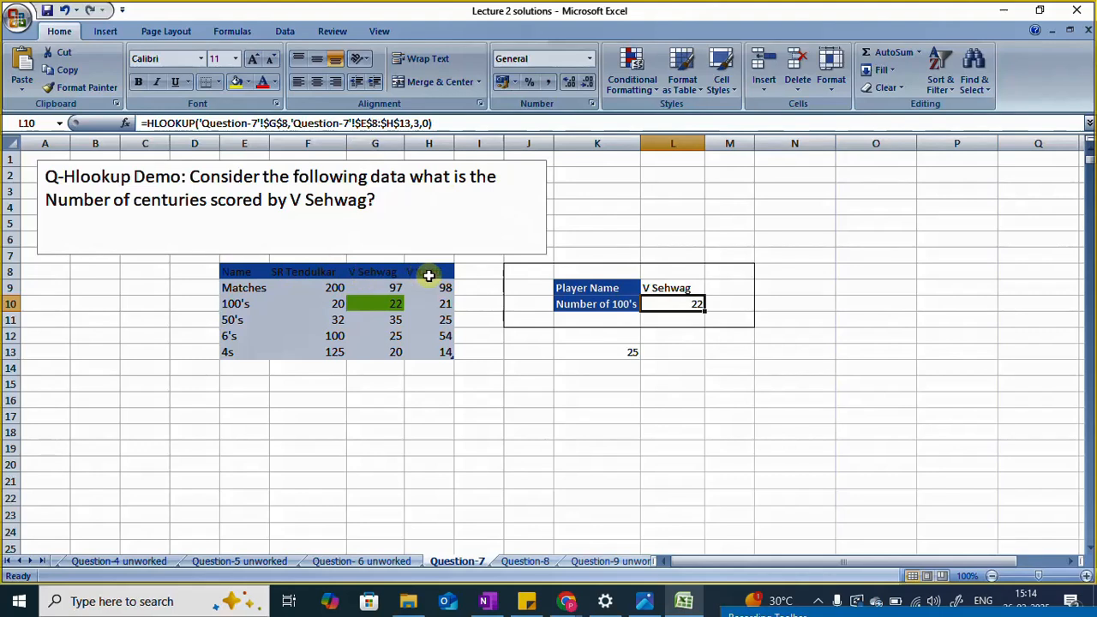
{"action": "left_click", "coordinate": [365, 271]}
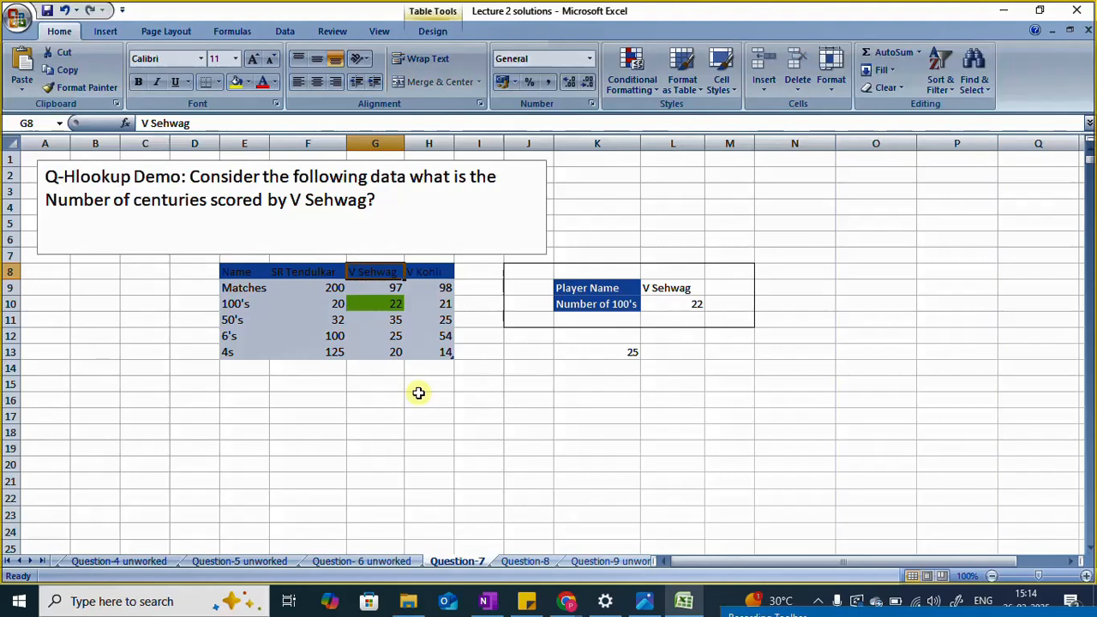
{"action": "left_click", "coordinate": [661, 301]}
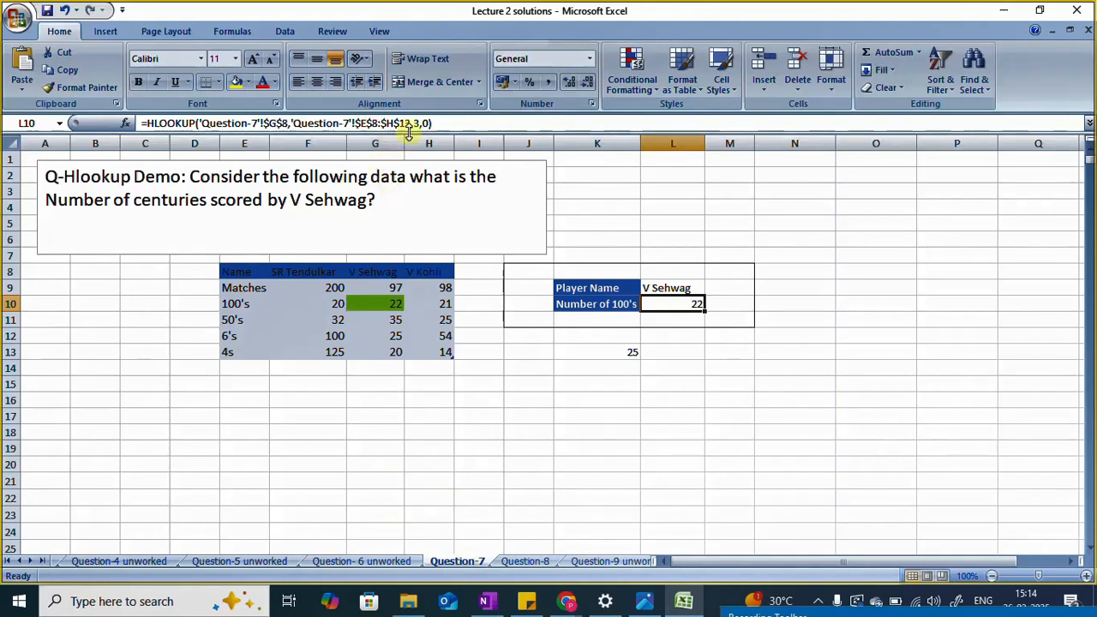
{"action": "left_click", "coordinate": [244, 143]}
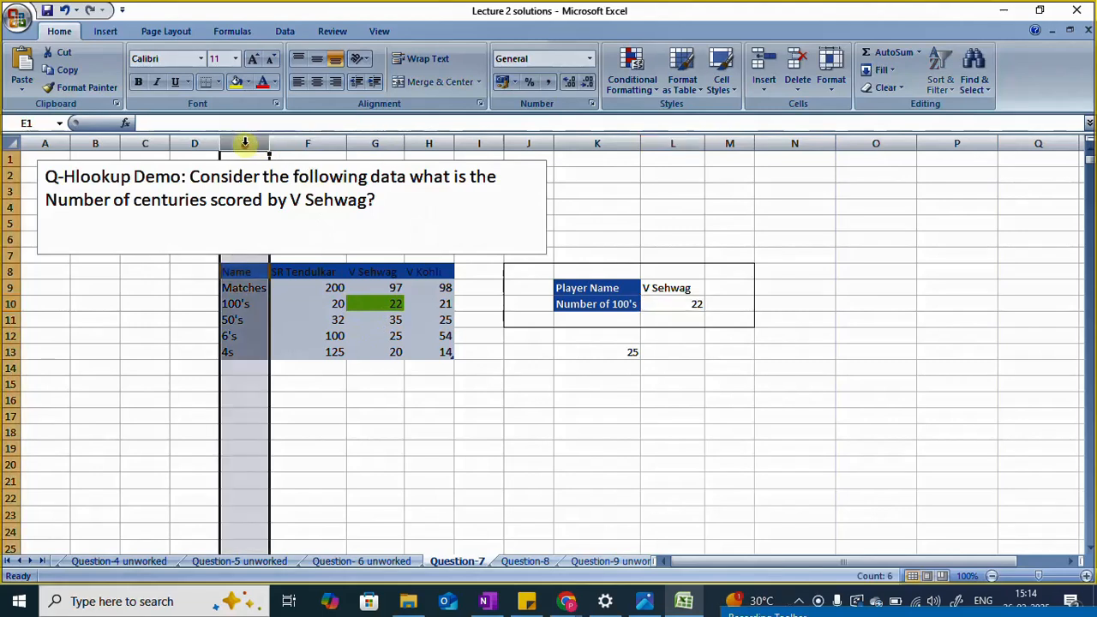
{"action": "left_click", "coordinate": [236, 270]}
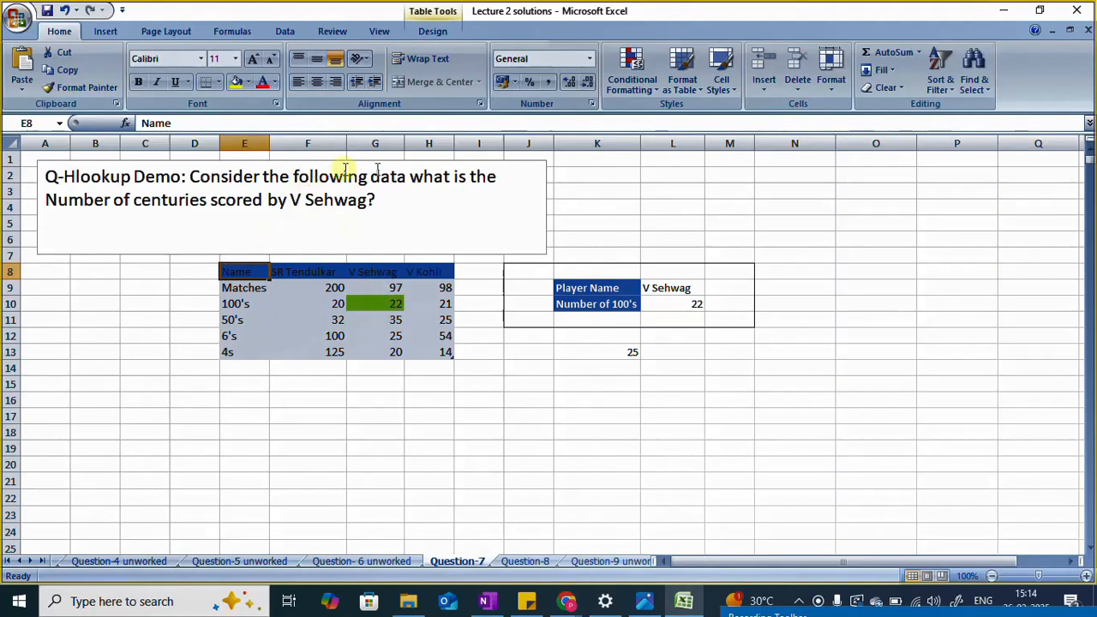
{"action": "left_click", "coordinate": [674, 306]}
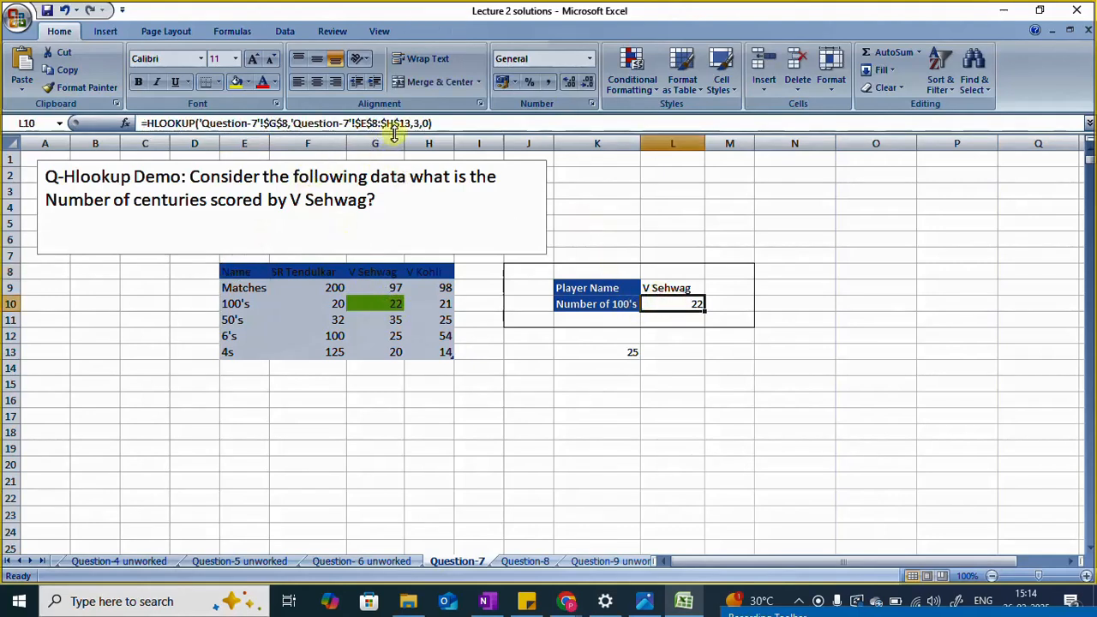
{"action": "left_click", "coordinate": [440, 353]}
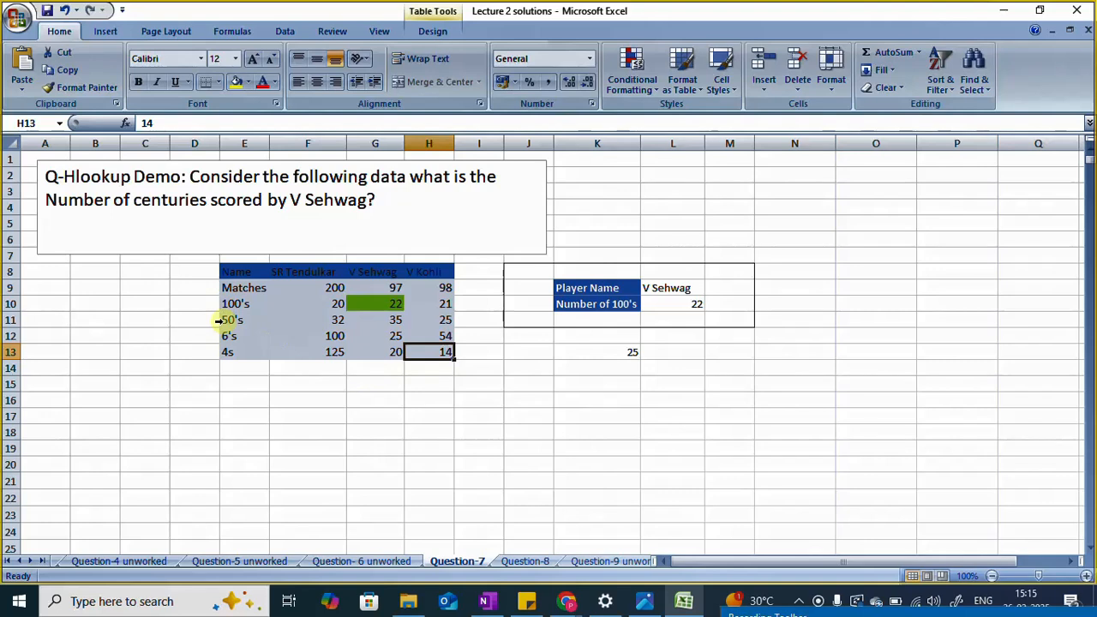
{"action": "left_click", "coordinate": [228, 273]}
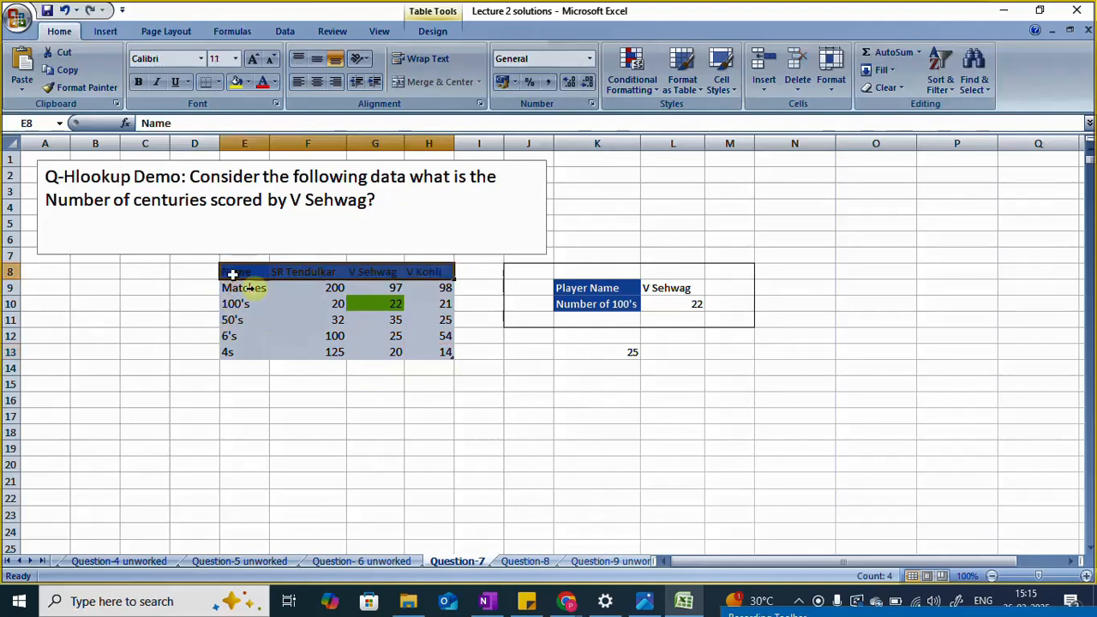
Step: Trace the HLOOKUP formula in L10 against the header names in row 8, the table's last cell H13 and the player name in L9
{"action": "left_click", "coordinate": [441, 357]}
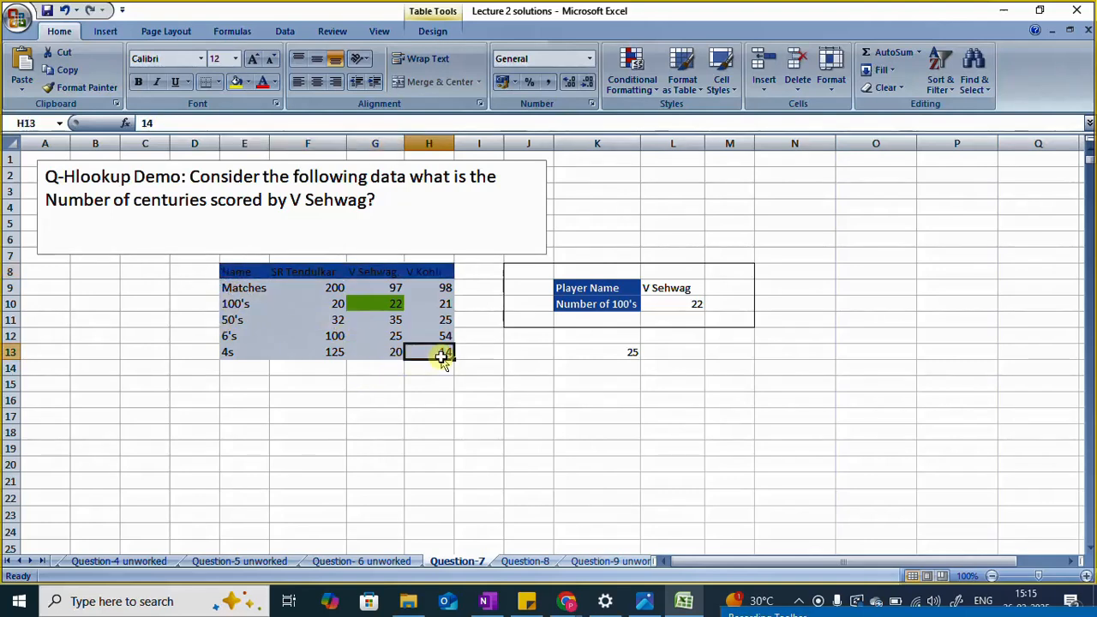
{"action": "left_click", "coordinate": [690, 303]}
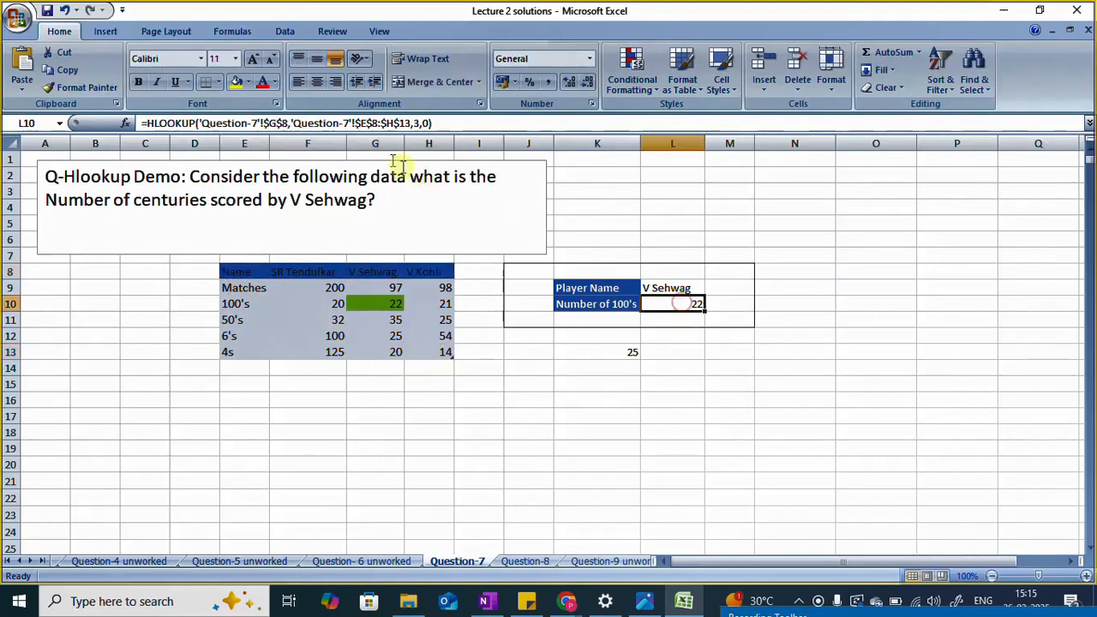
{"action": "left_click", "coordinate": [239, 271]}
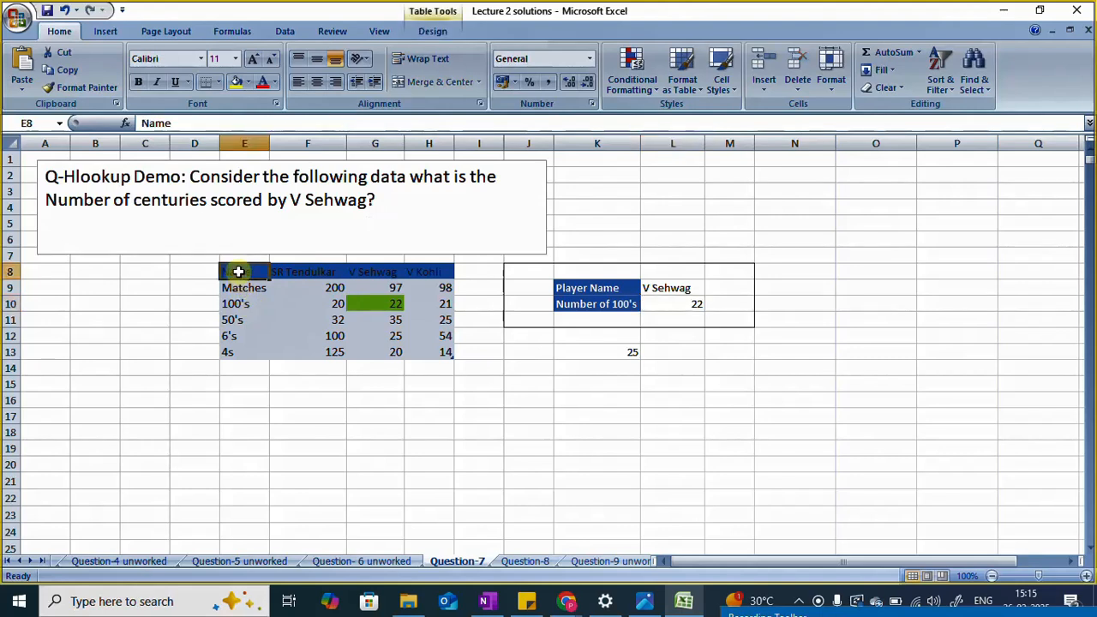
{"action": "left_click", "coordinate": [306, 272]}
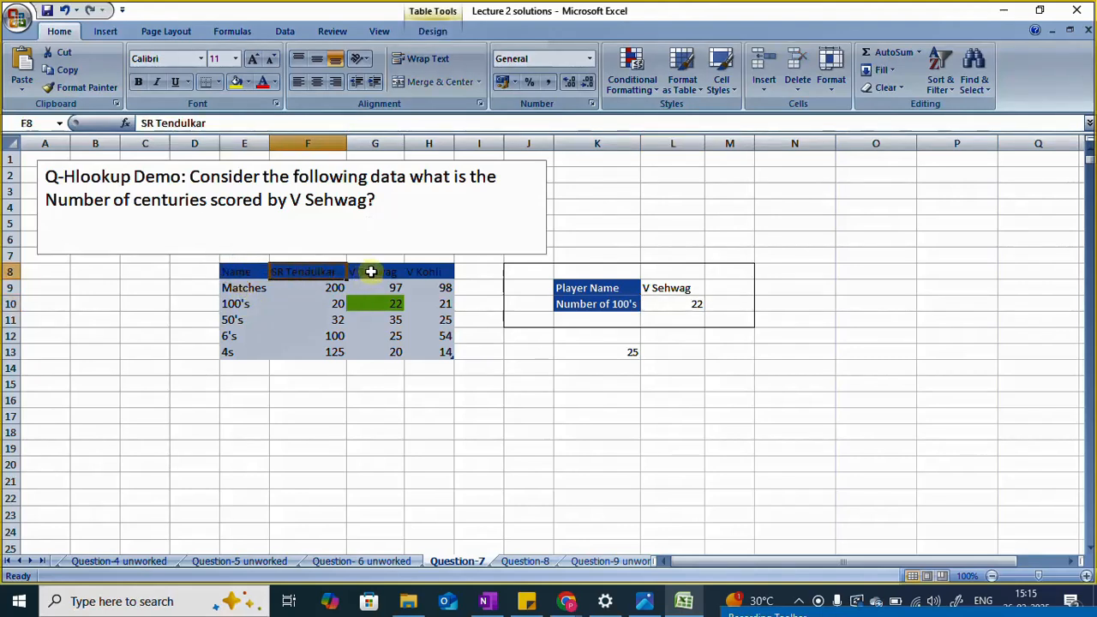
{"action": "left_click", "coordinate": [370, 272]}
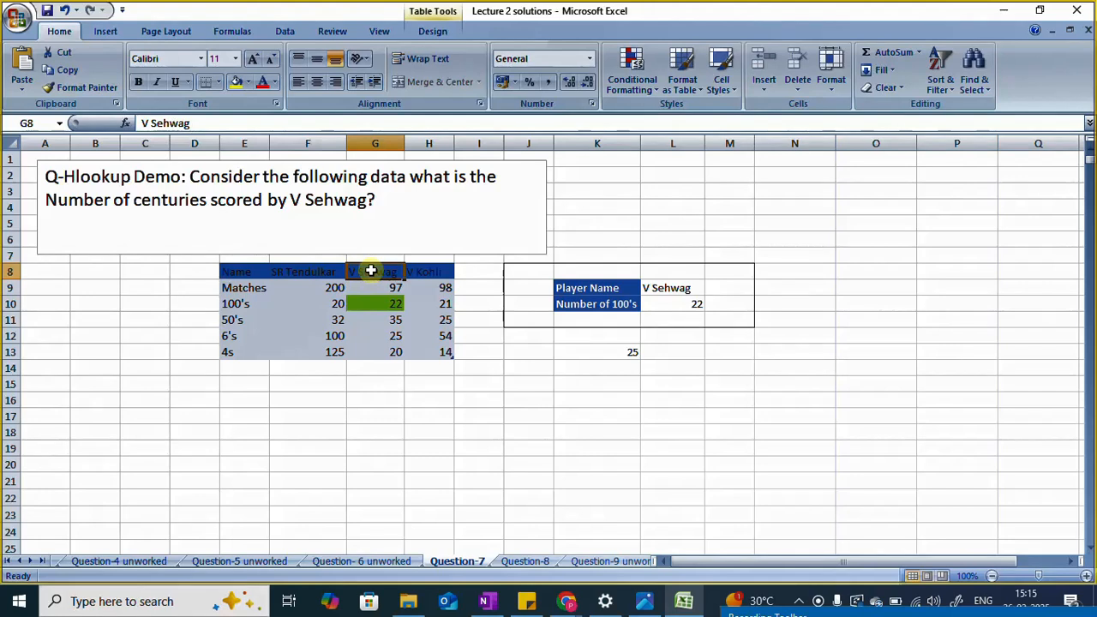
{"action": "left_click", "coordinate": [686, 304]}
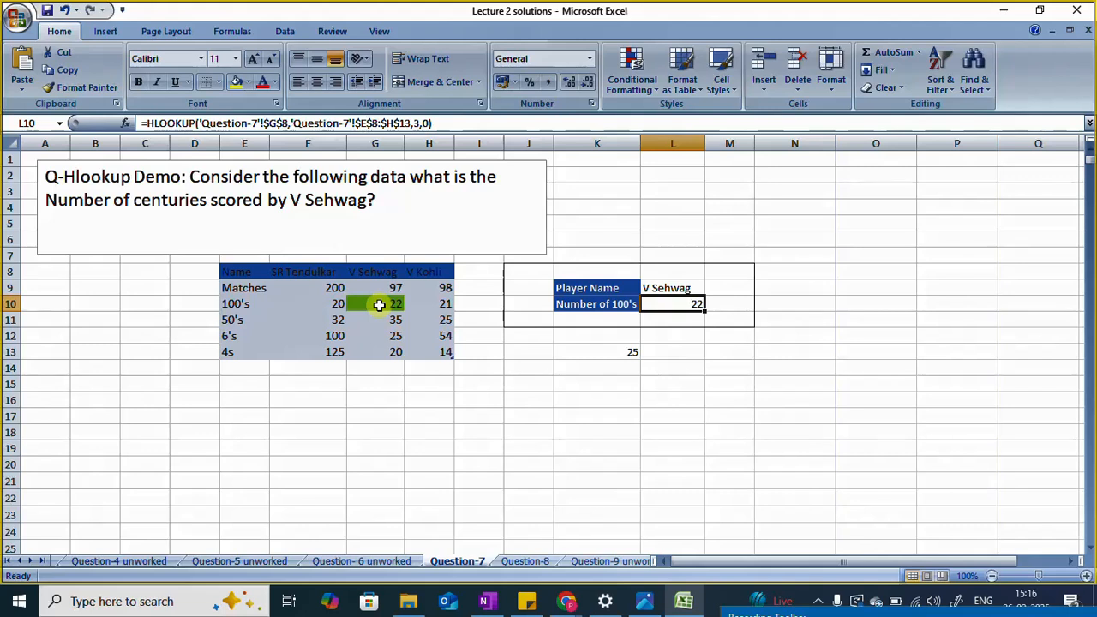
{"action": "left_click", "coordinate": [688, 287]}
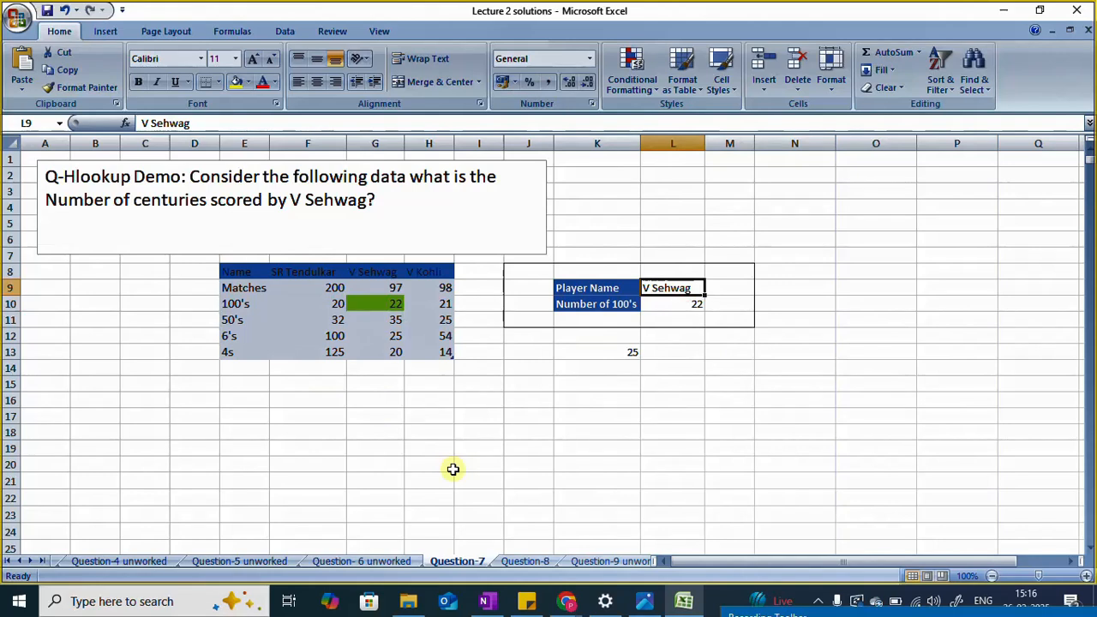
Step: Change the lookup value of the HLOOKUP formula in L10 to $H$8, the V Kohli header
{"action": "left_click", "coordinate": [670, 304]}
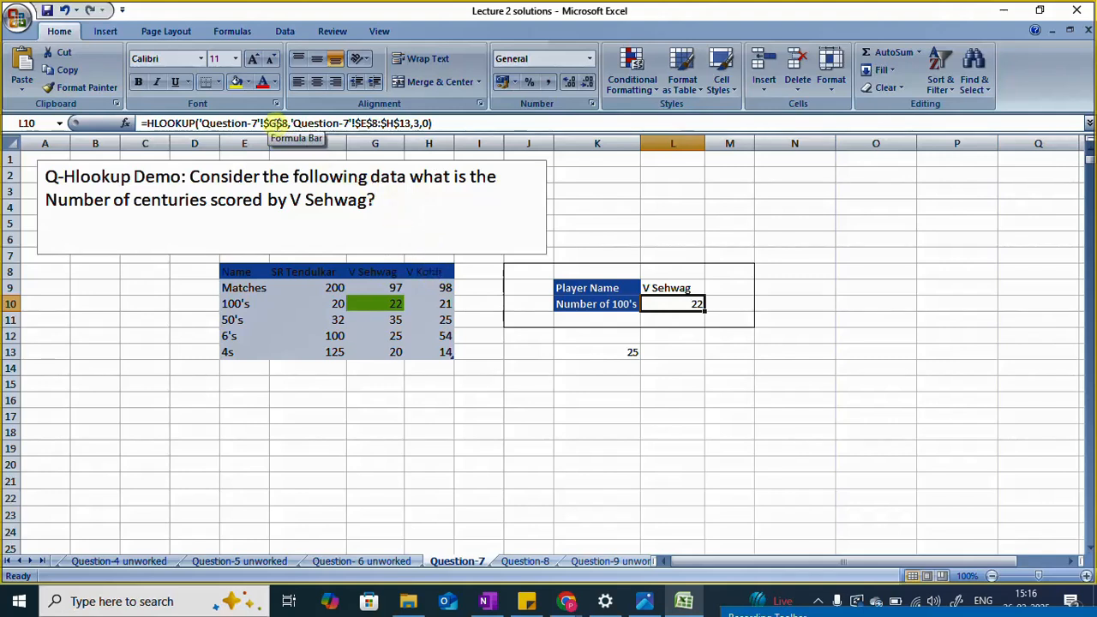
{"action": "left_click", "coordinate": [276, 123]}
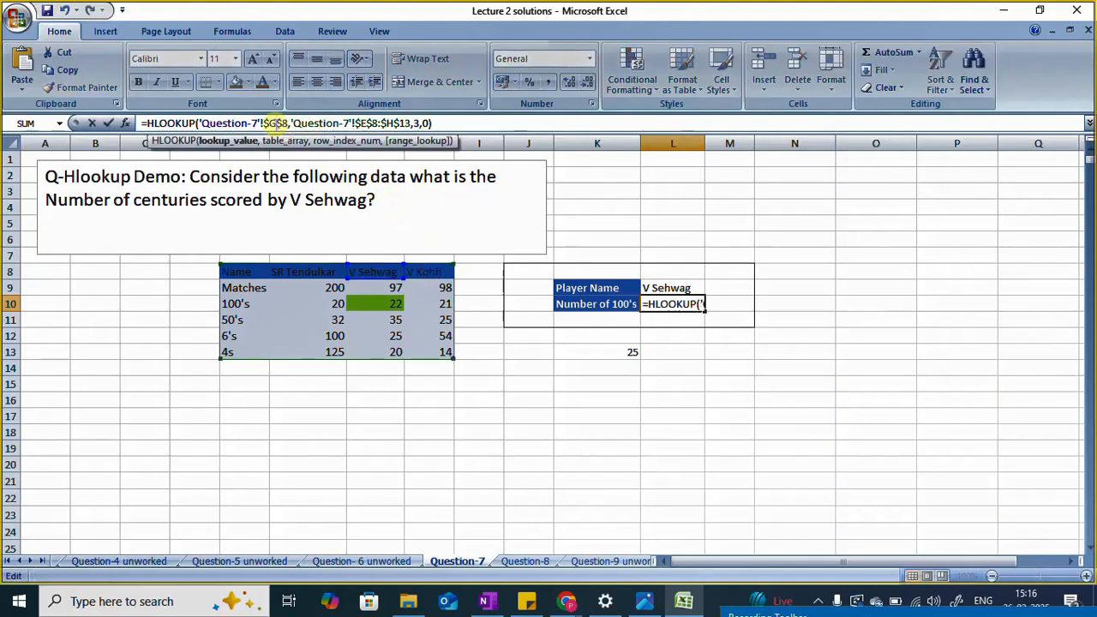
{"action": "key", "text": "BackSpace"}
{"action": "type", "text": "H"}
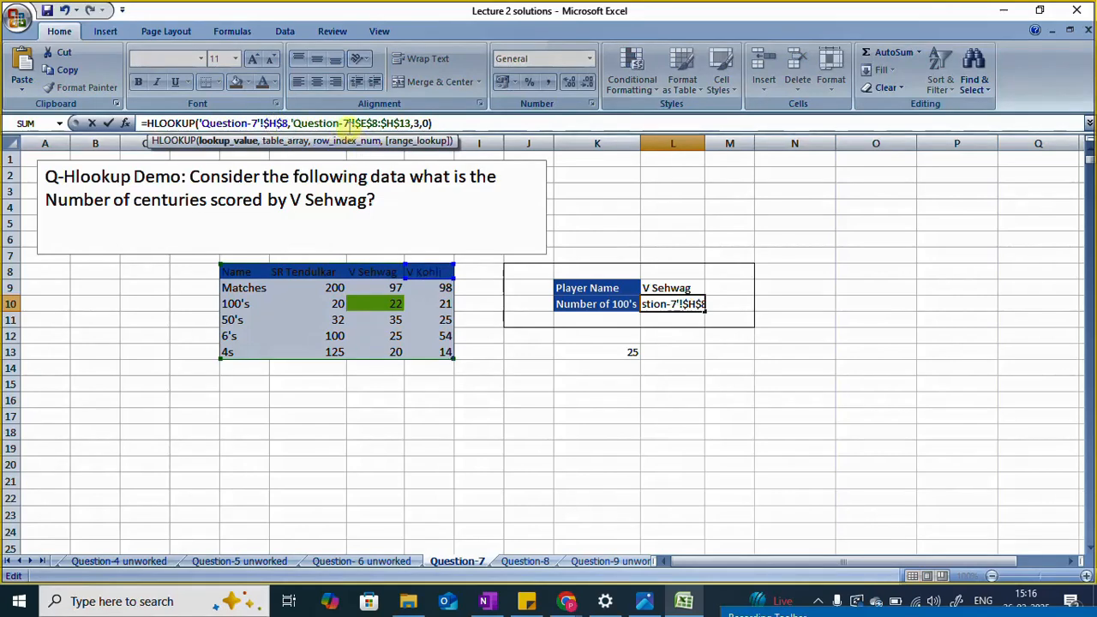
{"action": "double_click", "coordinate": [365, 123]}
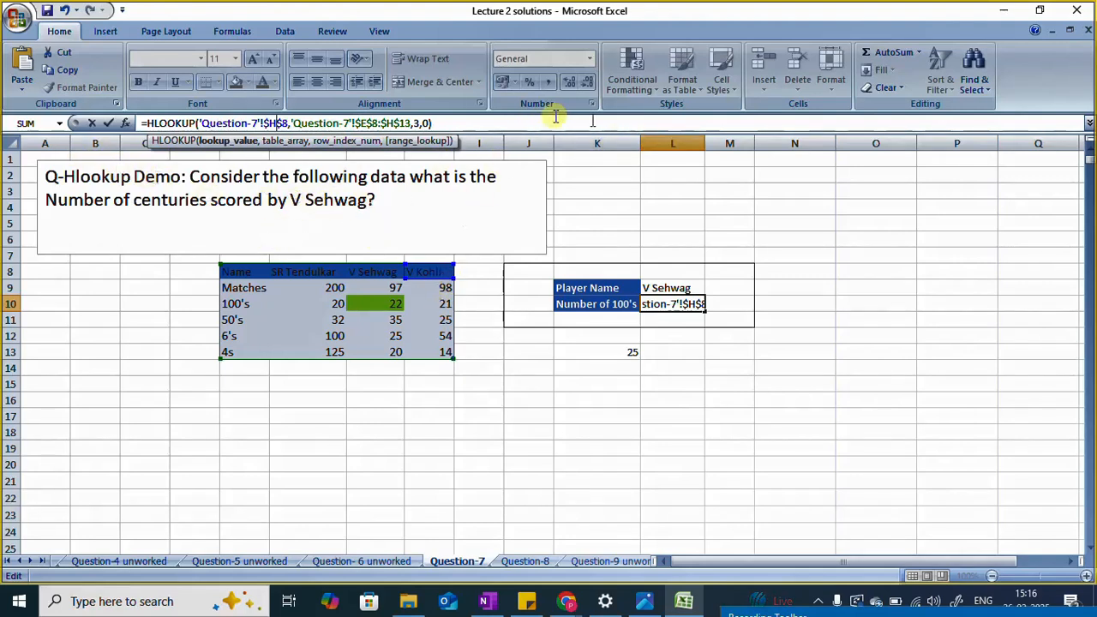
{"action": "key", "text": "Right"}
{"action": "key", "text": "Right"}
{"action": "key", "text": "Right"}
{"action": "key", "text": "Right"}
{"action": "key", "text": "Right"}
{"action": "key", "text": "Right"}
{"action": "key", "text": "Right"}
{"action": "key", "text": "Right"}
{"action": "key", "text": "Right"}
{"action": "key", "text": "Right"}
{"action": "key", "text": "Right"}
{"action": "key", "text": "Right"}
{"action": "key", "text": "Right"}
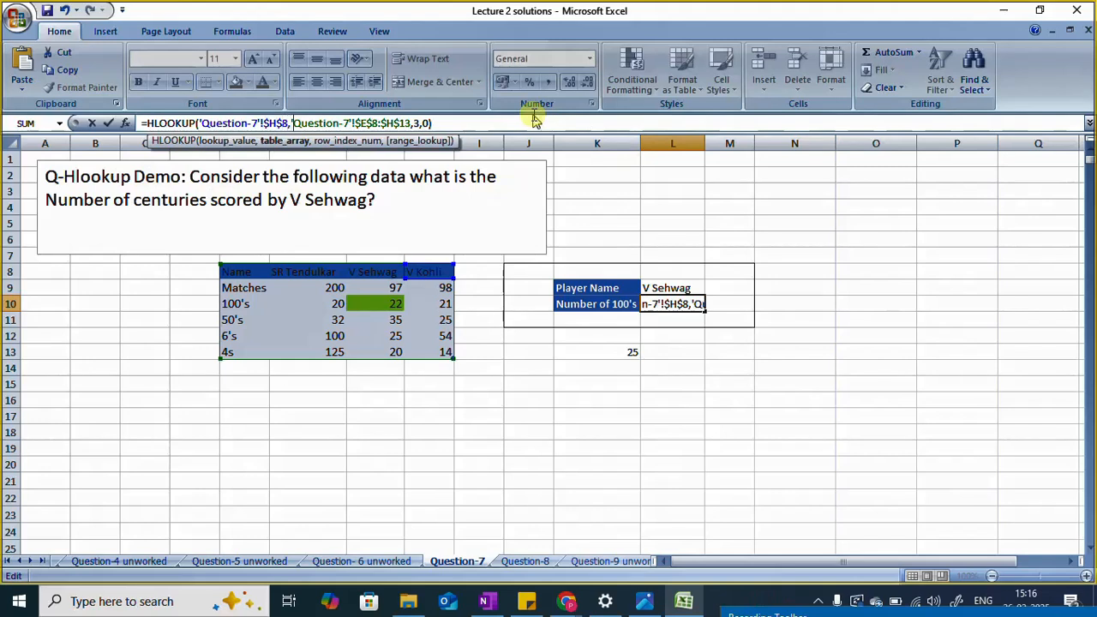
{"action": "key", "text": "Right"}
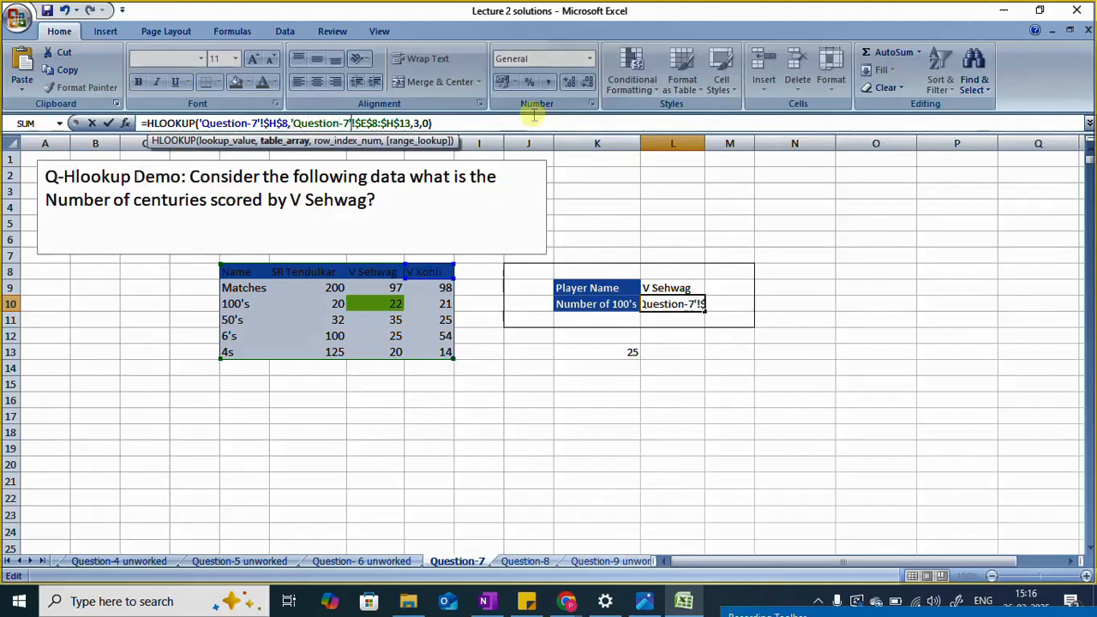
{"action": "key", "text": "Return"}
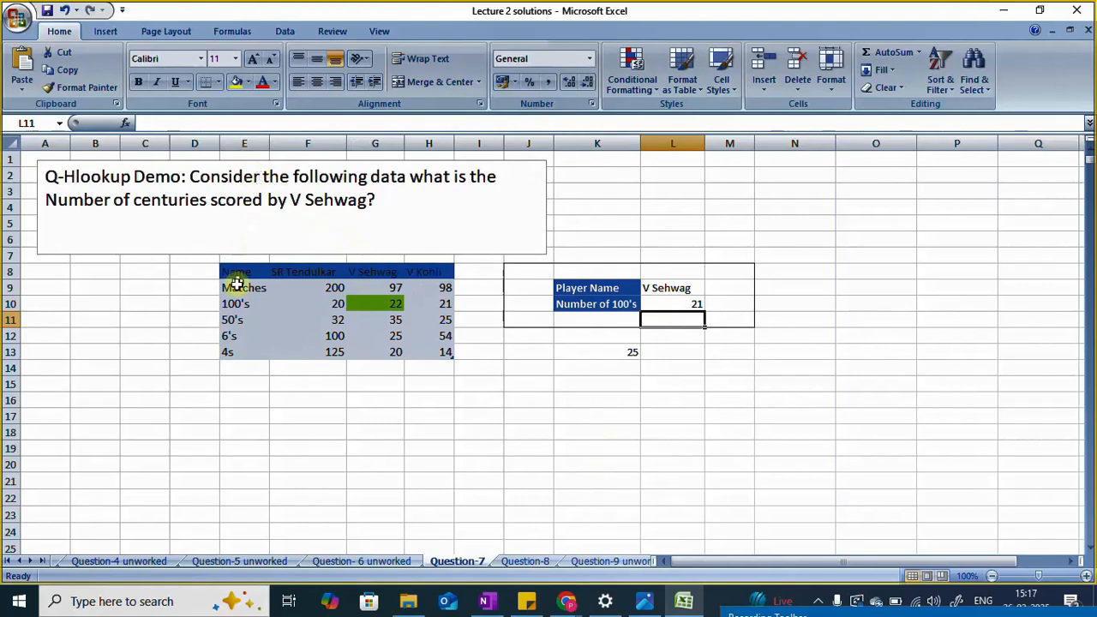
Step: Set the row index of the HLOOKUP formula in L10 to 4 and compare its result with V Kohli's 50's in H11
{"action": "left_click", "coordinate": [683, 304]}
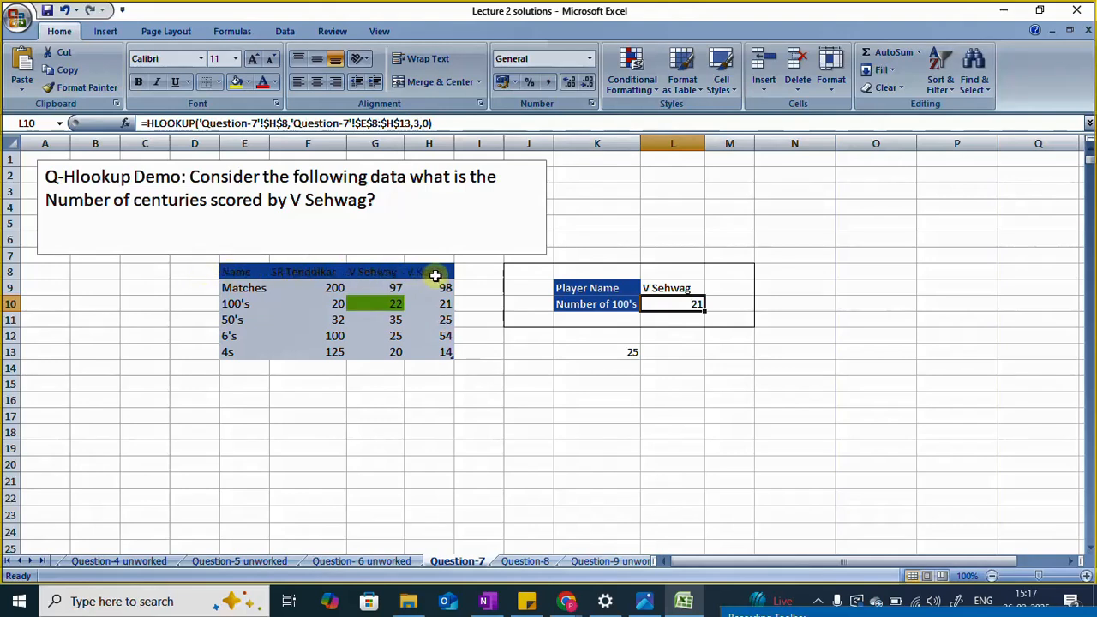
{"action": "left_click", "coordinate": [420, 123]}
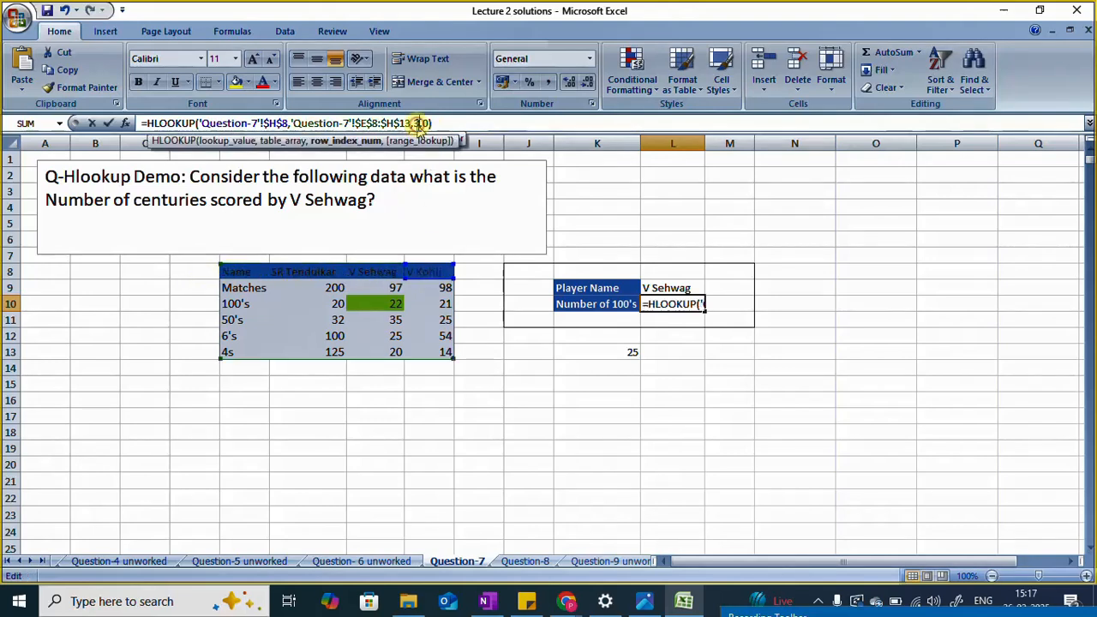
{"action": "key", "text": "BackSpace"}
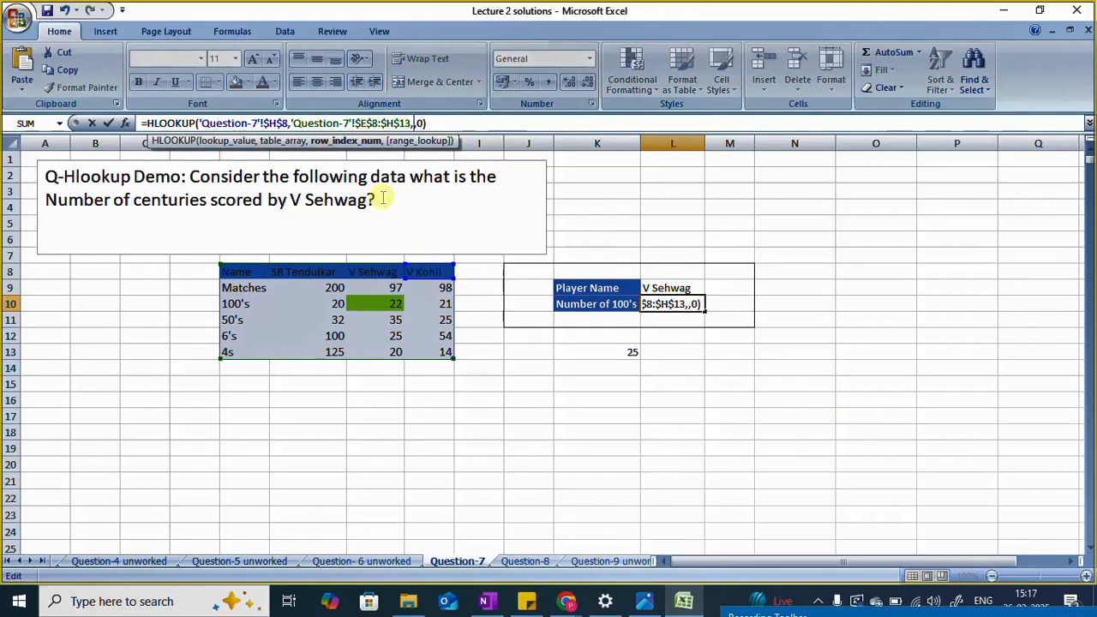
{"action": "type", "text": "4"}
{"action": "key", "text": "Return"}
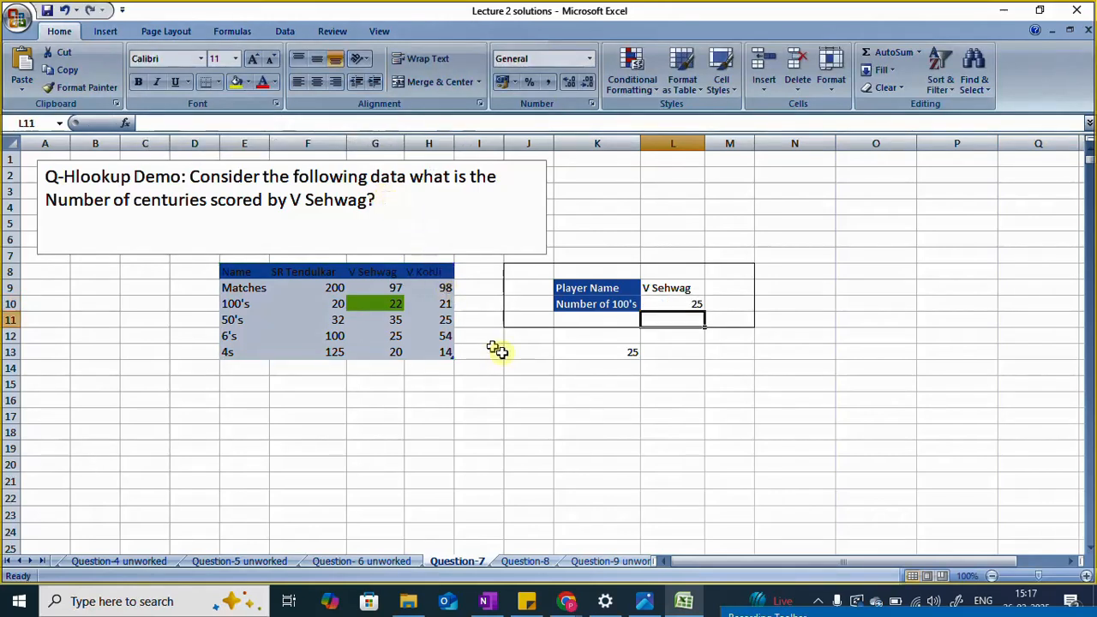
{"action": "left_click", "coordinate": [692, 305]}
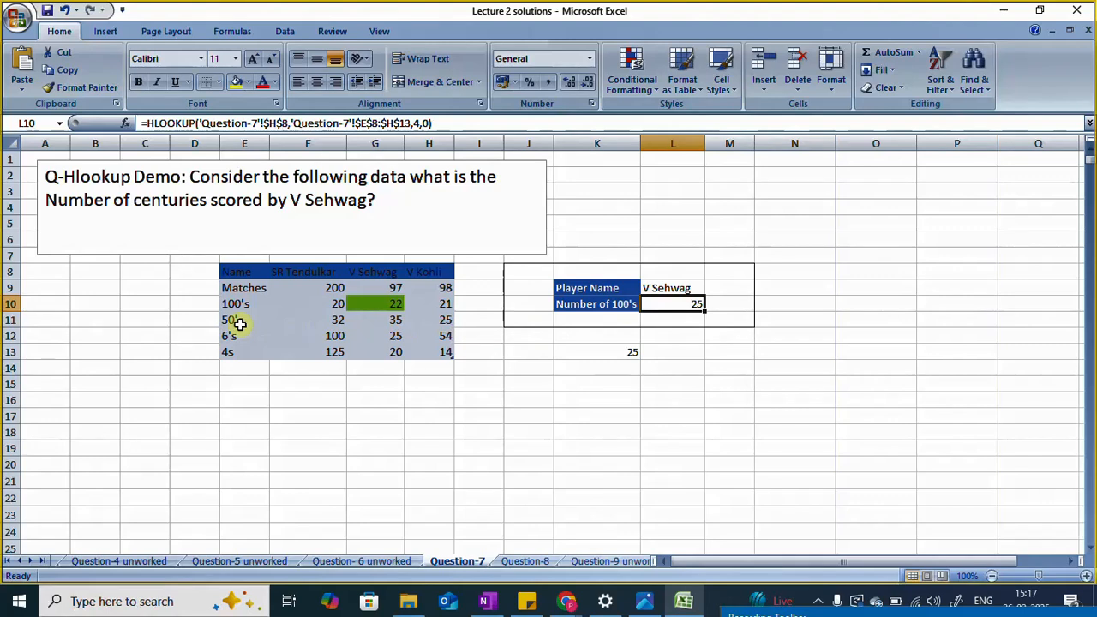
{"action": "left_click", "coordinate": [444, 326]}
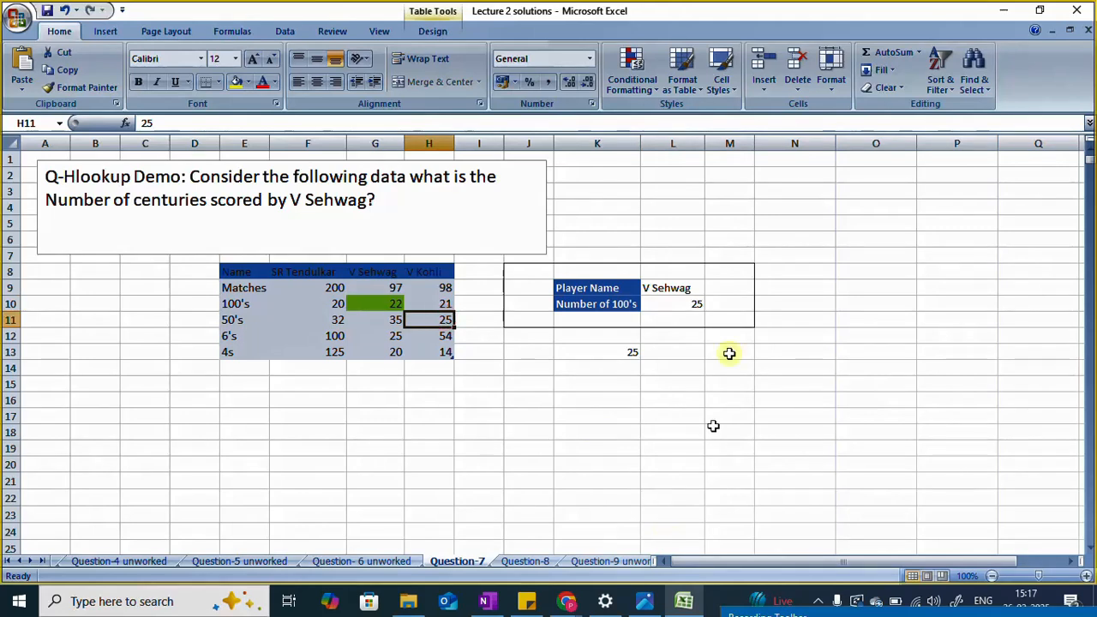
Step: Set the row index of the HLOOKUP formula in L10 to 3 for the 100's row
{"action": "left_click", "coordinate": [678, 305]}
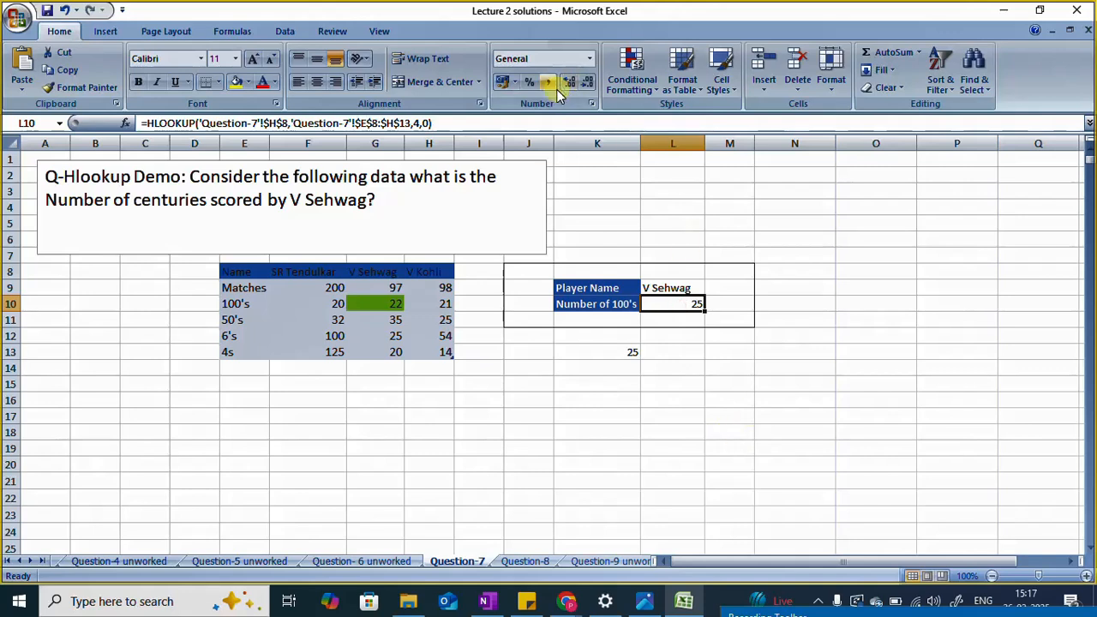
{"action": "left_click", "coordinate": [417, 125]}
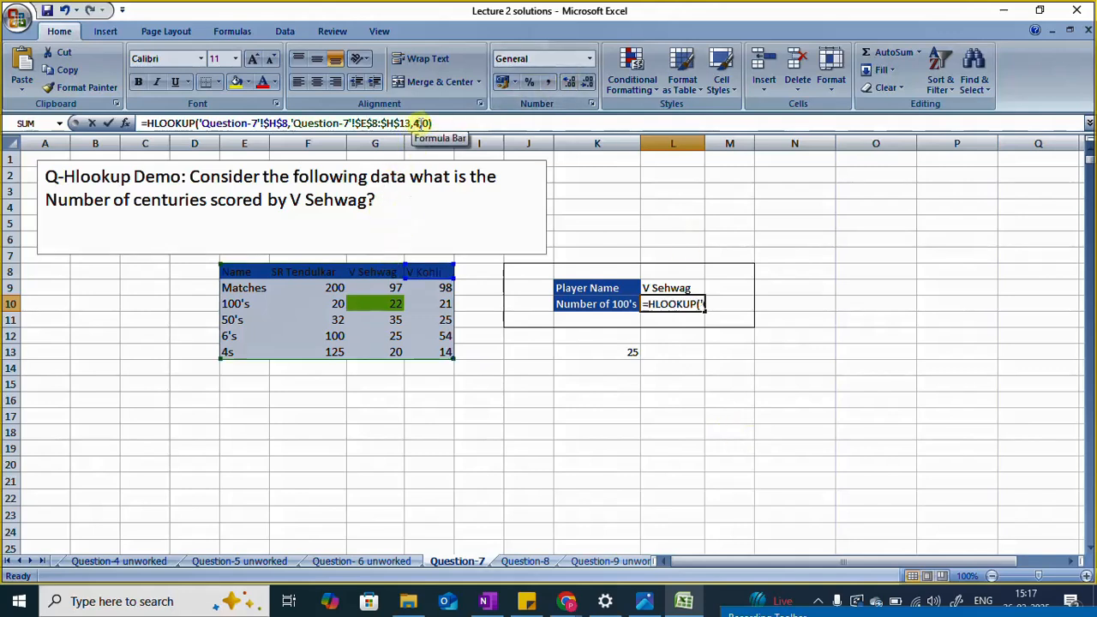
{"action": "key", "text": "BackSpace"}
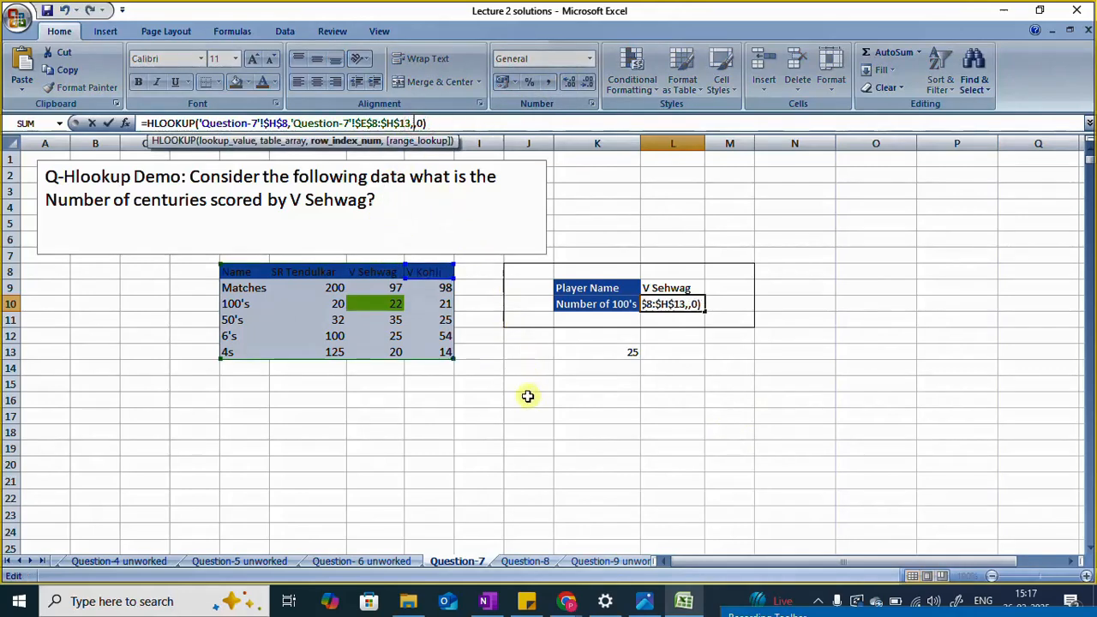
{"action": "type", "text": "3"}
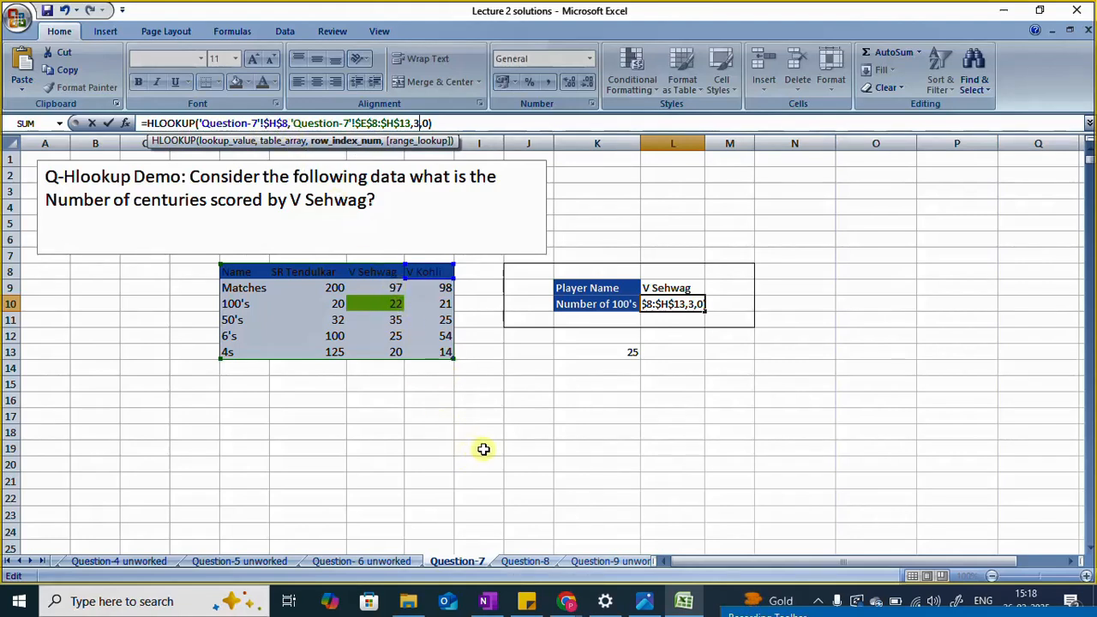
{"action": "key", "text": "Return"}
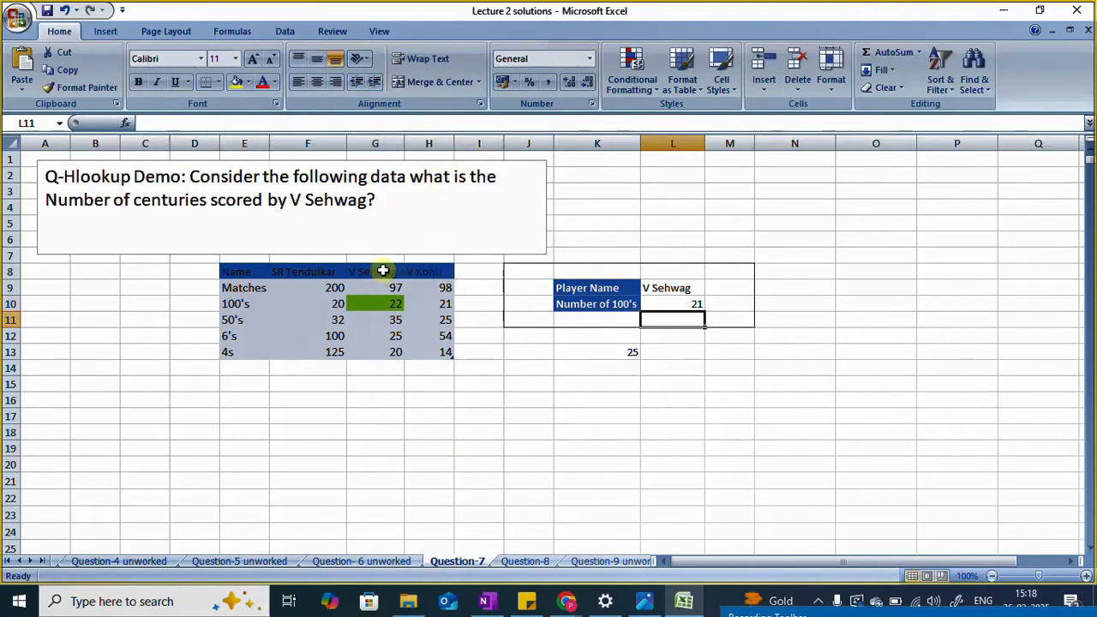
Step: Set the lookup value of the HLOOKUP formula in L10 to $G$8, the V Sehwag header, and check the formula
{"action": "left_click", "coordinate": [671, 303]}
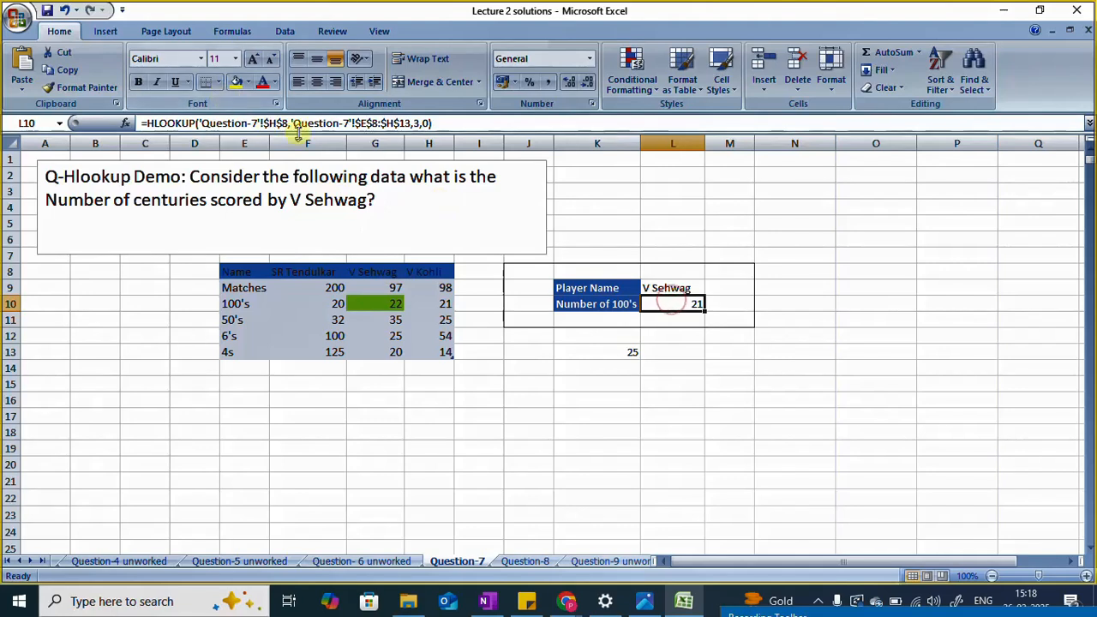
{"action": "left_click", "coordinate": [276, 122]}
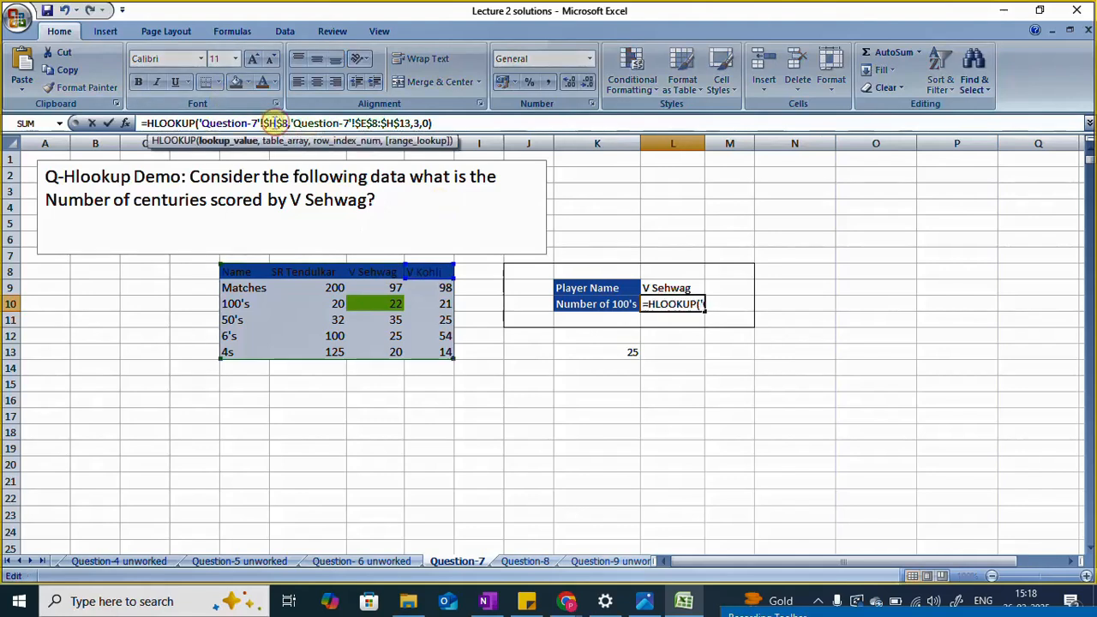
{"action": "key", "text": "BackSpace"}
{"action": "type", "text": "G"}
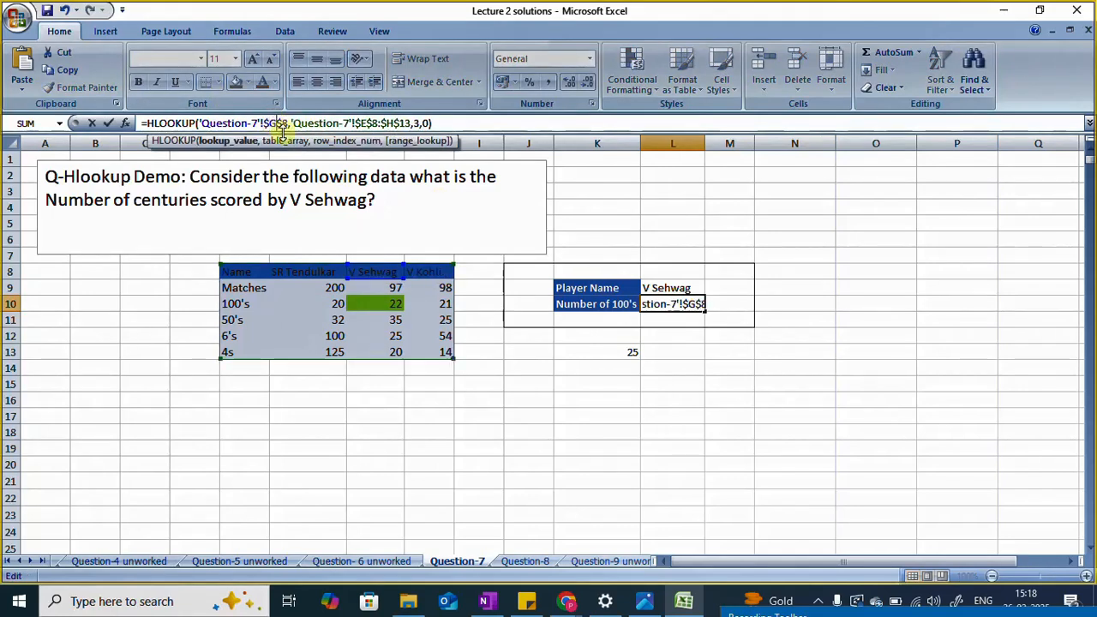
{"action": "key", "text": "Return"}
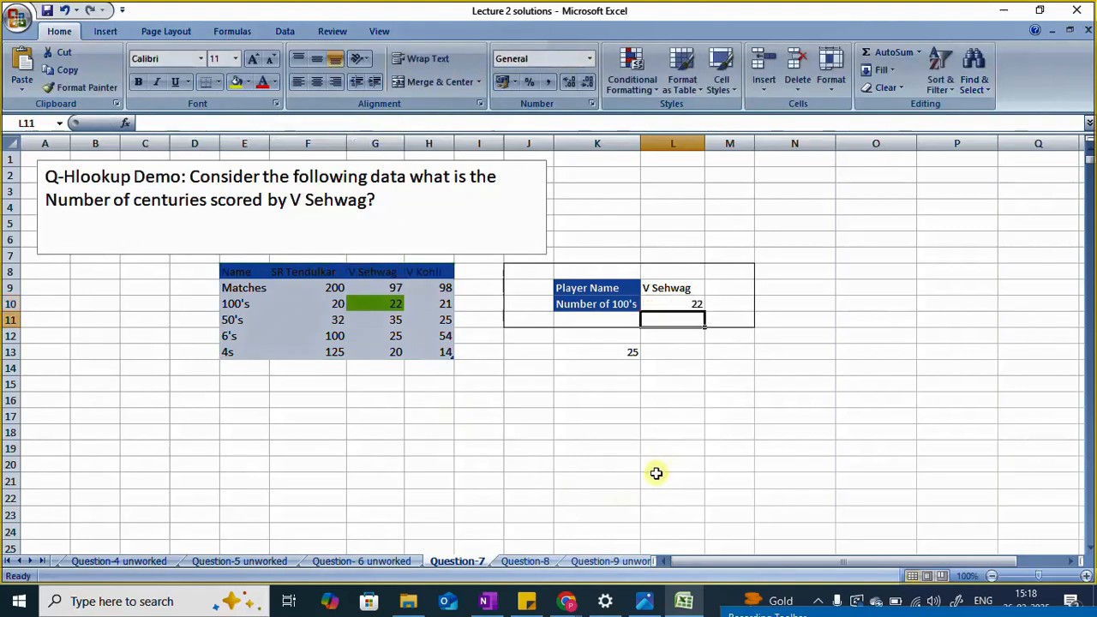
{"action": "left_click", "coordinate": [674, 305]}
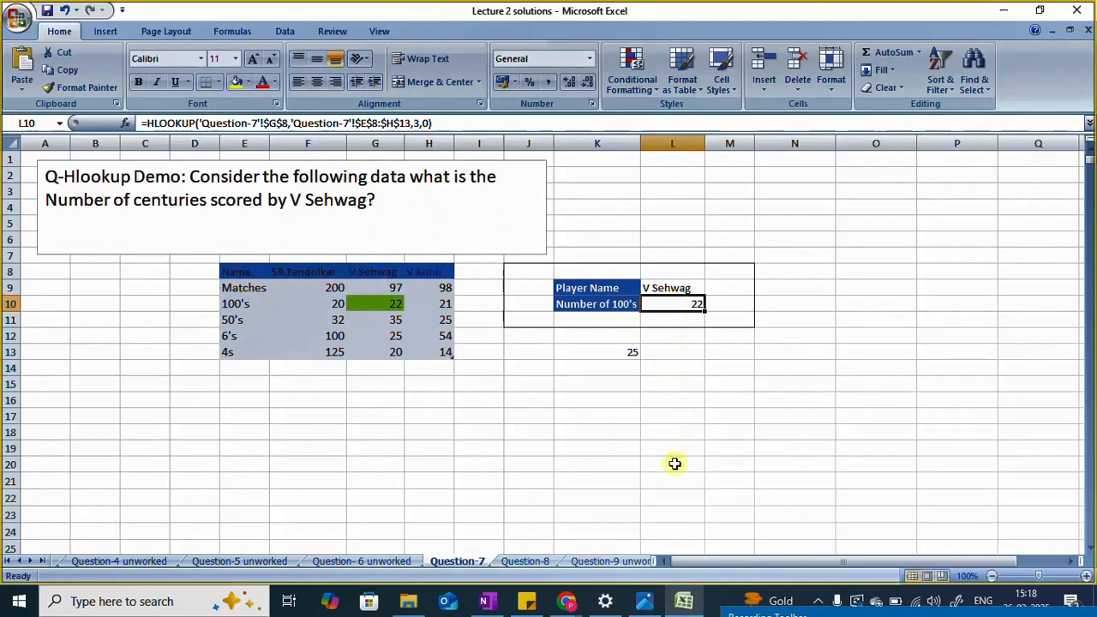
{"action": "left_click", "coordinate": [675, 463]}
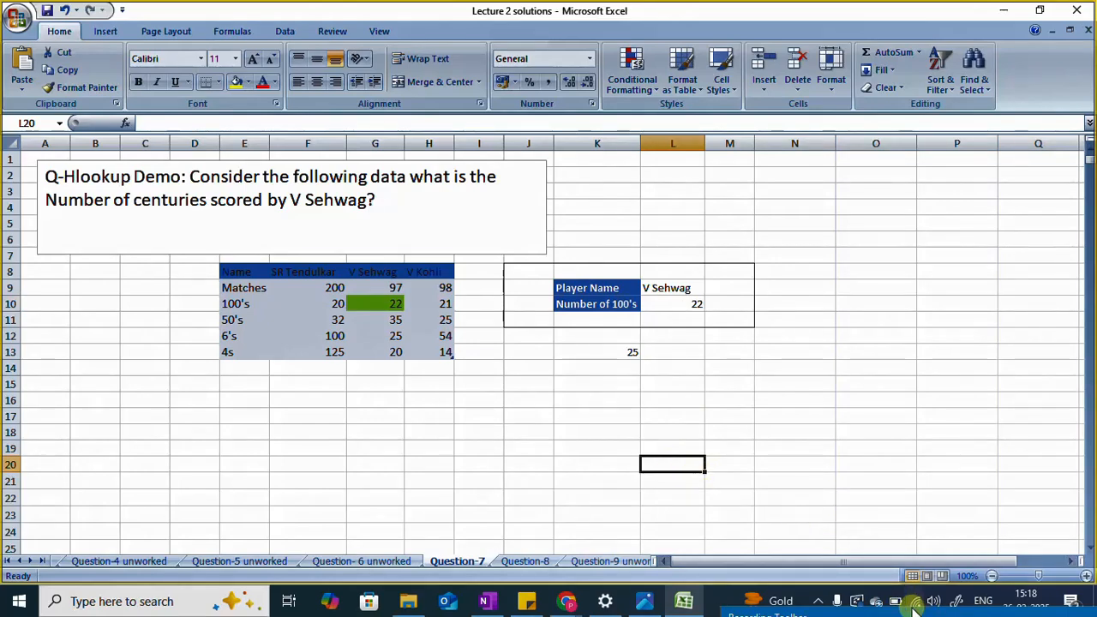
{"action": "left_click_drag", "start_coordinate": [910, 612], "coordinate": [882, 450]}
{"action": "left_click", "coordinate": [1037, 508]}
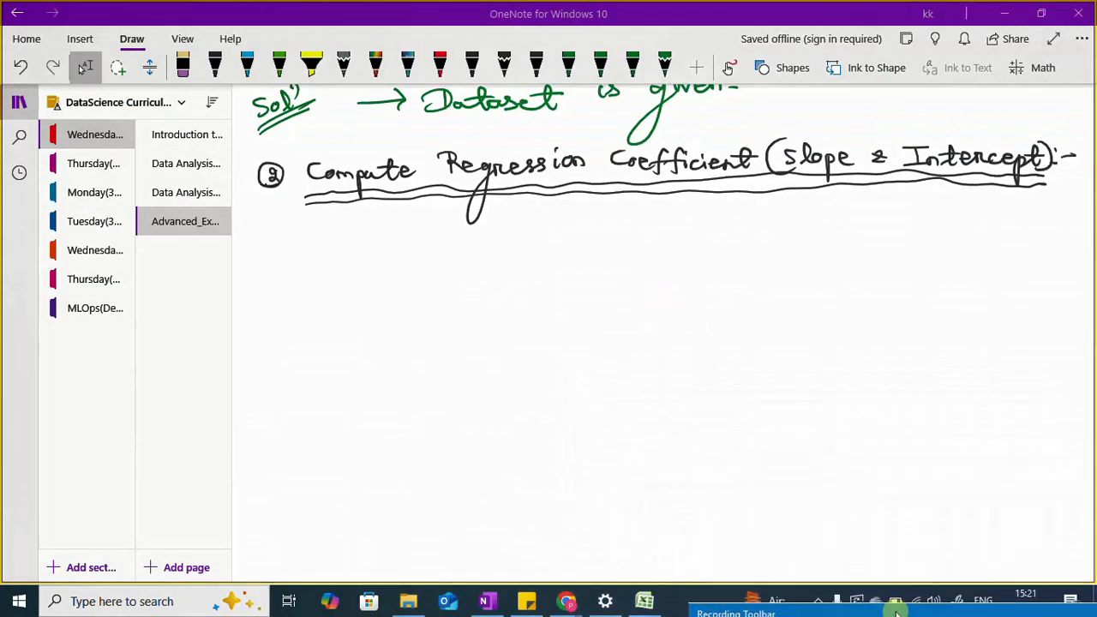
{"action": "left_click_drag", "start_coordinate": [897, 612], "coordinate": [896, 616]}
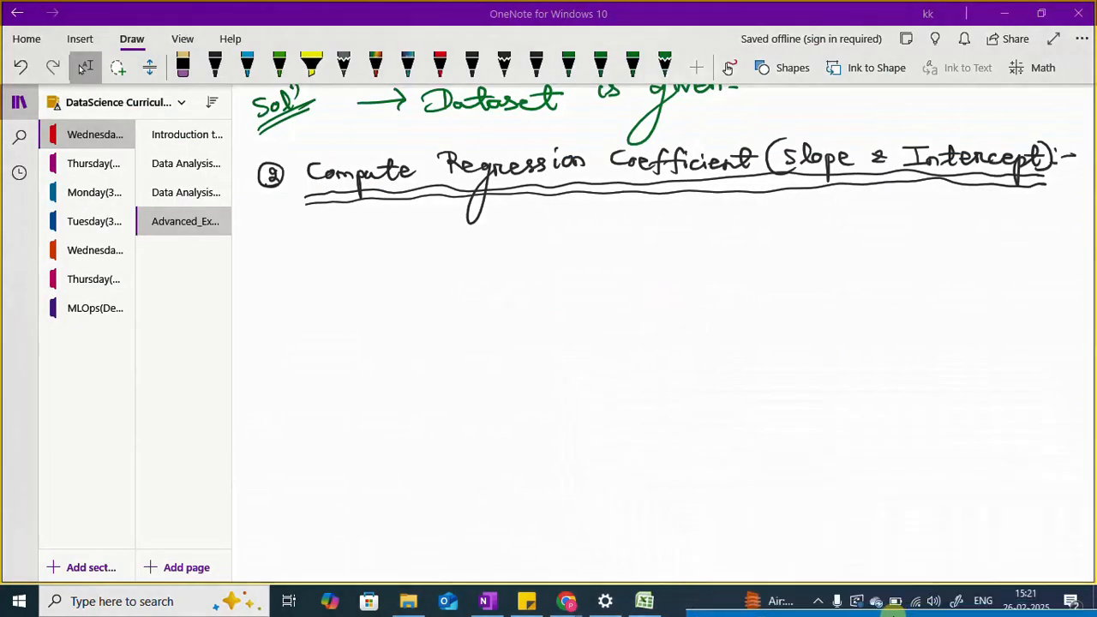
Step: Draw black x and y axes with labels below the regression coefficient heading and add a rising red line between them
{"action": "left_click", "coordinate": [216, 72]}
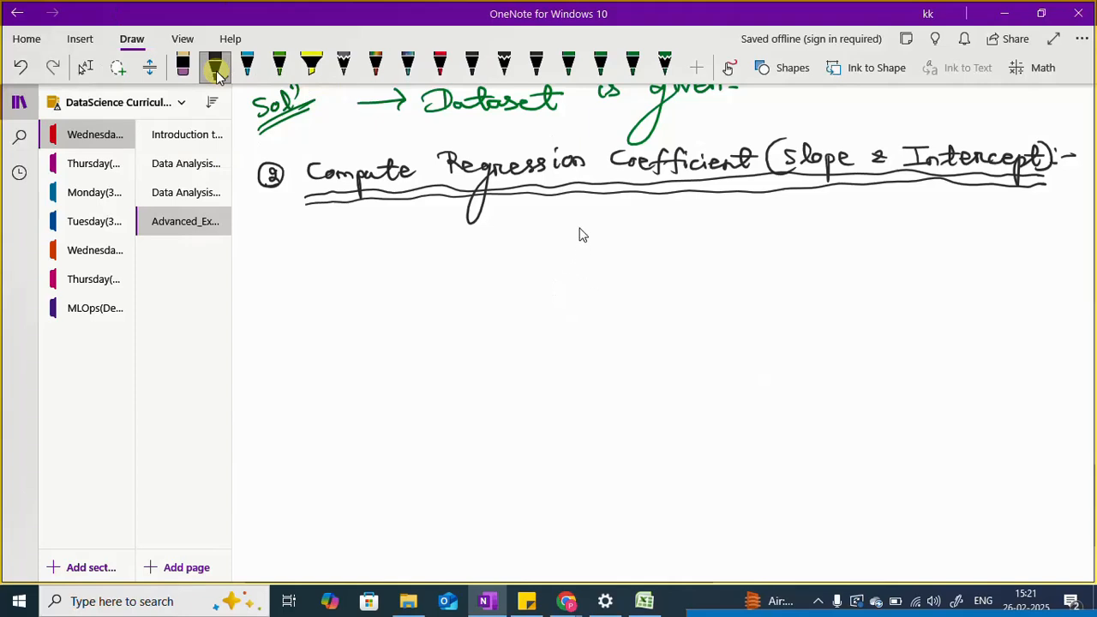
{"action": "mouse_move", "coordinate": [576, 227]}
{"action": "left_mouse_down"}
{"action": "mouse_move", "coordinate": [575, 437]}
{"action": "mouse_move", "coordinate": [882, 424]}
{"action": "left_mouse_up"}
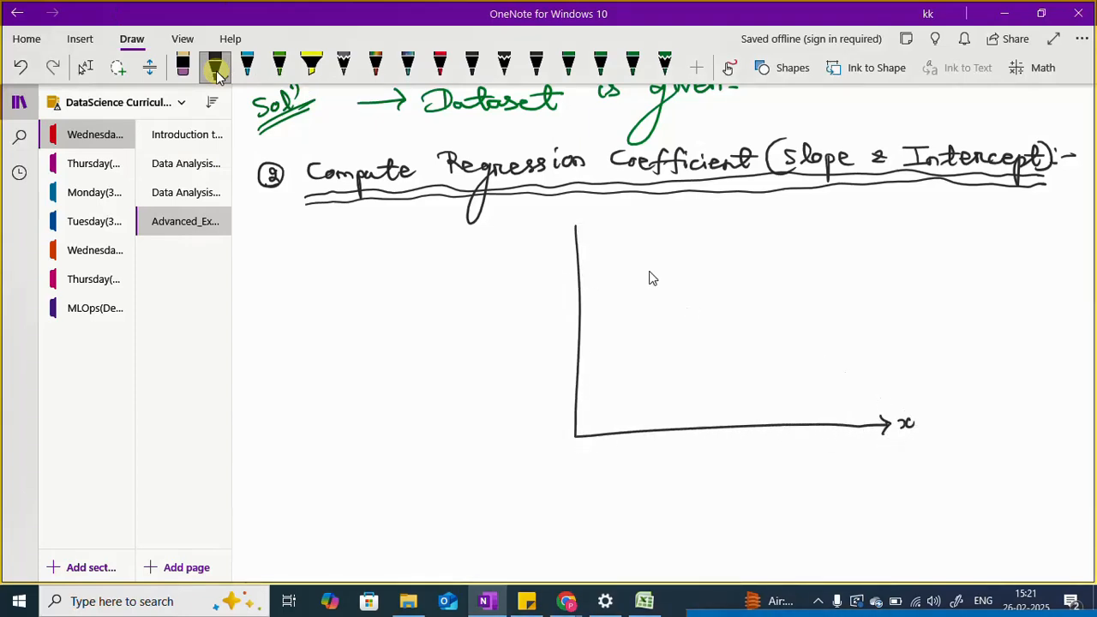
{"action": "left_click_drag", "start_coordinate": [543, 231], "coordinate": [546, 266]}
{"action": "left_click", "coordinate": [442, 75]}
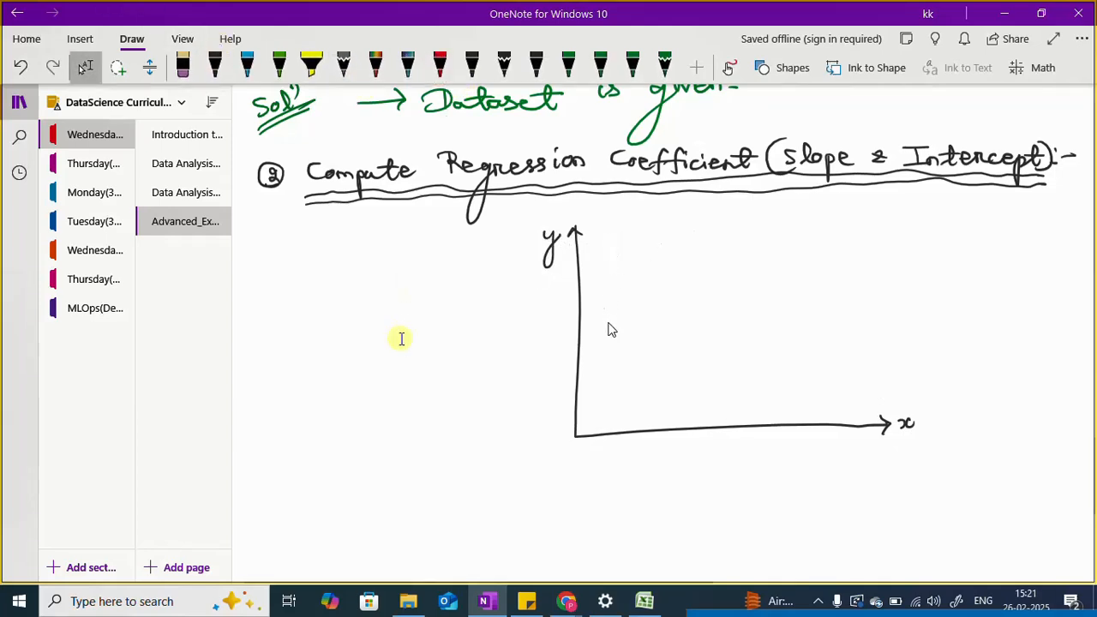
{"action": "left_click_drag", "start_coordinate": [609, 324], "coordinate": [812, 246]}
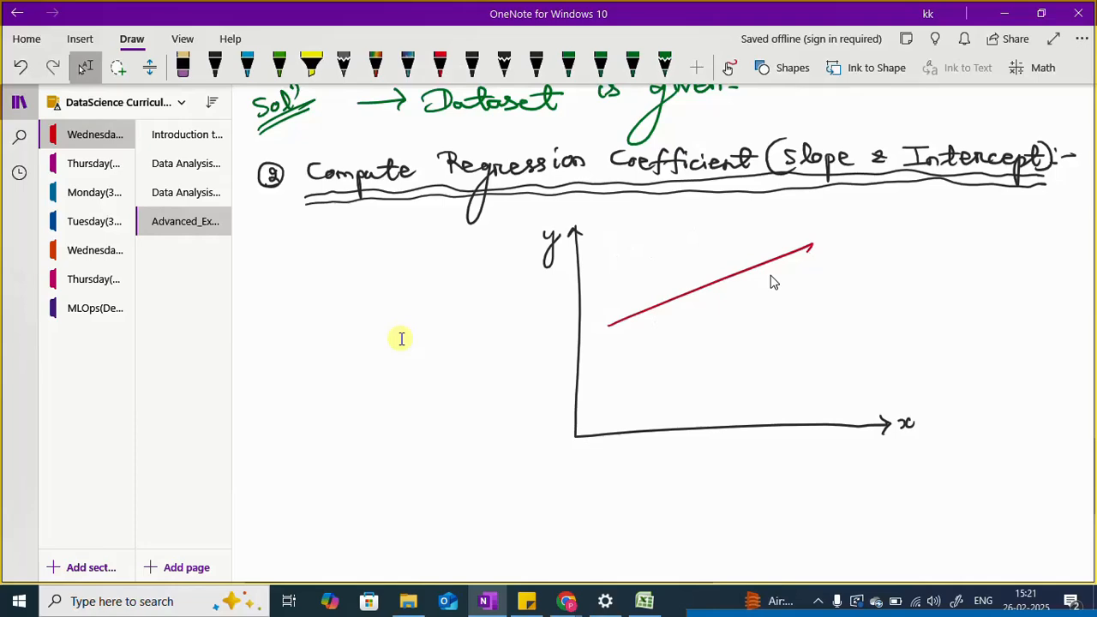
Step: Draw a green arrow from the red line and label it "eqn of line"
{"action": "scroll", "coordinate": [401, 343], "scroll_direction": "up", "scroll_amount": 2}
{"action": "scroll", "coordinate": [455, 420], "scroll_direction": "down", "scroll_amount": 3}
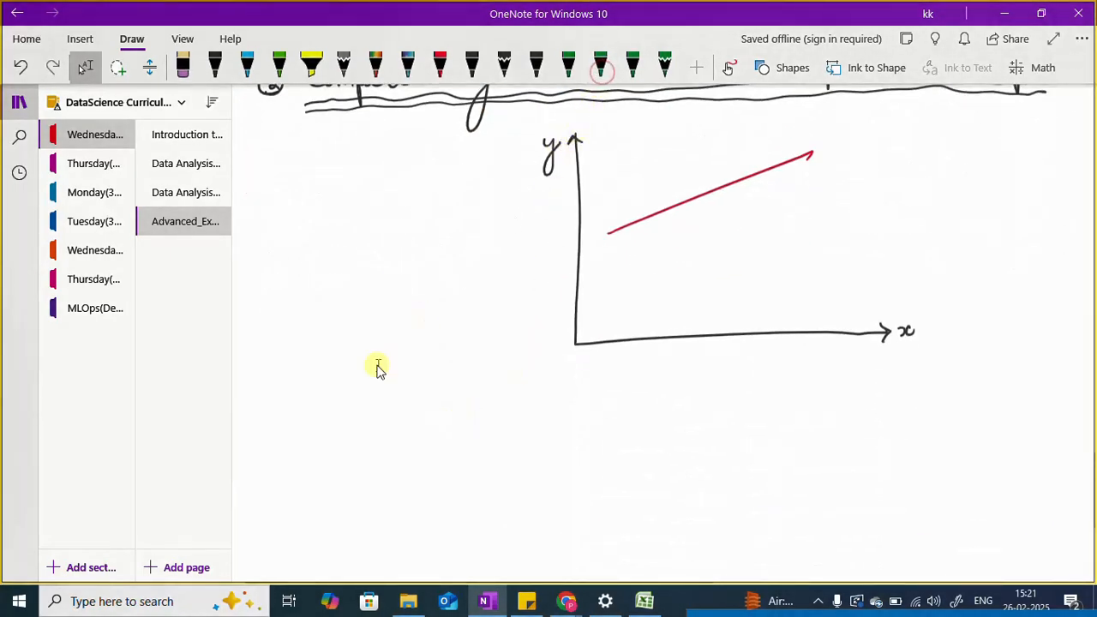
{"action": "left_click", "coordinate": [570, 68]}
{"action": "mouse_move", "coordinate": [785, 162]}
{"action": "left_mouse_down"}
{"action": "mouse_move", "coordinate": [797, 186]}
{"action": "mouse_move", "coordinate": [842, 187]}
{"action": "mouse_move", "coordinate": [876, 205]}
{"action": "left_mouse_up"}
{"action": "left_click_drag", "start_coordinate": [883, 163], "coordinate": [891, 176]}
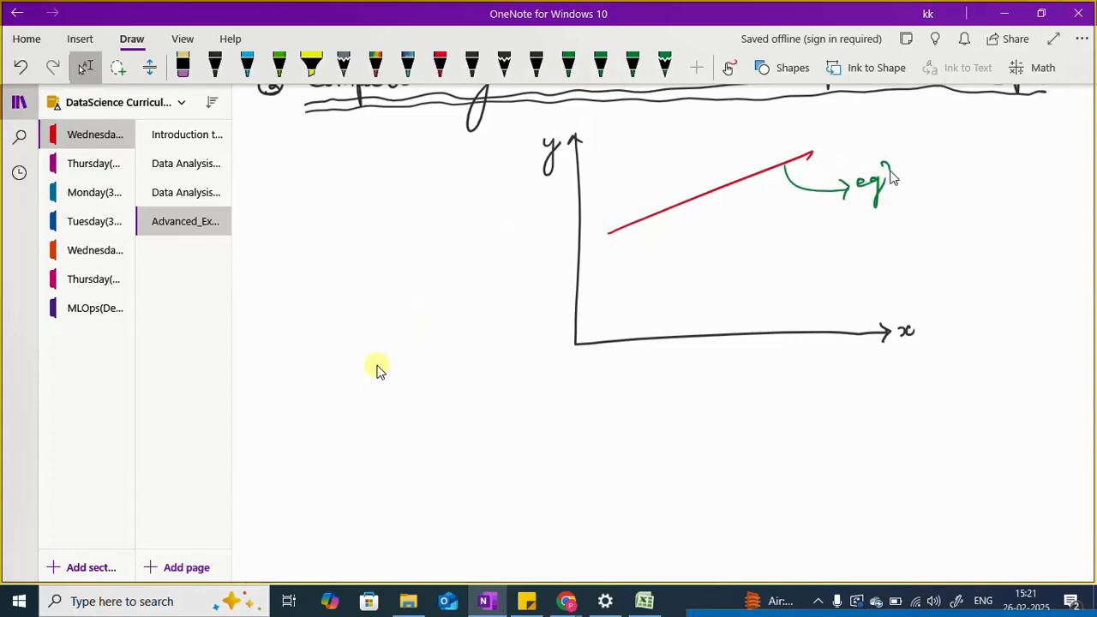
{"action": "mouse_move", "coordinate": [936, 145]}
{"action": "left_mouse_down"}
{"action": "mouse_move", "coordinate": [927, 175]}
{"action": "mouse_move", "coordinate": [953, 172]}
{"action": "mouse_move", "coordinate": [964, 147]}
{"action": "mouse_move", "coordinate": [997, 146]}
{"action": "left_mouse_up"}
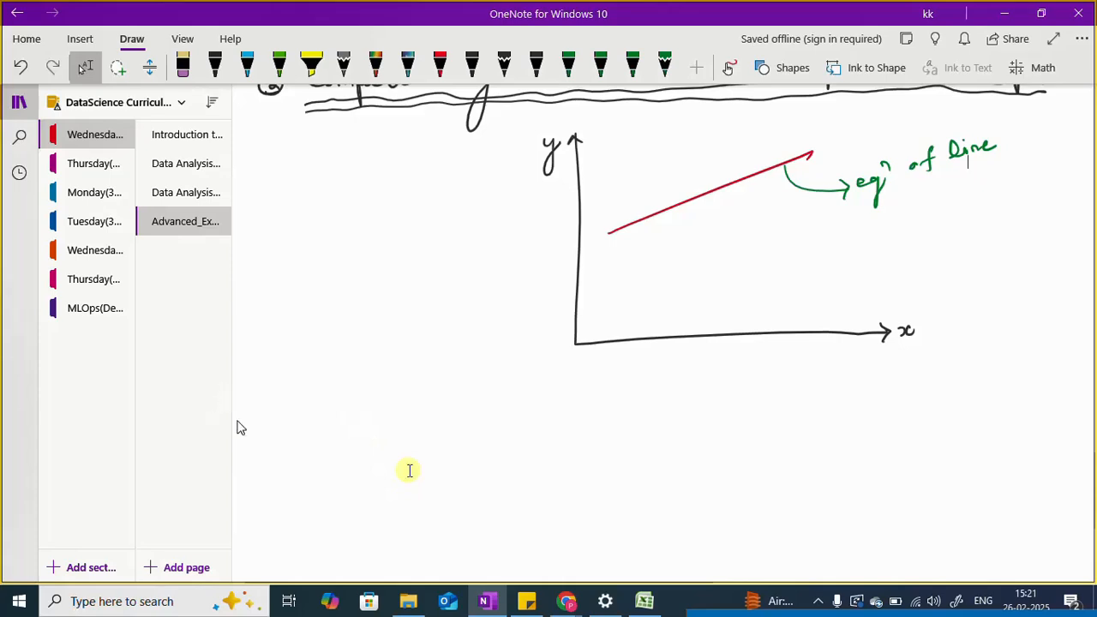
Step: Write the equation y = mx + c in green below the graph and number it as equation 1
{"action": "left_click_drag", "start_coordinate": [301, 426], "coordinate": [306, 465]}
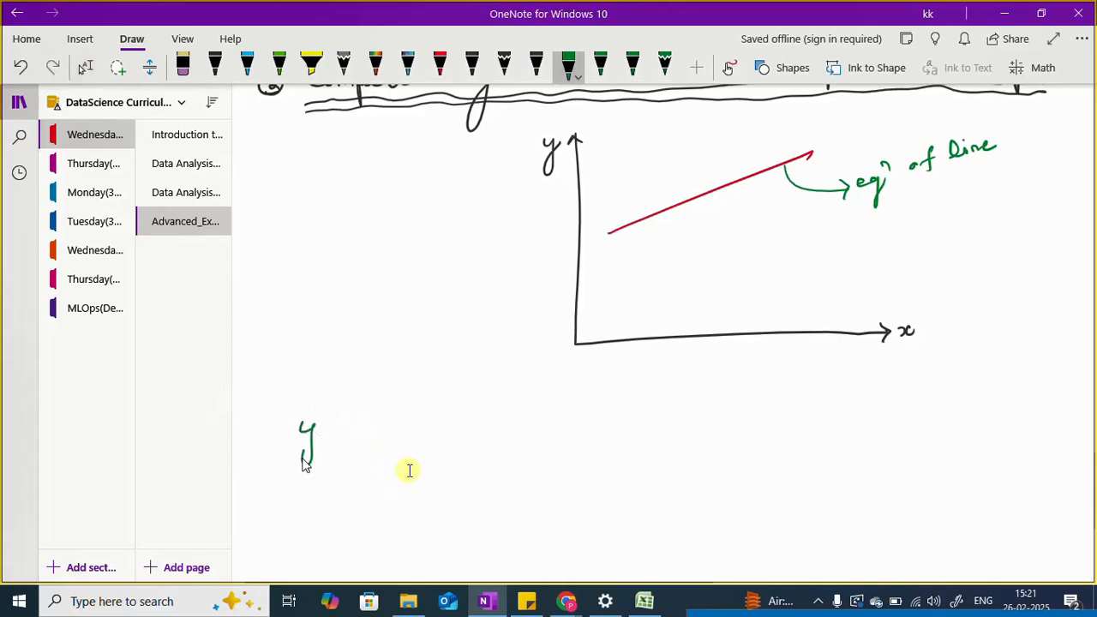
{"action": "mouse_move", "coordinate": [358, 425]}
{"action": "left_mouse_down"}
{"action": "mouse_move", "coordinate": [382, 423]}
{"action": "mouse_move", "coordinate": [382, 433]}
{"action": "mouse_move", "coordinate": [449, 420]}
{"action": "mouse_move", "coordinate": [455, 432]}
{"action": "left_mouse_up"}
{"action": "mouse_move", "coordinate": [464, 417]}
{"action": "left_mouse_down"}
{"action": "mouse_move", "coordinate": [464, 430]}
{"action": "mouse_move", "coordinate": [585, 422]}
{"action": "left_mouse_up"}
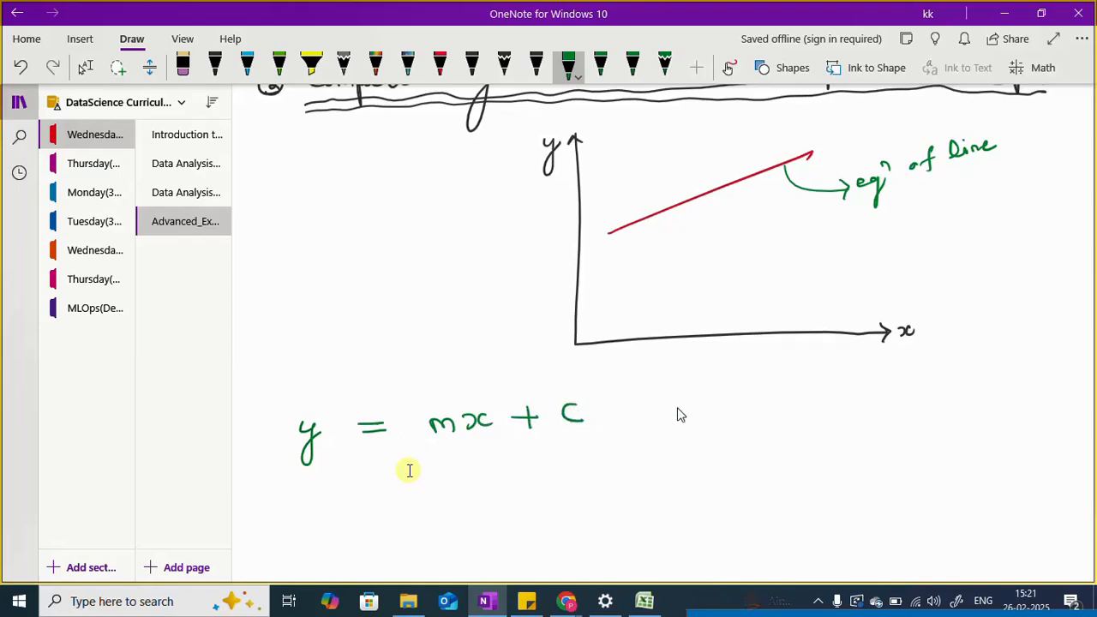
{"action": "left_click_drag", "start_coordinate": [653, 414], "coordinate": [750, 426]}
Step: Annotate the line equation with red arrows, labelling m as "slope" and c as "Y-Intercept"
{"action": "scroll", "coordinate": [410, 470], "scroll_direction": "up", "scroll_amount": 5}
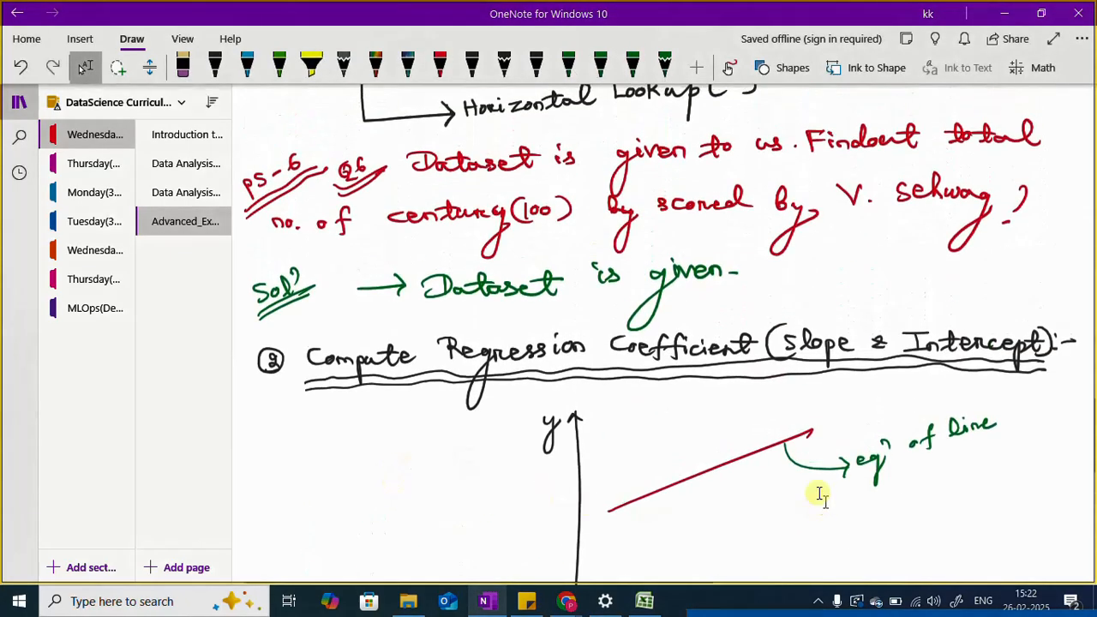
{"action": "scroll", "coordinate": [934, 391], "scroll_direction": "down", "scroll_amount": 5}
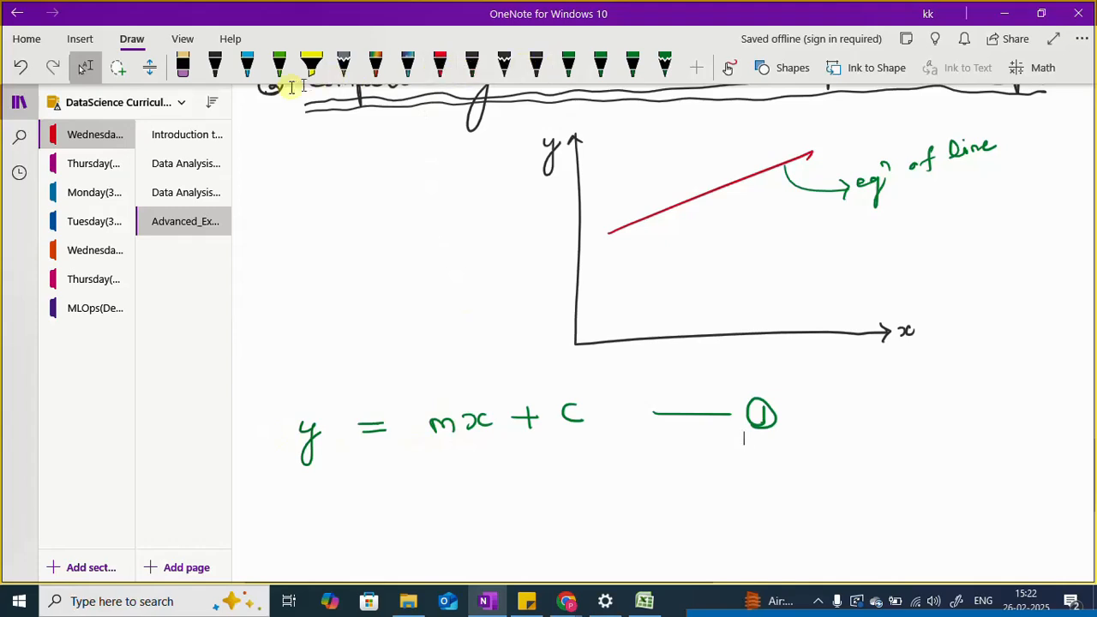
{"action": "left_click", "coordinate": [439, 72]}
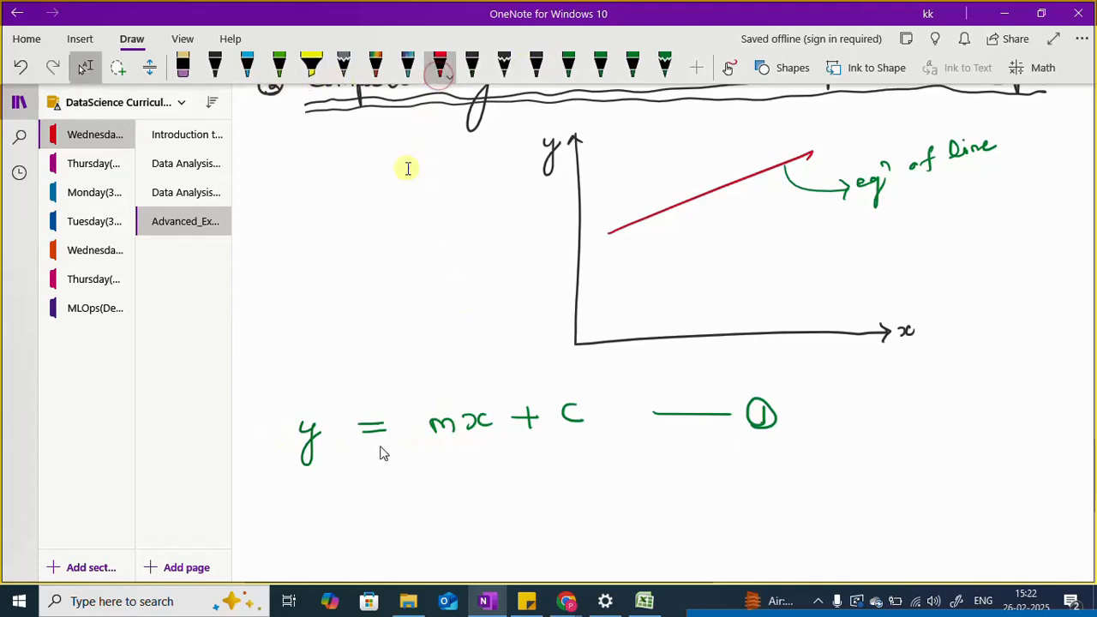
{"action": "mouse_move", "coordinate": [448, 442]}
{"action": "left_mouse_down"}
{"action": "mouse_move", "coordinate": [431, 495]}
{"action": "mouse_move", "coordinate": [381, 524]}
{"action": "mouse_move", "coordinate": [431, 511]}
{"action": "left_mouse_up"}
{"action": "mouse_move", "coordinate": [569, 435]}
{"action": "left_mouse_down"}
{"action": "mouse_move", "coordinate": [571, 456]}
{"action": "mouse_move", "coordinate": [605, 477]}
{"action": "mouse_move", "coordinate": [606, 493]}
{"action": "mouse_move", "coordinate": [634, 505]}
{"action": "mouse_move", "coordinate": [652, 487]}
{"action": "mouse_move", "coordinate": [665, 499]}
{"action": "mouse_move", "coordinate": [691, 495]}
{"action": "left_mouse_up"}
{"action": "left_click_drag", "start_coordinate": [687, 480], "coordinate": [705, 478]}
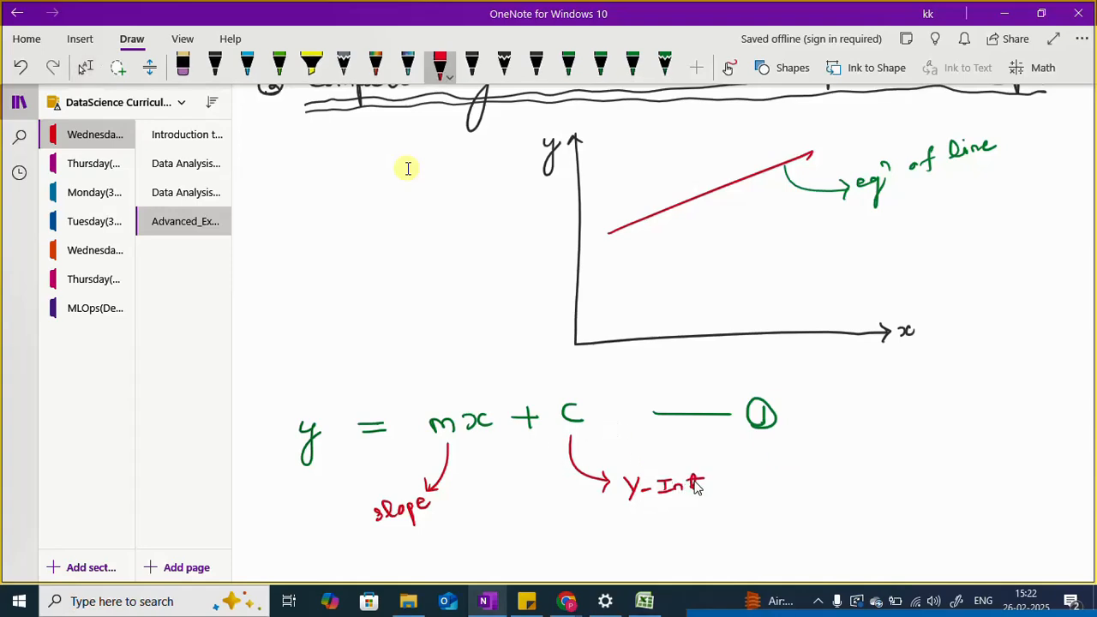
{"action": "scroll", "coordinate": [580, 249], "scroll_direction": "down", "scroll_amount": 1}
{"action": "scroll", "coordinate": [580, 248], "scroll_direction": "down", "scroll_amount": 1}
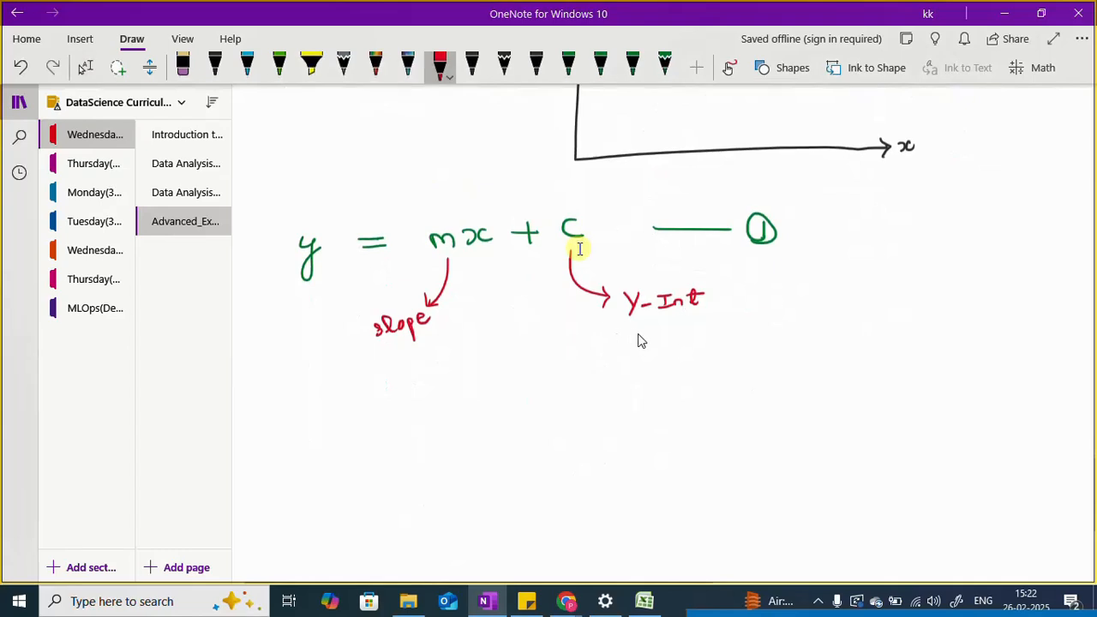
{"action": "mouse_move", "coordinate": [695, 296]}
{"action": "left_mouse_down"}
{"action": "mouse_move", "coordinate": [701, 309]}
{"action": "mouse_move", "coordinate": [754, 308]}
{"action": "mouse_move", "coordinate": [766, 320]}
{"action": "mouse_move", "coordinate": [780, 297]}
{"action": "left_mouse_up"}
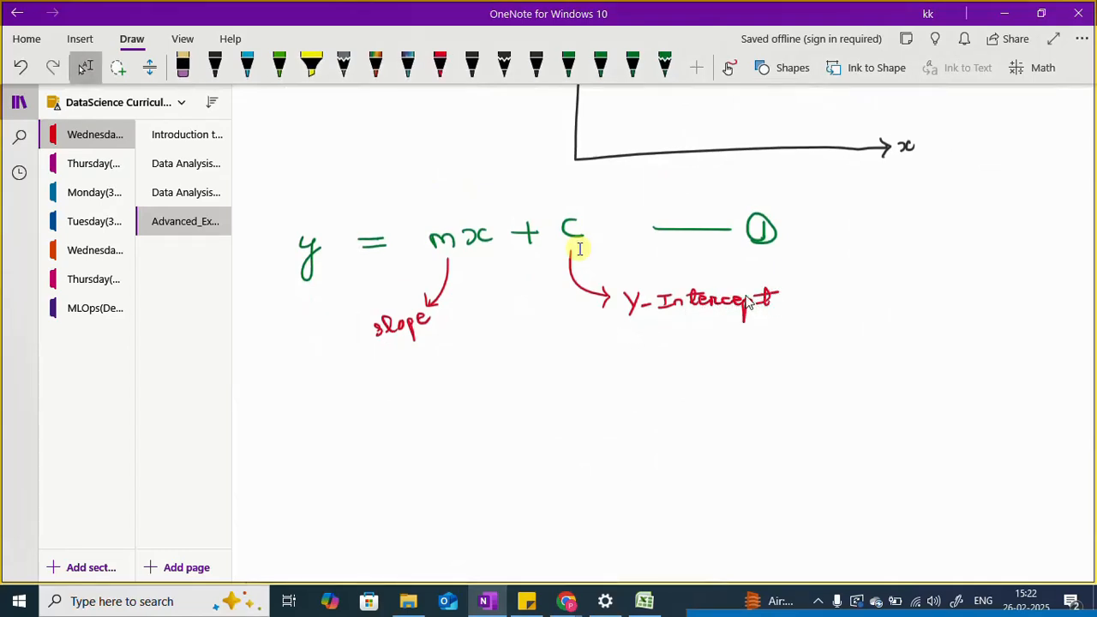
Step: Extend the line with green dashes across the y-axis, mark the crossing point and origin O, and brace the distance as c
{"action": "scroll", "coordinate": [713, 338], "scroll_direction": "up", "scroll_amount": 1}
{"action": "scroll", "coordinate": [713, 338], "scroll_direction": "up", "scroll_amount": 3}
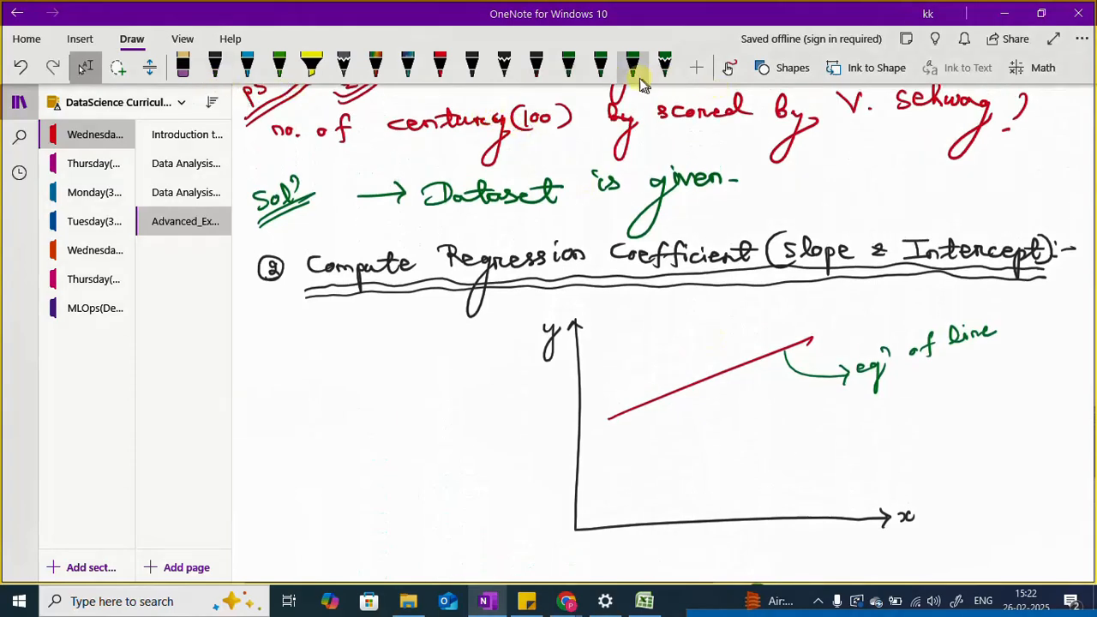
{"action": "left_click", "coordinate": [599, 67]}
{"action": "left_click", "coordinate": [568, 67]}
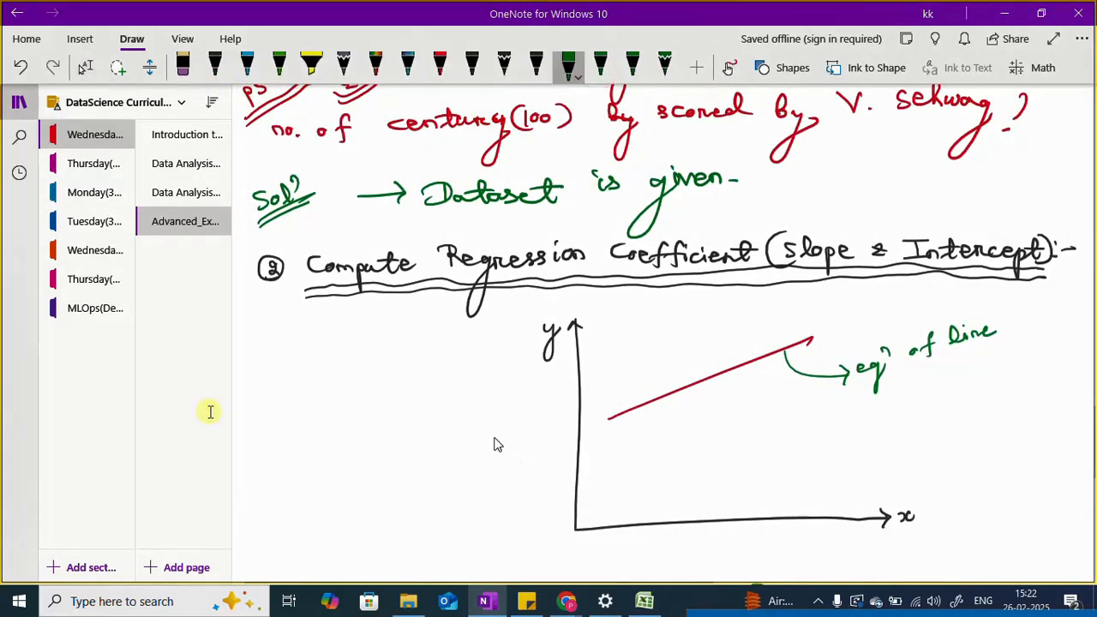
{"action": "left_click_drag", "start_coordinate": [535, 447], "coordinate": [608, 426]}
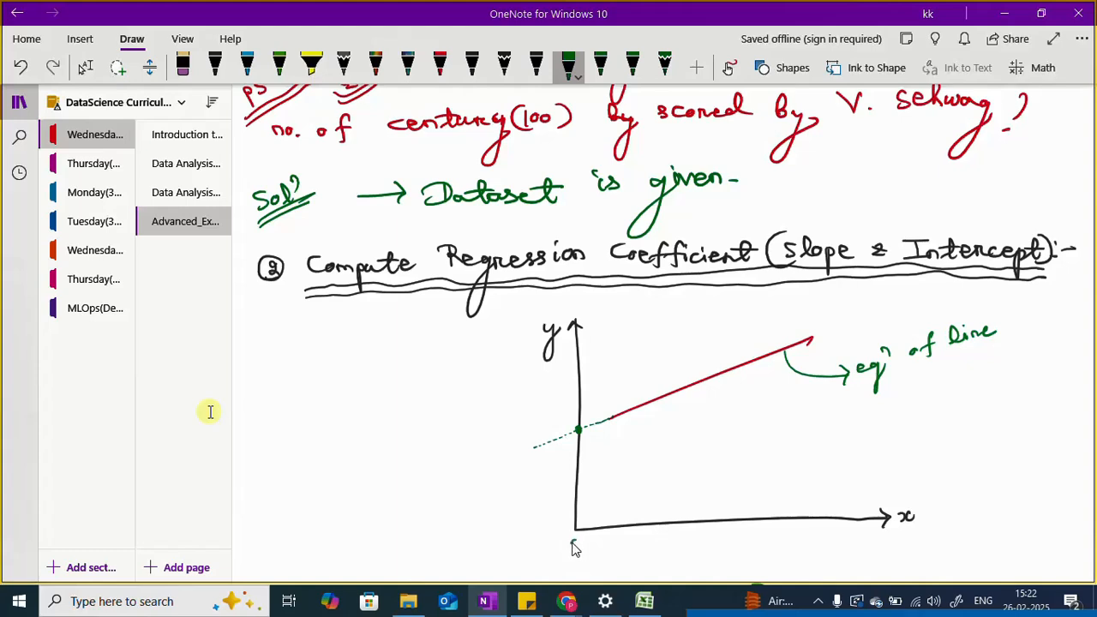
{"action": "left_click_drag", "start_coordinate": [576, 542], "coordinate": [573, 545]}
{"action": "mouse_move", "coordinate": [565, 444]}
{"action": "left_mouse_down"}
{"action": "mouse_move", "coordinate": [555, 514]}
{"action": "mouse_move", "coordinate": [571, 525]}
{"action": "left_mouse_up"}
{"action": "left_click_drag", "start_coordinate": [497, 500], "coordinate": [500, 511]}
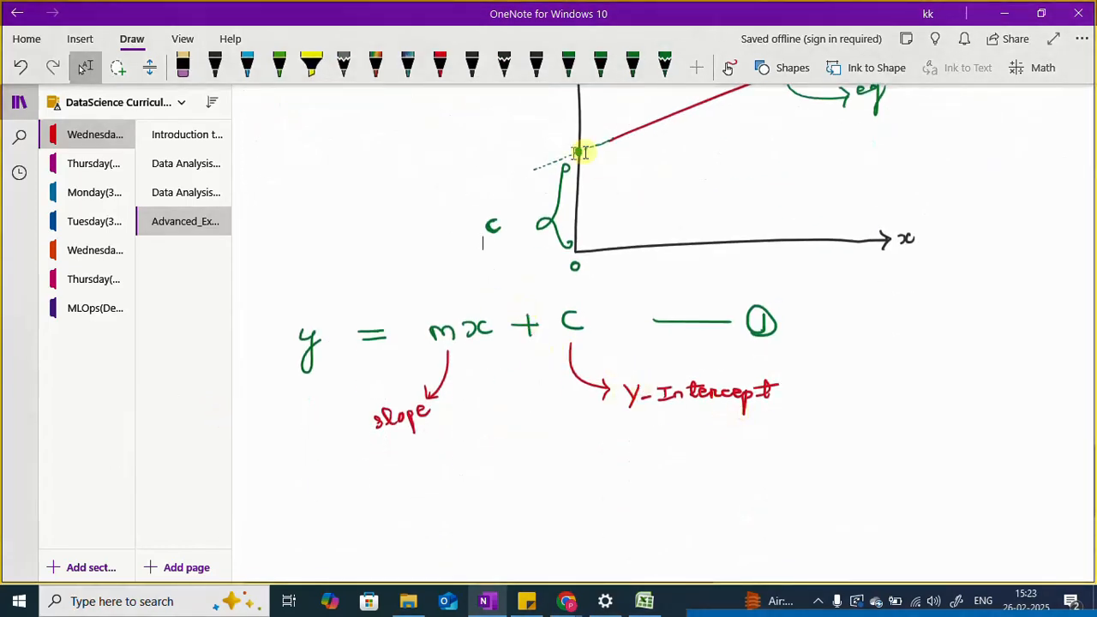
Step: Add red arrows above the equation labelling x as "I.V" and y as "D.V"
{"action": "scroll", "coordinate": [587, 216], "scroll_direction": "up", "scroll_amount": 3}
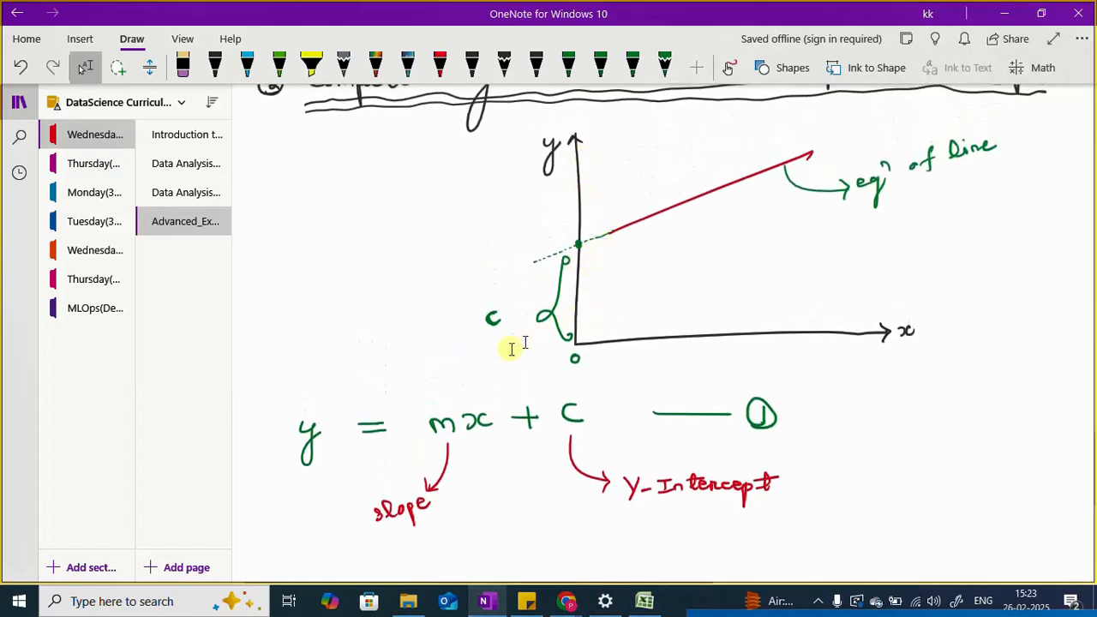
{"action": "scroll", "coordinate": [738, 511], "scroll_direction": "down", "scroll_amount": 3}
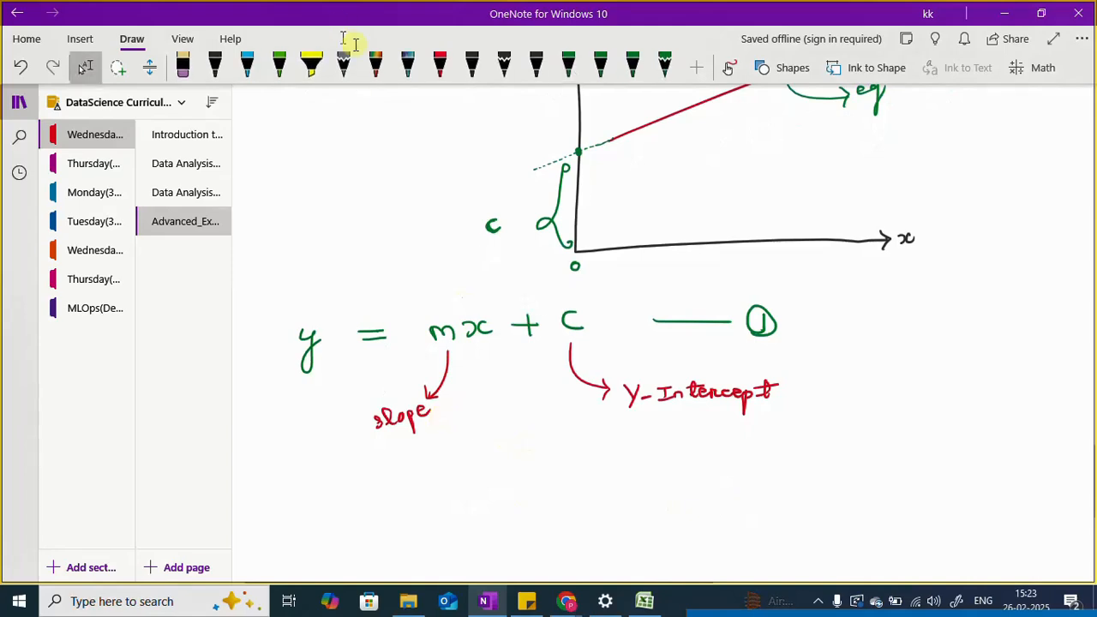
{"action": "left_click", "coordinate": [440, 67]}
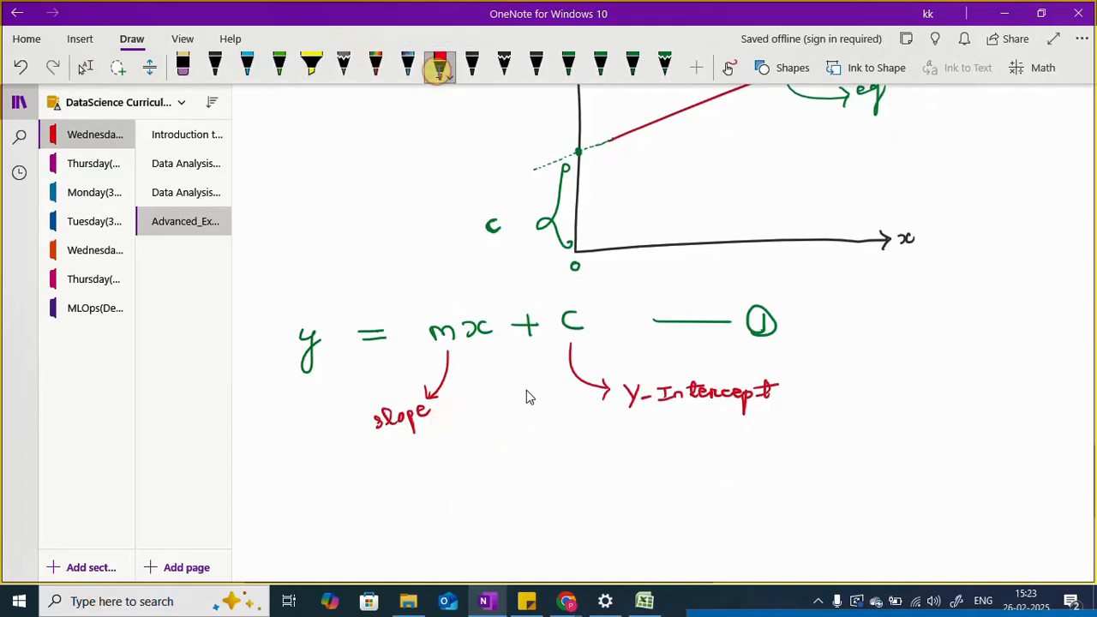
{"action": "left_click_drag", "start_coordinate": [455, 278], "coordinate": [476, 332]}
{"action": "mouse_move", "coordinate": [455, 288]}
{"action": "left_mouse_down"}
{"action": "mouse_move", "coordinate": [470, 280]}
{"action": "mouse_move", "coordinate": [439, 258]}
{"action": "left_mouse_up"}
{"action": "mouse_move", "coordinate": [430, 260]}
{"action": "left_mouse_down"}
{"action": "mouse_move", "coordinate": [432, 281]}
{"action": "mouse_move", "coordinate": [455, 253]}
{"action": "left_mouse_up"}
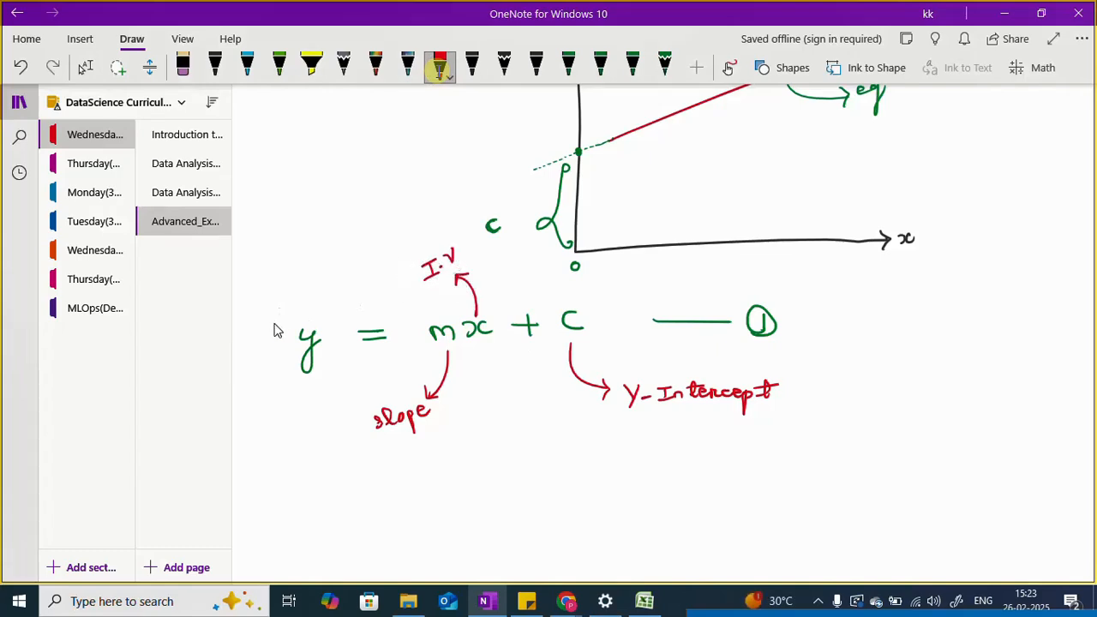
{"action": "mouse_move", "coordinate": [298, 319]}
{"action": "left_mouse_down"}
{"action": "mouse_move", "coordinate": [319, 274]}
{"action": "mouse_move", "coordinate": [321, 286]}
{"action": "mouse_move", "coordinate": [361, 243]}
{"action": "left_mouse_up"}
{"action": "left_click", "coordinate": [344, 258]}
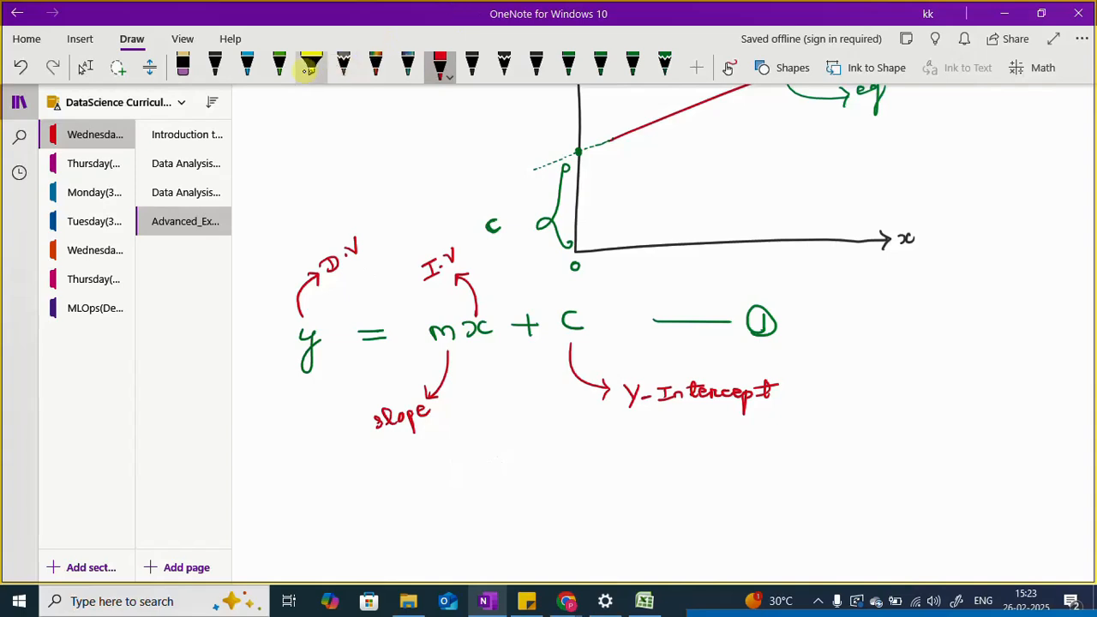
Step: Write the alternative names "(OR) Gradient (OR) Coefficient" in black below the slope label
{"action": "left_click", "coordinate": [84, 67]}
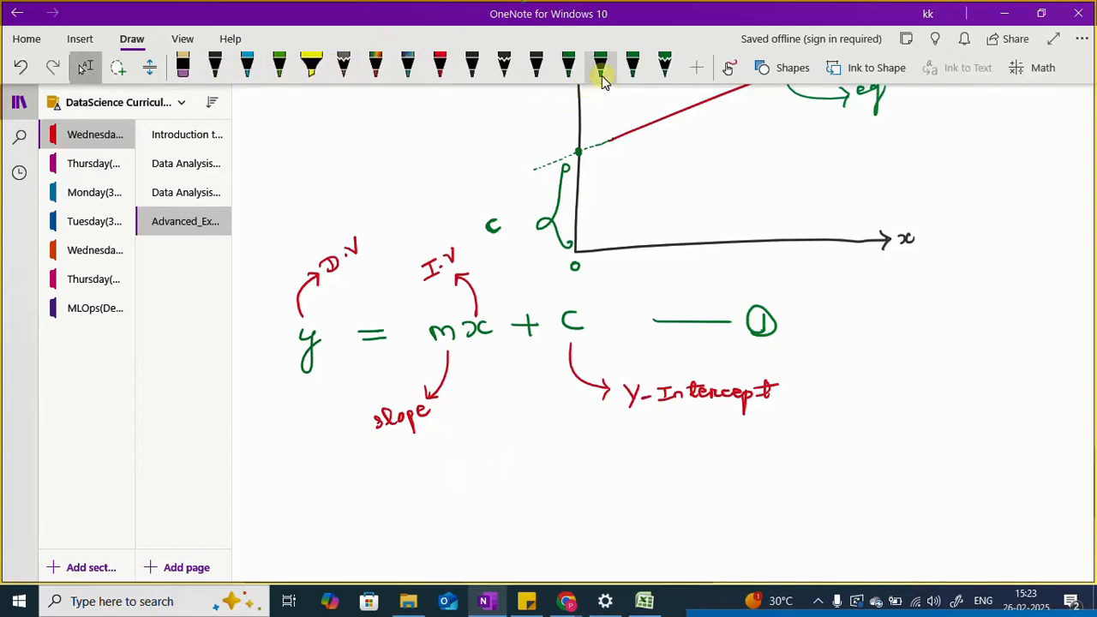
{"action": "left_click", "coordinate": [216, 74]}
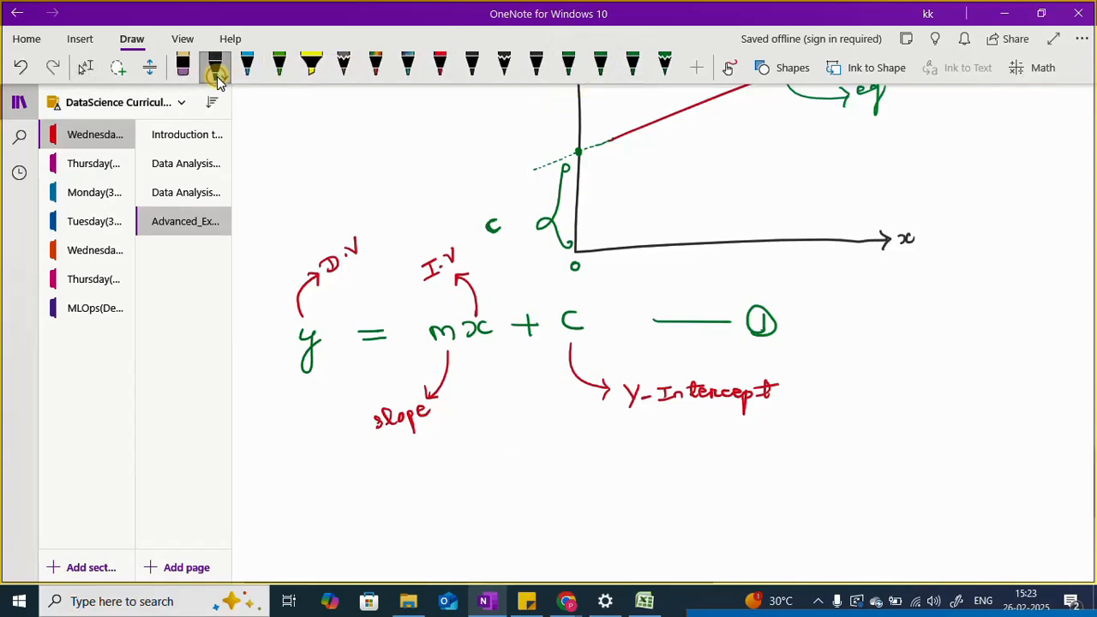
{"action": "mouse_move", "coordinate": [412, 446]}
{"action": "left_mouse_down"}
{"action": "mouse_move", "coordinate": [419, 440]}
{"action": "mouse_move", "coordinate": [399, 482]}
{"action": "mouse_move", "coordinate": [456, 458]}
{"action": "mouse_move", "coordinate": [474, 433]}
{"action": "left_mouse_up"}
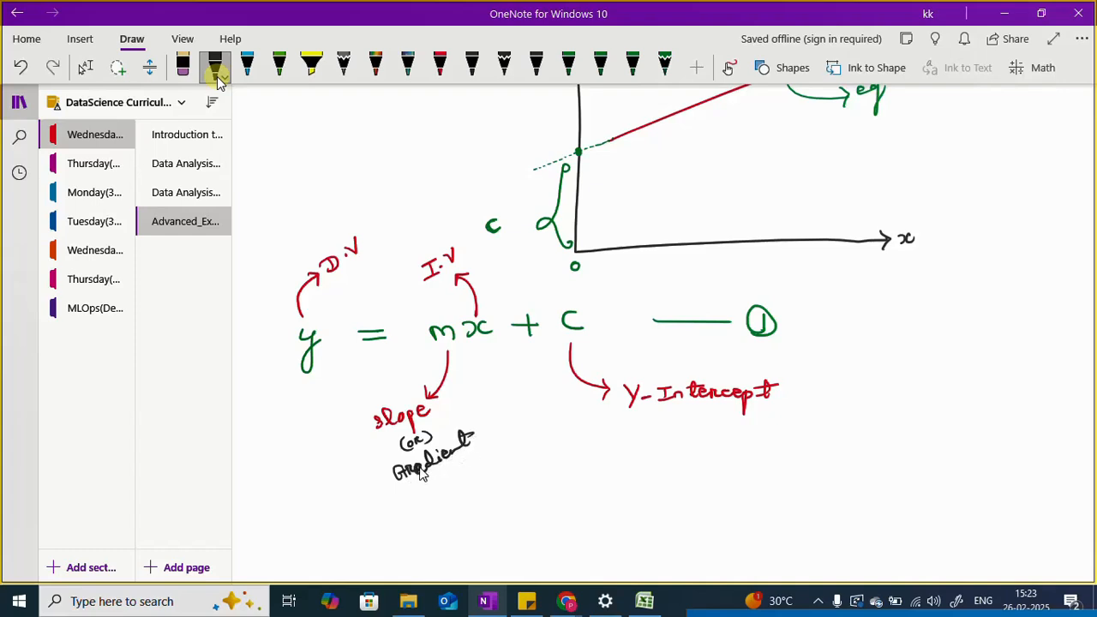
{"action": "mouse_move", "coordinate": [419, 475]}
{"action": "left_mouse_down"}
{"action": "mouse_move", "coordinate": [434, 470]}
{"action": "mouse_move", "coordinate": [431, 489]}
{"action": "left_mouse_up"}
{"action": "left_click_drag", "start_coordinate": [437, 478], "coordinate": [464, 487]}
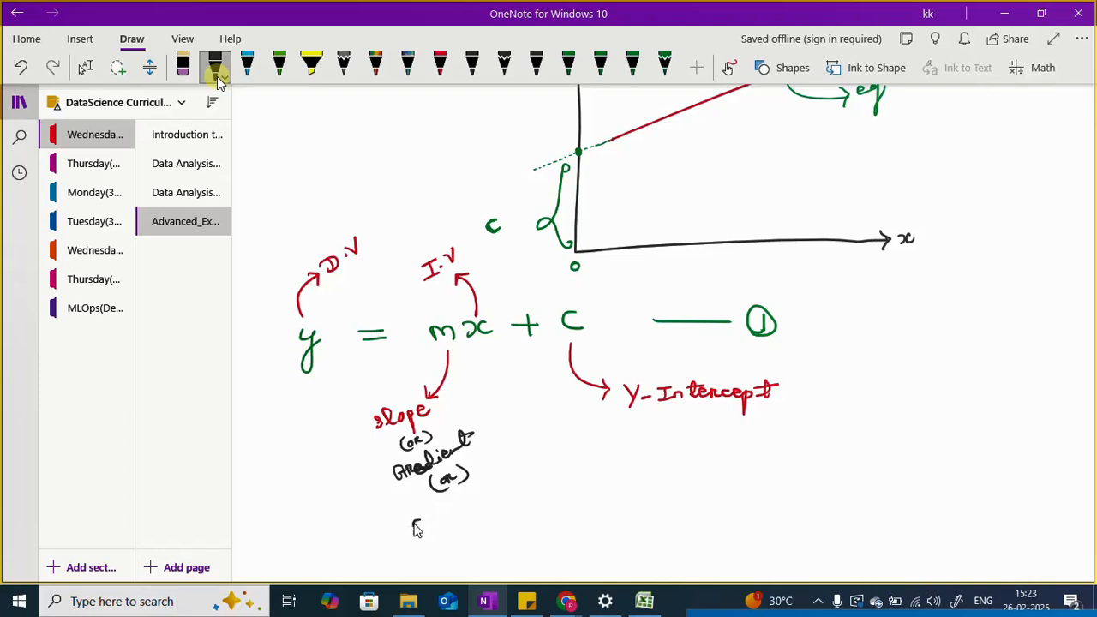
{"action": "left_click_drag", "start_coordinate": [415, 529], "coordinate": [424, 532]}
{"action": "mouse_move", "coordinate": [432, 522]}
{"action": "left_mouse_down"}
{"action": "mouse_move", "coordinate": [488, 498]}
{"action": "mouse_move", "coordinate": [525, 459]}
{"action": "mouse_move", "coordinate": [491, 488]}
{"action": "left_mouse_up"}
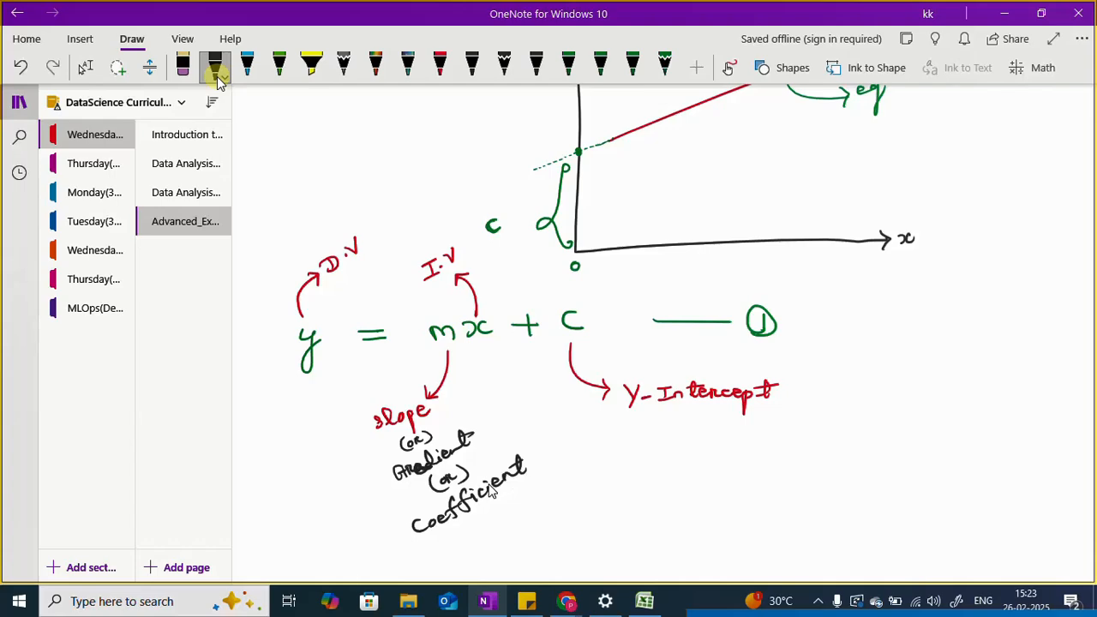
Step: Write "m = ?" and "c = ?" in black below the coefficient label and draw a rectangle around both
{"action": "left_click", "coordinate": [85, 67]}
{"action": "scroll", "coordinate": [582, 214], "scroll_direction": "up", "scroll_amount": 3}
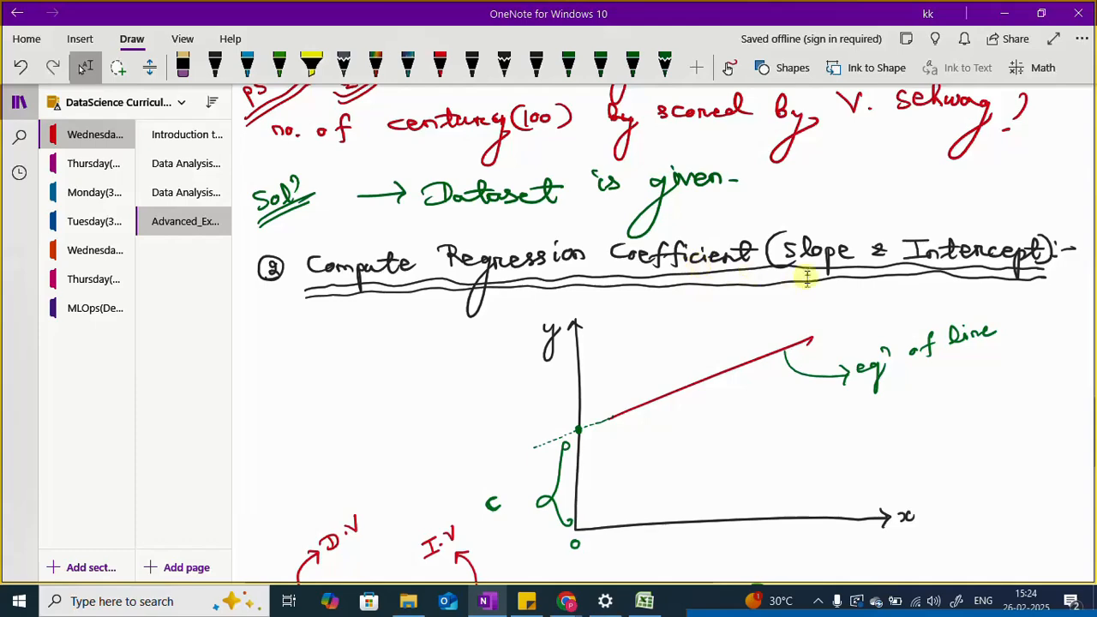
{"action": "scroll", "coordinate": [937, 294], "scroll_direction": "down", "scroll_amount": 3}
{"action": "scroll", "coordinate": [717, 306], "scroll_direction": "down", "scroll_amount": 1}
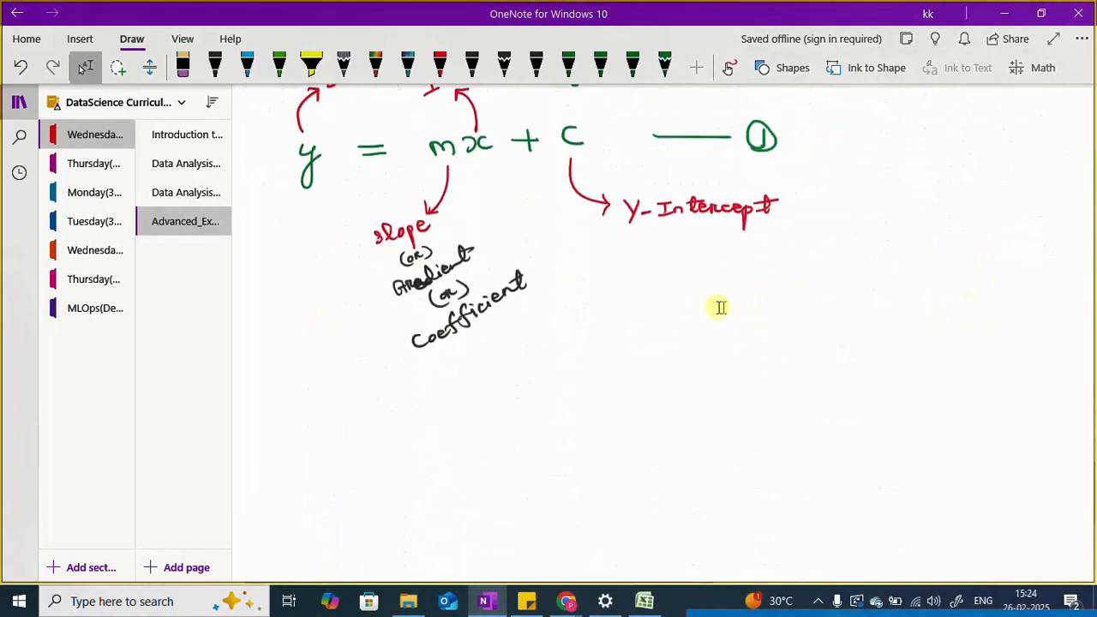
{"action": "scroll", "coordinate": [717, 305], "scroll_direction": "up", "scroll_amount": 2}
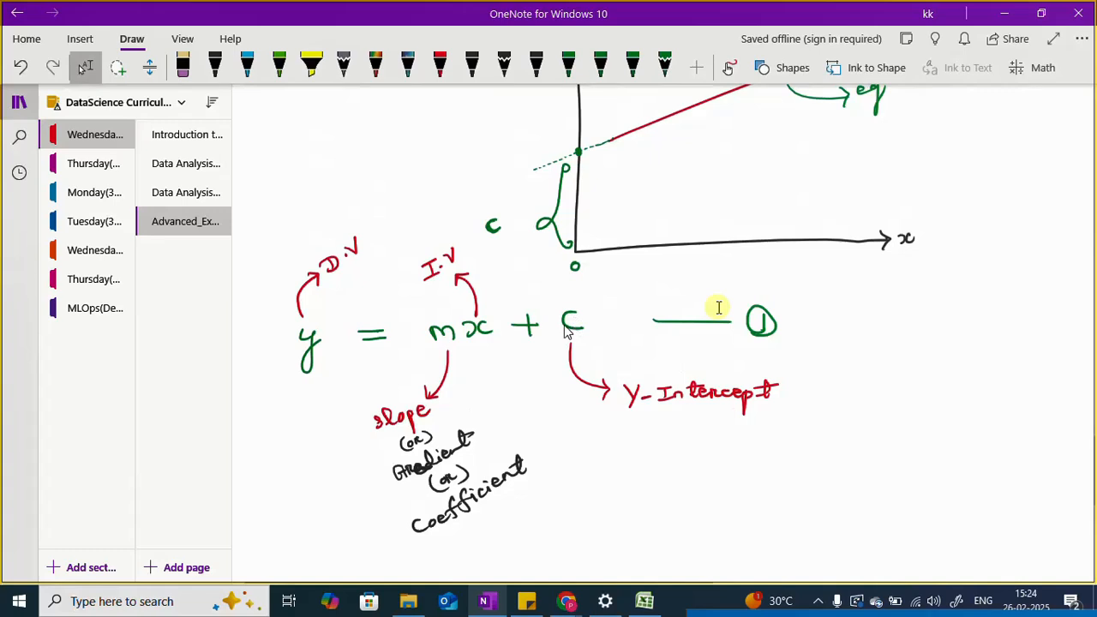
{"action": "scroll", "coordinate": [694, 381], "scroll_direction": "down", "scroll_amount": 3}
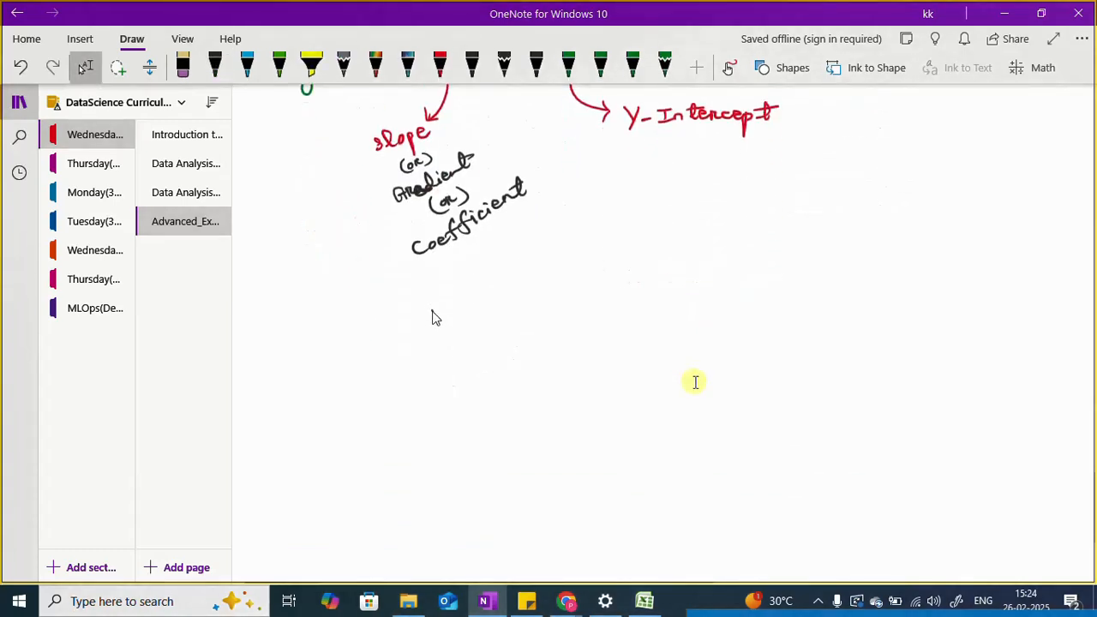
{"action": "mouse_move", "coordinate": [432, 318]}
{"action": "left_mouse_down"}
{"action": "mouse_move", "coordinate": [456, 327]}
{"action": "mouse_move", "coordinate": [507, 311]}
{"action": "left_mouse_up"}
{"action": "left_click_drag", "start_coordinate": [487, 319], "coordinate": [508, 320]}
{"action": "left_click_drag", "start_coordinate": [589, 295], "coordinate": [592, 317]}
{"action": "left_click", "coordinate": [585, 325]}
{"action": "mouse_move", "coordinate": [450, 375]}
{"action": "left_mouse_down"}
{"action": "mouse_move", "coordinate": [464, 389]}
{"action": "mouse_move", "coordinate": [518, 377]}
{"action": "mouse_move", "coordinate": [576, 391]}
{"action": "left_mouse_up"}
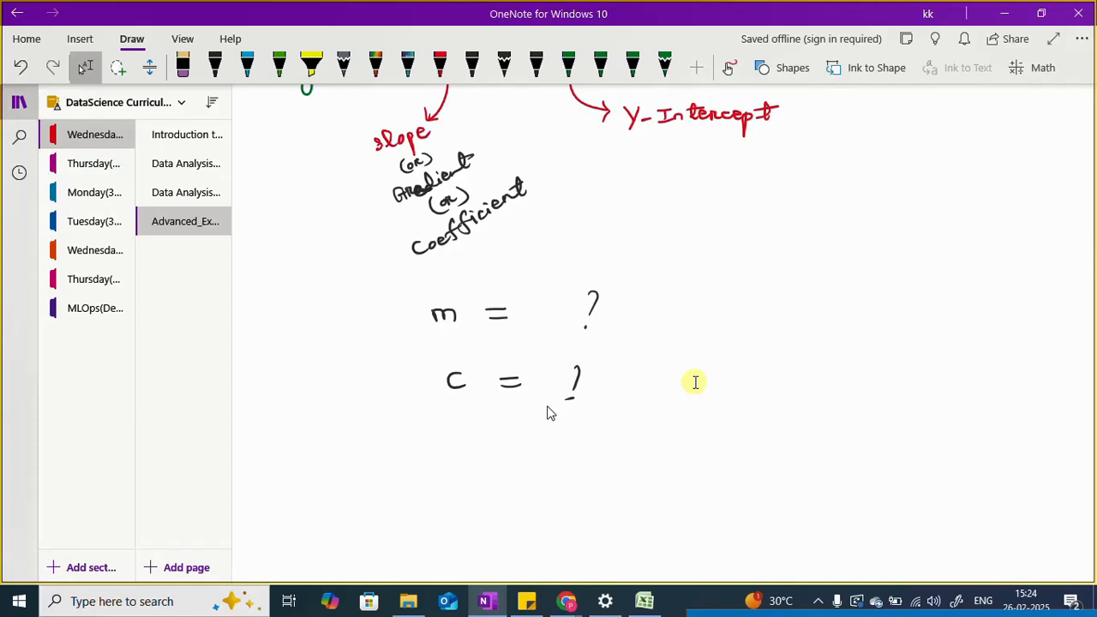
{"action": "mouse_move", "coordinate": [387, 292]}
{"action": "left_mouse_down"}
{"action": "mouse_move", "coordinate": [393, 431]}
{"action": "mouse_move", "coordinate": [634, 420]}
{"action": "left_mouse_up"}
{"action": "mouse_move", "coordinate": [388, 290]}
{"action": "left_mouse_down"}
{"action": "mouse_move", "coordinate": [575, 284]}
{"action": "mouse_move", "coordinate": [643, 357]}
{"action": "mouse_move", "coordinate": [648, 423]}
{"action": "mouse_move", "coordinate": [626, 430]}
{"action": "left_mouse_up"}
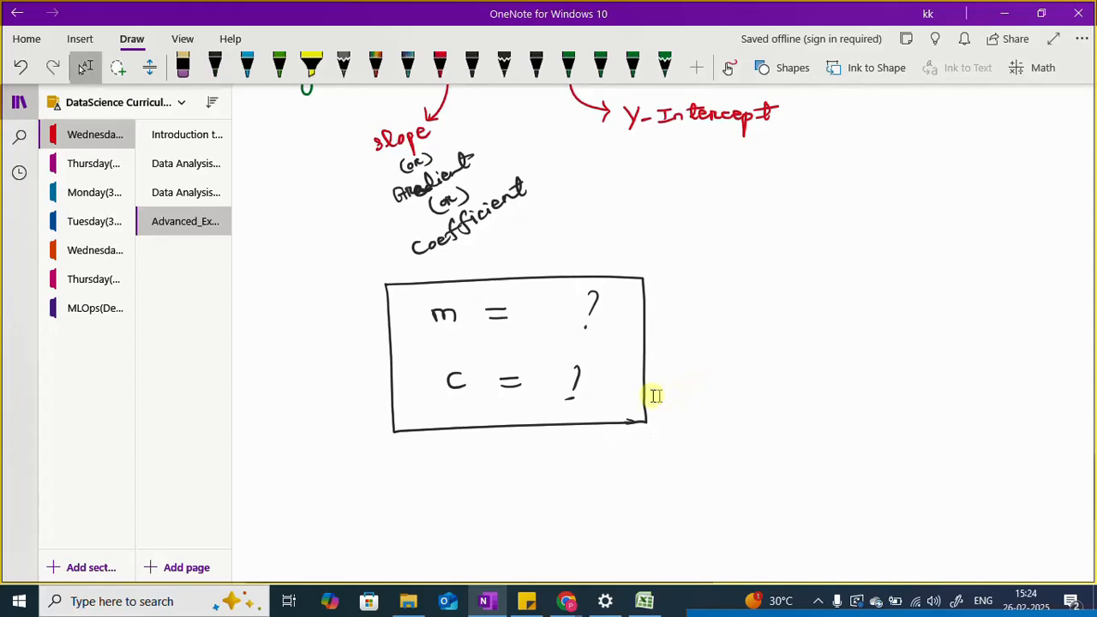
Step: Draw a slanted black line segment beside the m and c box, with dotted endpoints labelled (x1, y1) and (x2, y2)
{"action": "scroll", "coordinate": [651, 394], "scroll_direction": "down", "scroll_amount": 3}
{"action": "scroll", "coordinate": [651, 396], "scroll_direction": "up", "scroll_amount": 3}
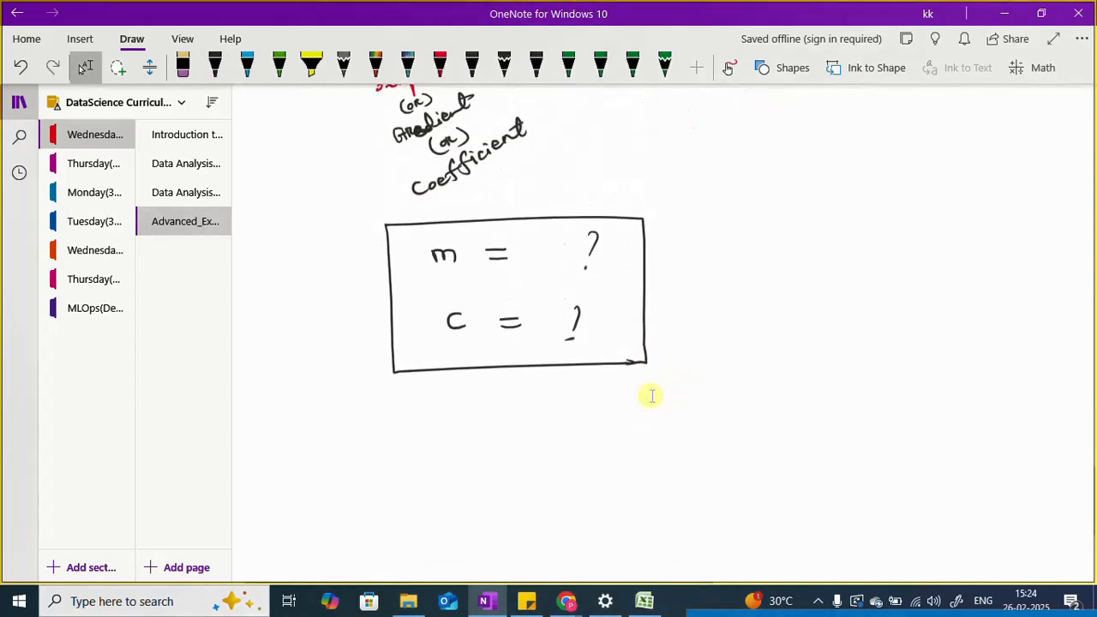
{"action": "left_click_drag", "start_coordinate": [773, 264], "coordinate": [948, 237]}
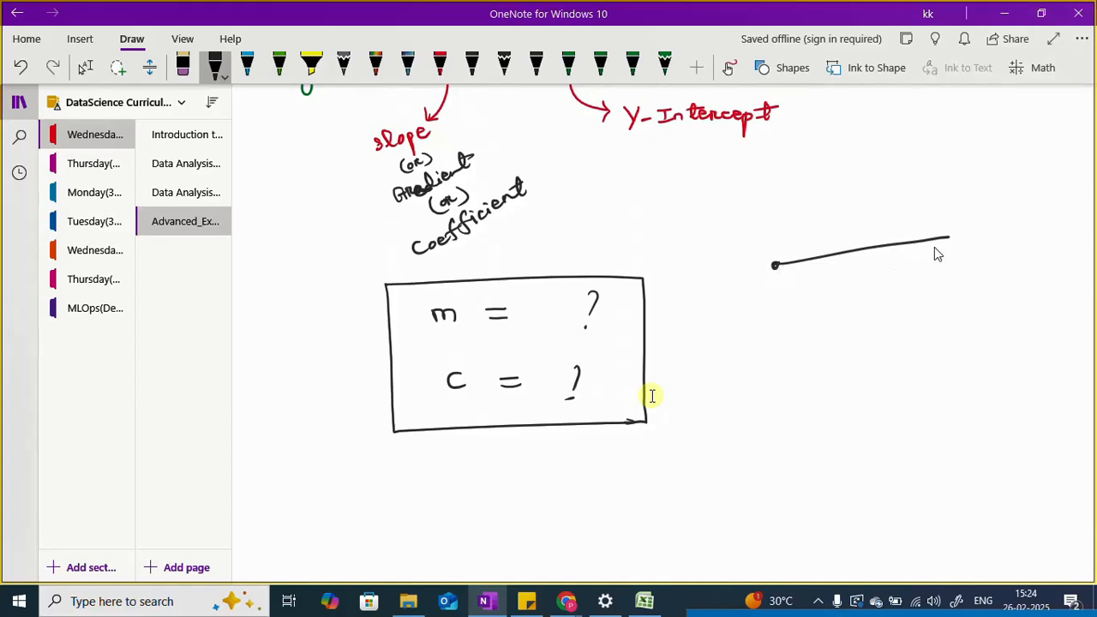
{"action": "mouse_move", "coordinate": [761, 291]}
{"action": "left_mouse_down"}
{"action": "mouse_move", "coordinate": [810, 299]}
{"action": "mouse_move", "coordinate": [754, 305]}
{"action": "left_mouse_up"}
{"action": "left_click_drag", "start_coordinate": [824, 273], "coordinate": [826, 303]}
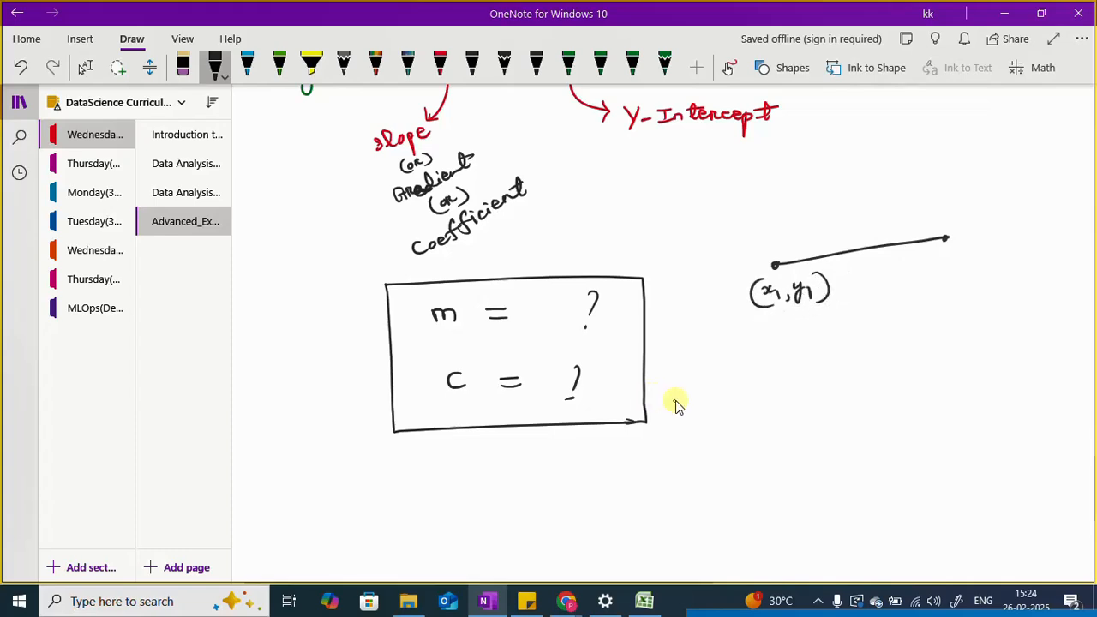
{"action": "left_click", "coordinate": [85, 67]}
{"action": "mouse_move", "coordinate": [940, 257]}
{"action": "left_mouse_down"}
{"action": "mouse_move", "coordinate": [960, 272]}
{"action": "mouse_move", "coordinate": [980, 261]}
{"action": "mouse_move", "coordinate": [981, 283]}
{"action": "mouse_move", "coordinate": [1012, 269]}
{"action": "left_mouse_up"}
{"action": "left_click_drag", "start_coordinate": [949, 245], "coordinate": [939, 280]}
{"action": "left_click_drag", "start_coordinate": [1011, 244], "coordinate": [1012, 272]}
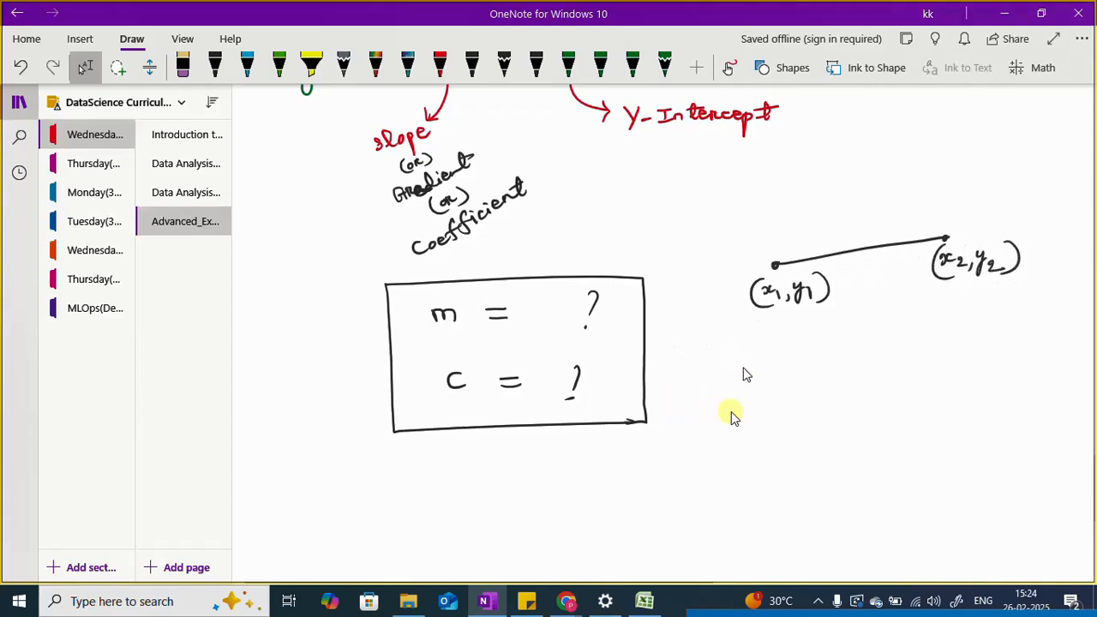
Step: Write the slope formula m = (y2 − y1) / (x2 − x1) below the segment and draw a rectangle around it
{"action": "left_click_drag", "start_coordinate": [744, 377], "coordinate": [797, 365]}
{"action": "left_click_drag", "start_coordinate": [782, 375], "coordinate": [964, 359]}
{"action": "mouse_move", "coordinate": [843, 332]}
{"action": "left_mouse_down"}
{"action": "mouse_move", "coordinate": [848, 353]}
{"action": "mouse_move", "coordinate": [867, 356]}
{"action": "left_mouse_up"}
{"action": "mouse_move", "coordinate": [878, 344]}
{"action": "left_mouse_down"}
{"action": "mouse_move", "coordinate": [904, 359]}
{"action": "mouse_move", "coordinate": [879, 402]}
{"action": "mouse_move", "coordinate": [914, 396]}
{"action": "left_mouse_up"}
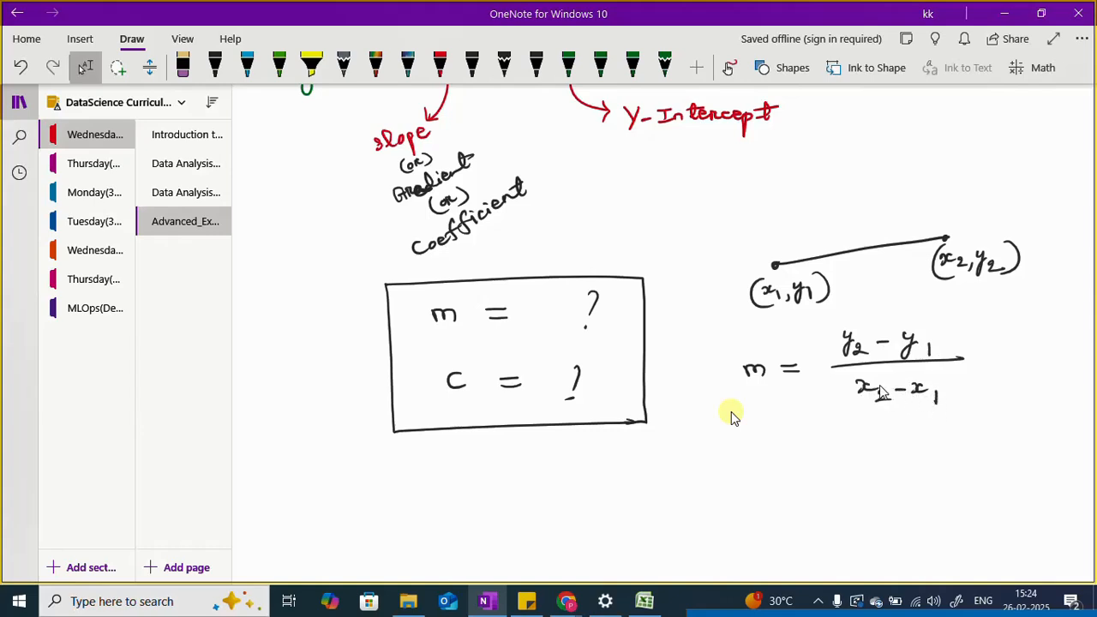
{"action": "mouse_move", "coordinate": [724, 343]}
{"action": "left_mouse_down"}
{"action": "mouse_move", "coordinate": [728, 424]}
{"action": "mouse_move", "coordinate": [992, 423]}
{"action": "left_mouse_up"}
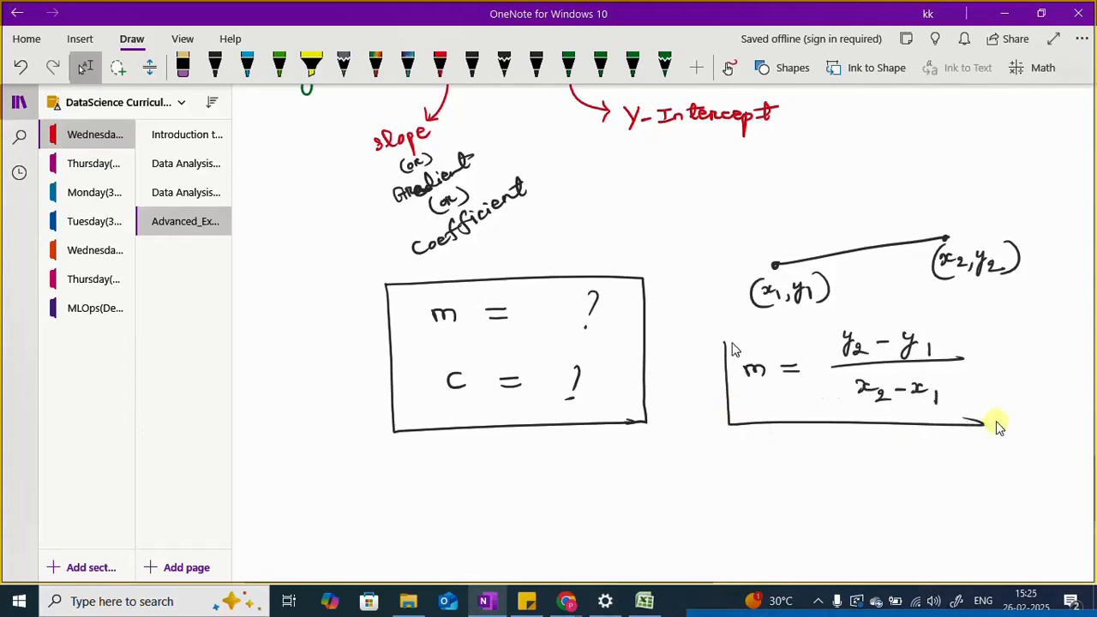
{"action": "mouse_move", "coordinate": [724, 343]}
{"action": "left_mouse_down"}
{"action": "mouse_move", "coordinate": [727, 327]}
{"action": "mouse_move", "coordinate": [883, 319]}
{"action": "mouse_move", "coordinate": [992, 337]}
{"action": "mouse_move", "coordinate": [996, 426]}
{"action": "left_mouse_up"}
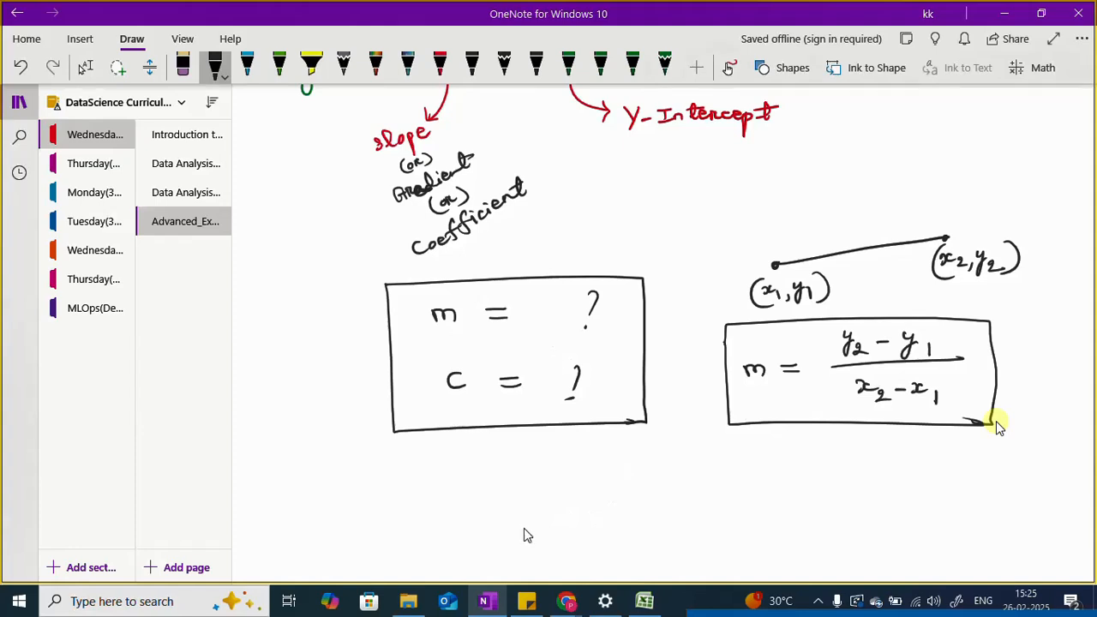
Step: Write "Excel Learner" slanting upward in black below the m and c box and underline it twice
{"action": "scroll", "coordinate": [524, 528], "scroll_direction": "down", "scroll_amount": 3}
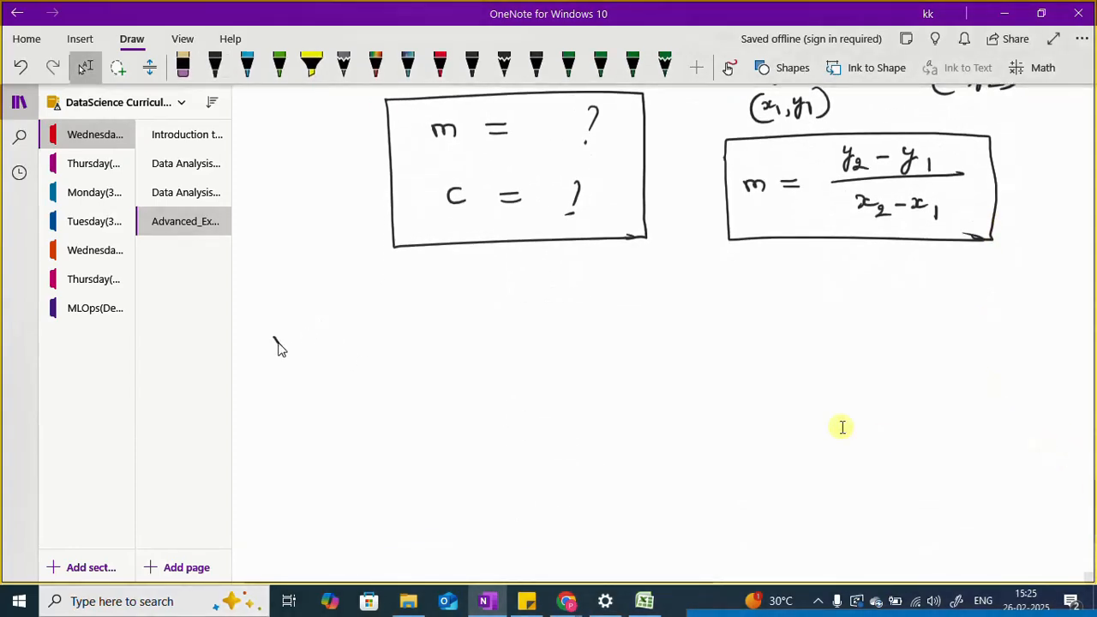
{"action": "mouse_move", "coordinate": [279, 333]}
{"action": "left_mouse_down"}
{"action": "mouse_move", "coordinate": [277, 353]}
{"action": "mouse_move", "coordinate": [342, 310]}
{"action": "mouse_move", "coordinate": [334, 319]}
{"action": "mouse_move", "coordinate": [447, 277]}
{"action": "left_mouse_up"}
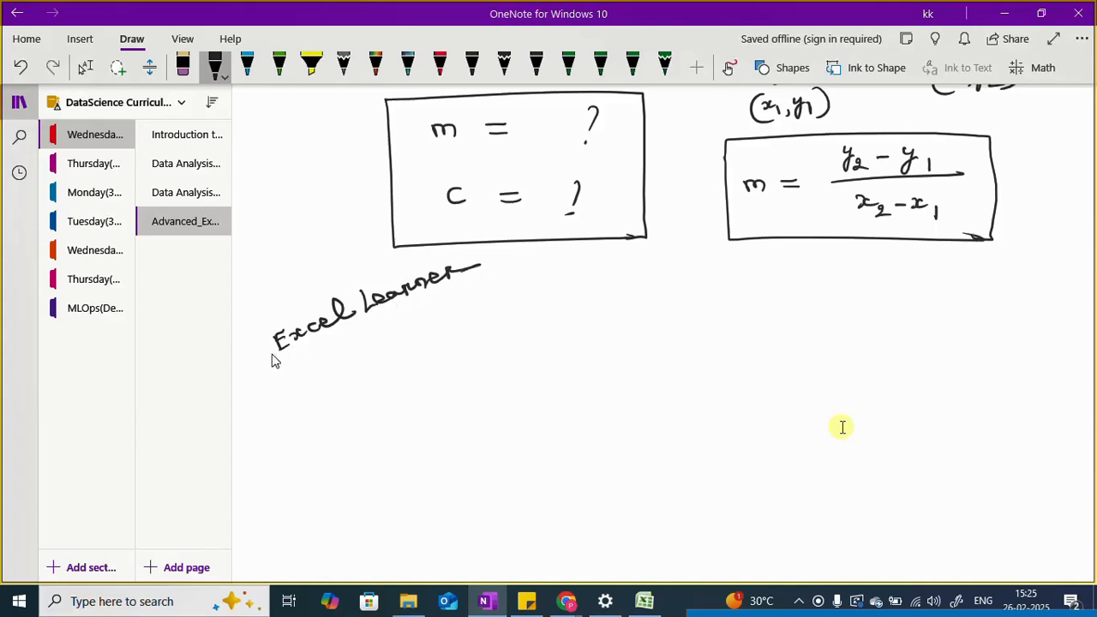
{"action": "mouse_move", "coordinate": [271, 360]}
{"action": "left_mouse_down"}
{"action": "mouse_move", "coordinate": [490, 275]}
{"action": "mouse_move", "coordinate": [473, 288]}
{"action": "left_mouse_up"}
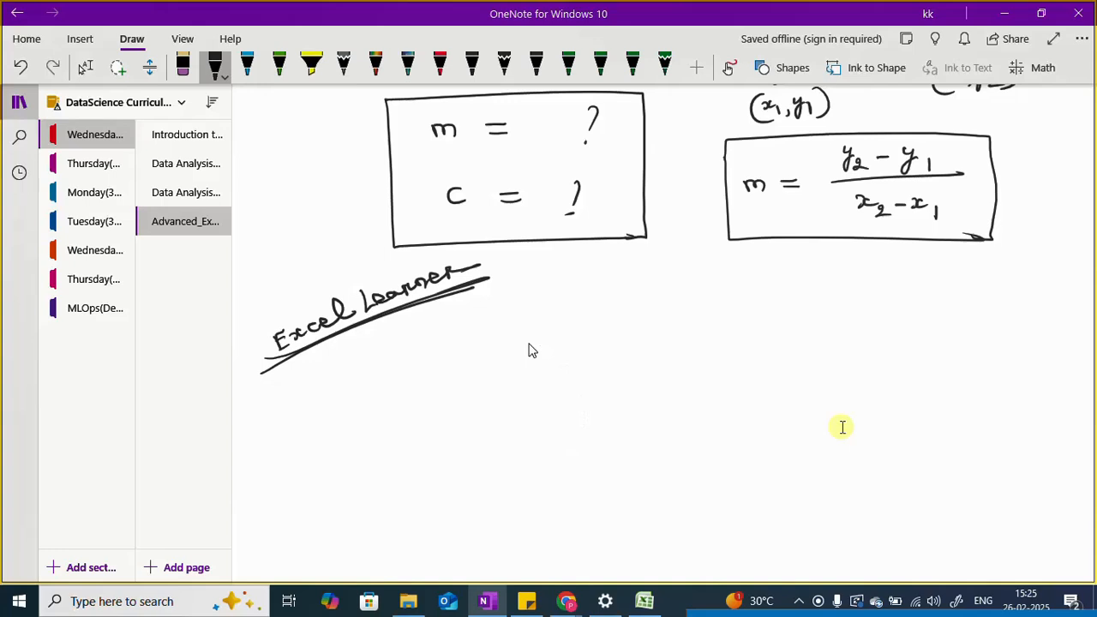
Step: Write "m & c" in black beside the "Excel Learner" heading and add two wavy underlines
{"action": "left_click_drag", "start_coordinate": [512, 322], "coordinate": [604, 316]}
{"action": "left_click_drag", "start_coordinate": [660, 319], "coordinate": [682, 321]}
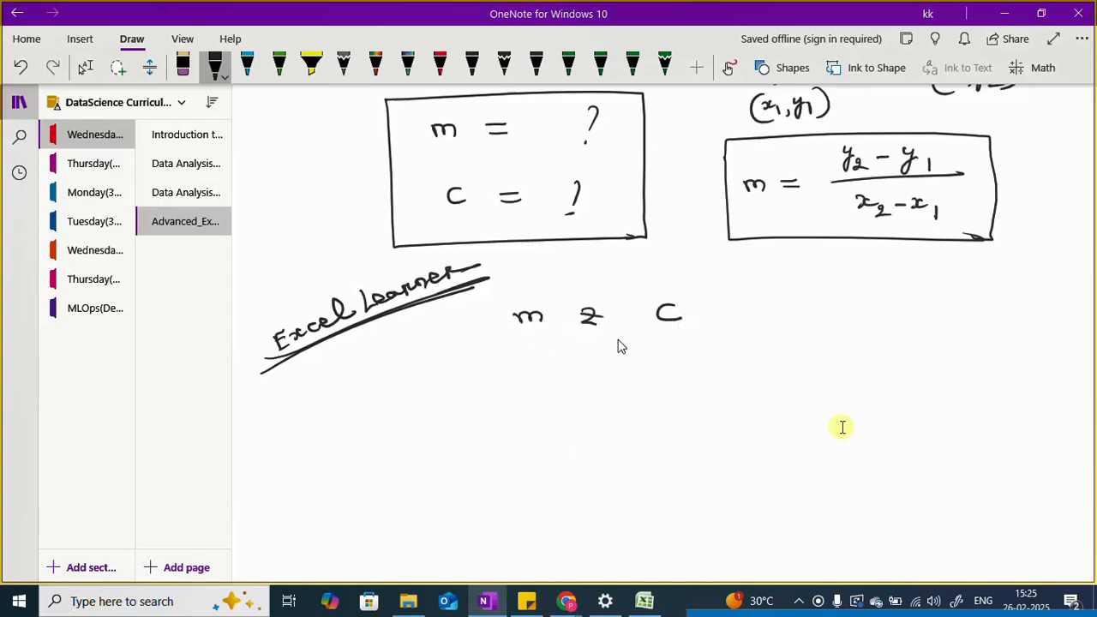
{"action": "mouse_move", "coordinate": [512, 336]}
{"action": "left_mouse_down"}
{"action": "mouse_move", "coordinate": [695, 332]}
{"action": "mouse_move", "coordinate": [561, 350]}
{"action": "mouse_move", "coordinate": [698, 344]}
{"action": "left_mouse_up"}
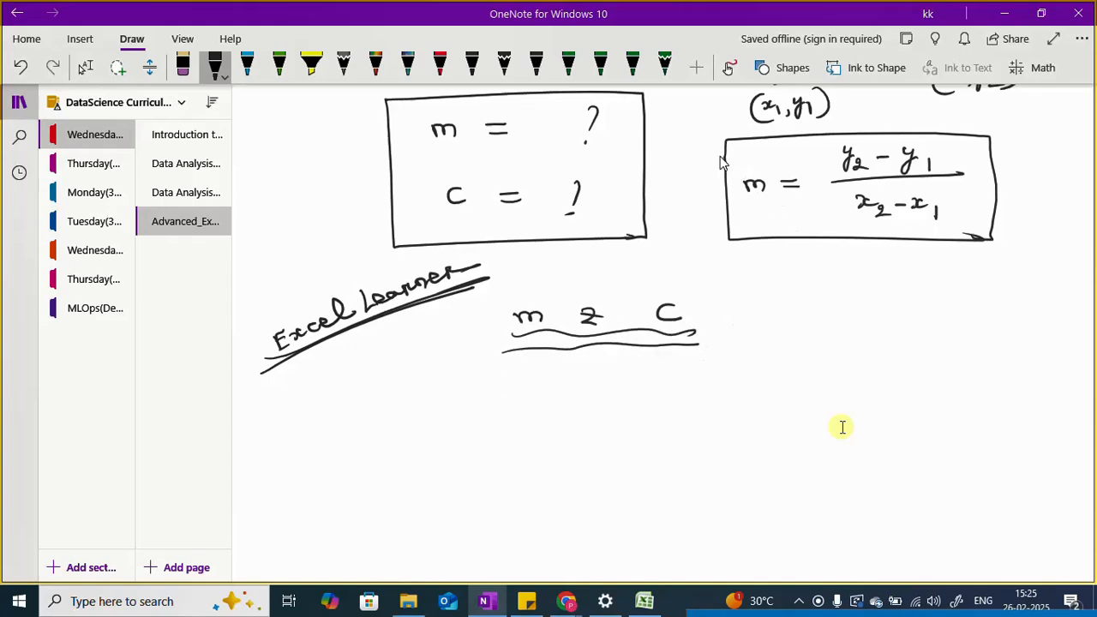
Step: Add a check mark at the upper corner of the boxed slope formula and extend the underlines beneath "m & c"
{"action": "left_click_drag", "start_coordinate": [713, 152], "coordinate": [764, 133]}
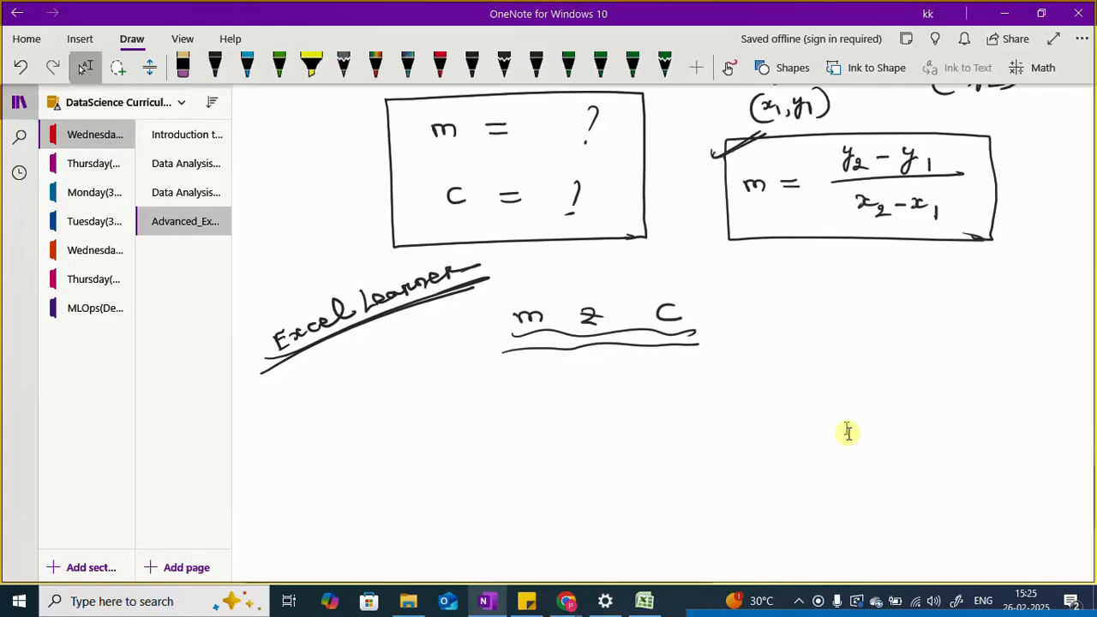
{"action": "scroll", "coordinate": [799, 411], "scroll_direction": "up", "scroll_amount": 3}
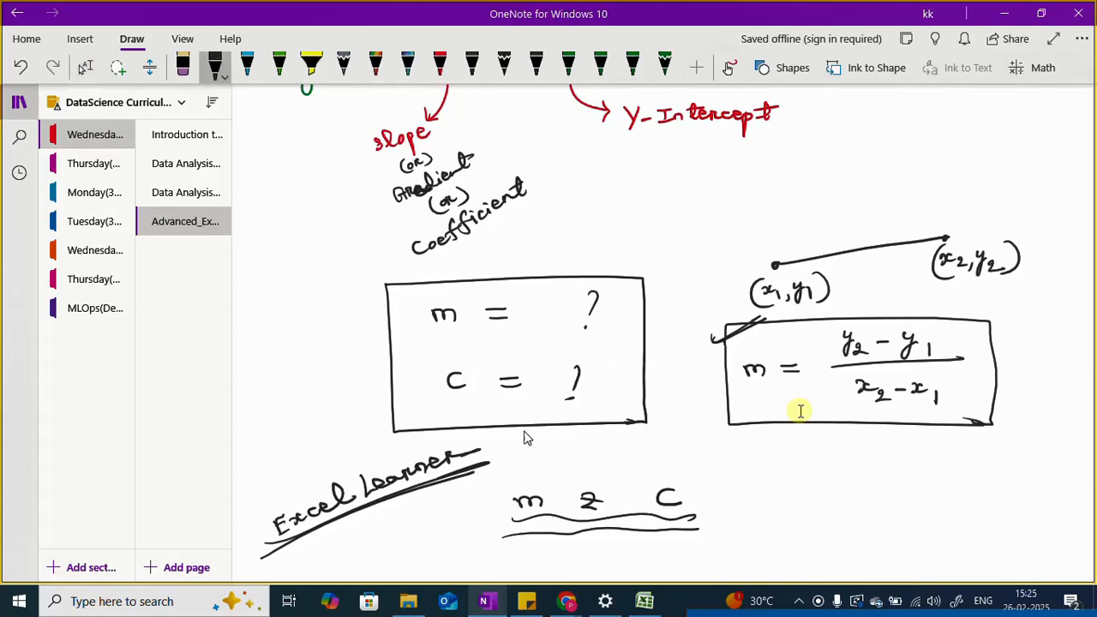
{"action": "mouse_move", "coordinate": [501, 521]}
{"action": "left_mouse_down"}
{"action": "mouse_move", "coordinate": [527, 518]}
{"action": "mouse_move", "coordinate": [518, 532]}
{"action": "left_mouse_up"}
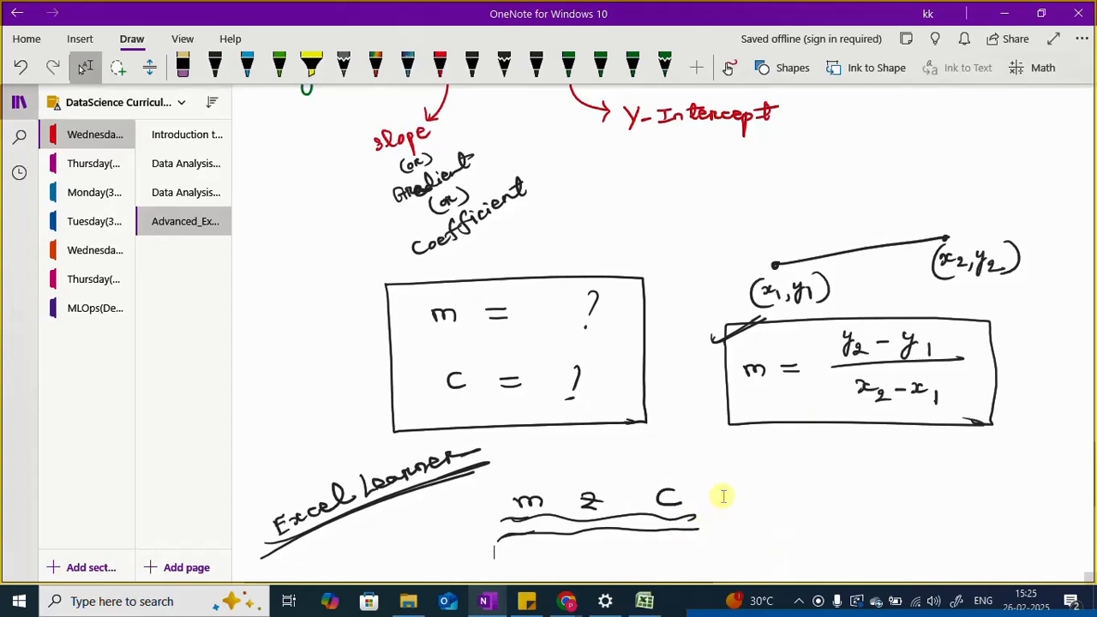
{"action": "left_click", "coordinate": [837, 604]}
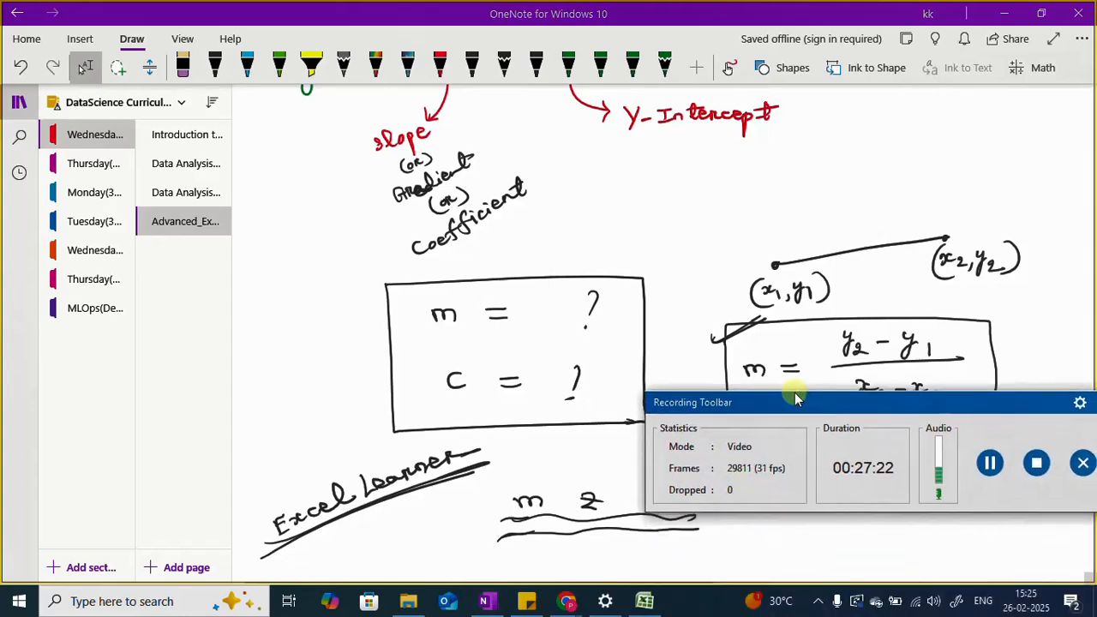